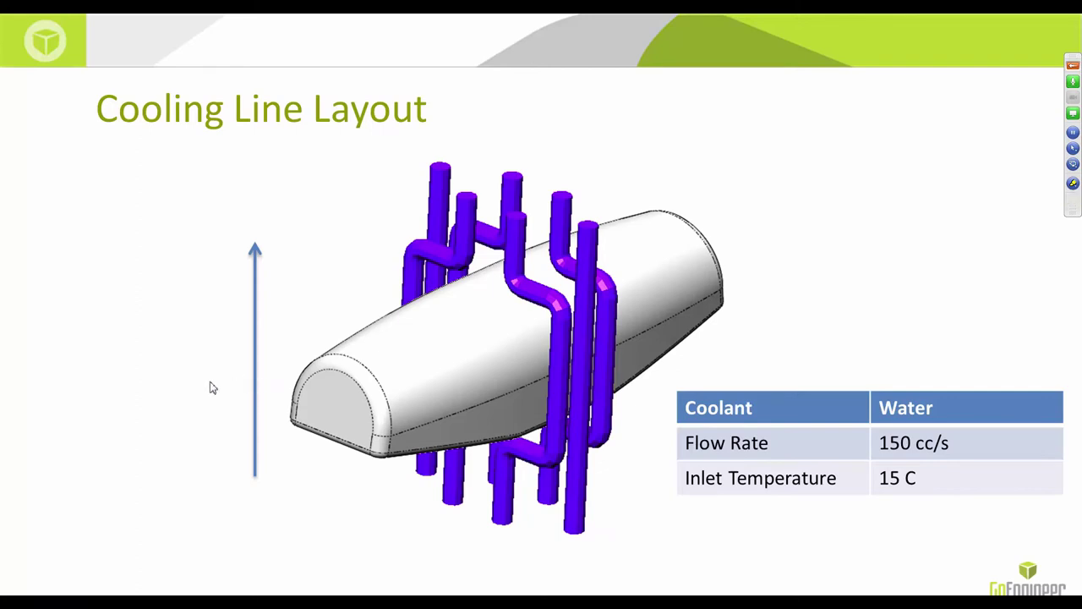
- End the slide presentation and switch to the Optimizing Cooling Time_fixed part in SOLIDWORKS
key("Right")
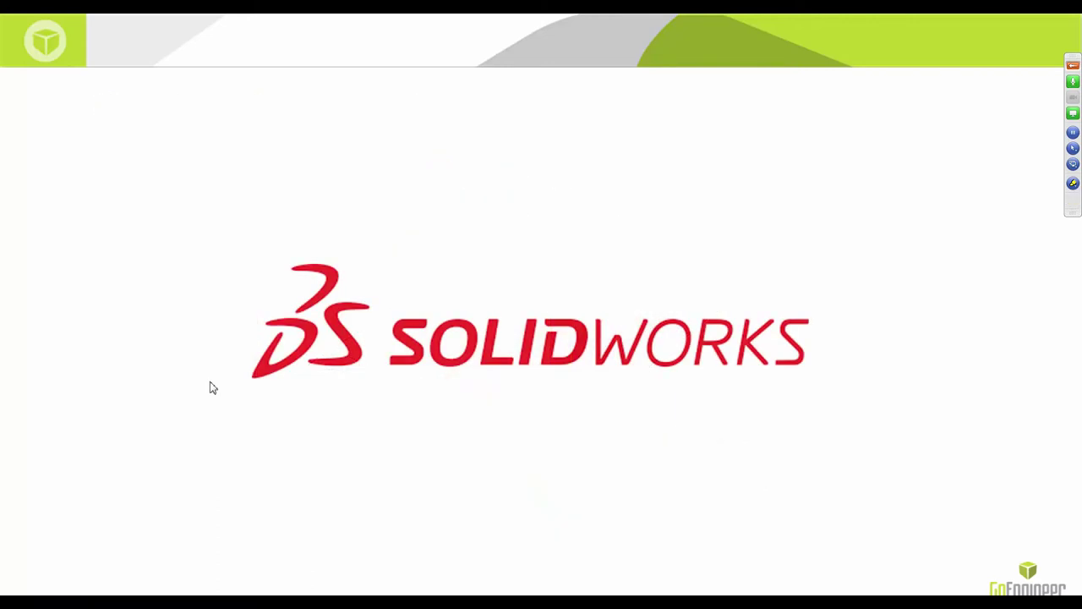
key("Escape")
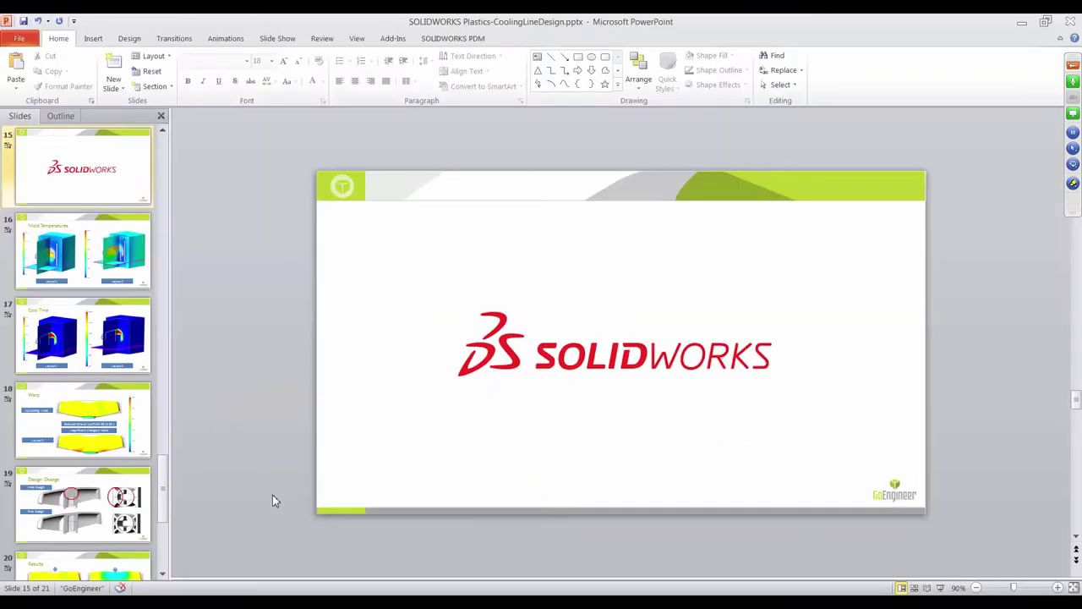
key("alt+Tab")
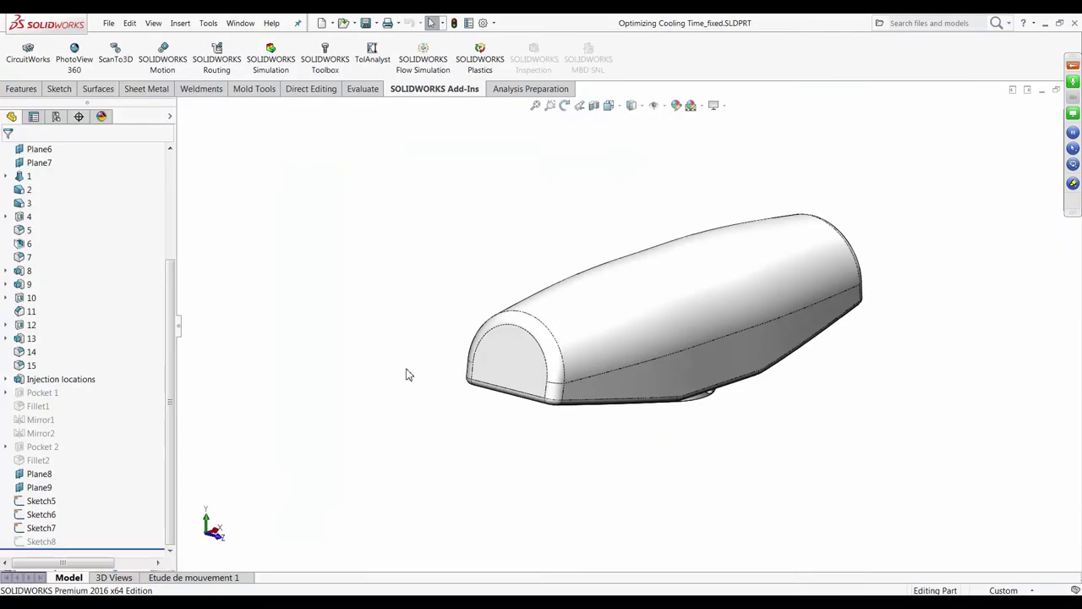
left_click_drag(170, 279, 170, 174)
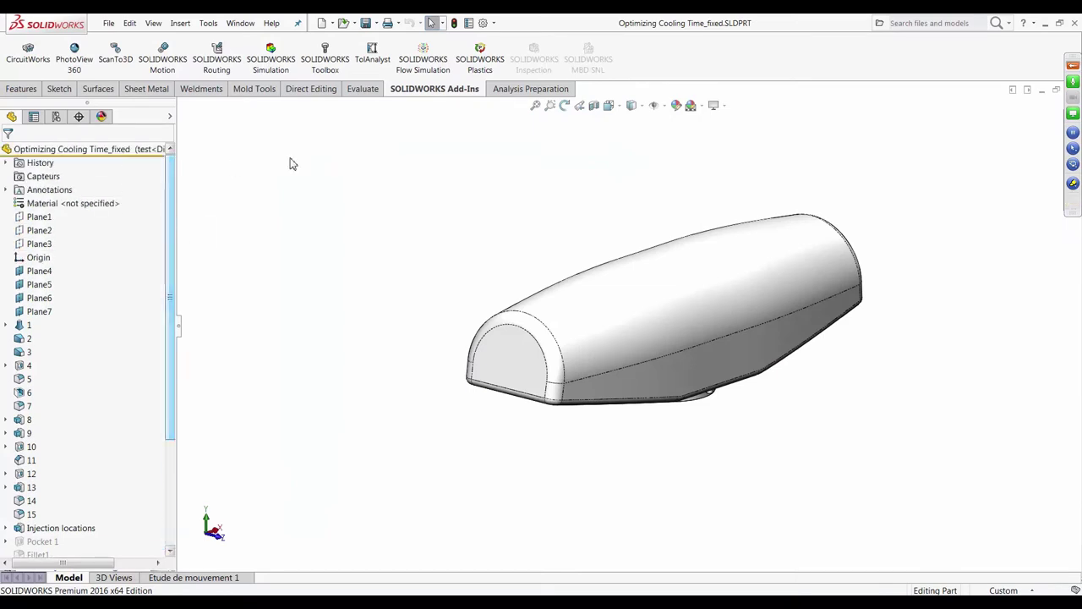
left_click(21, 89)
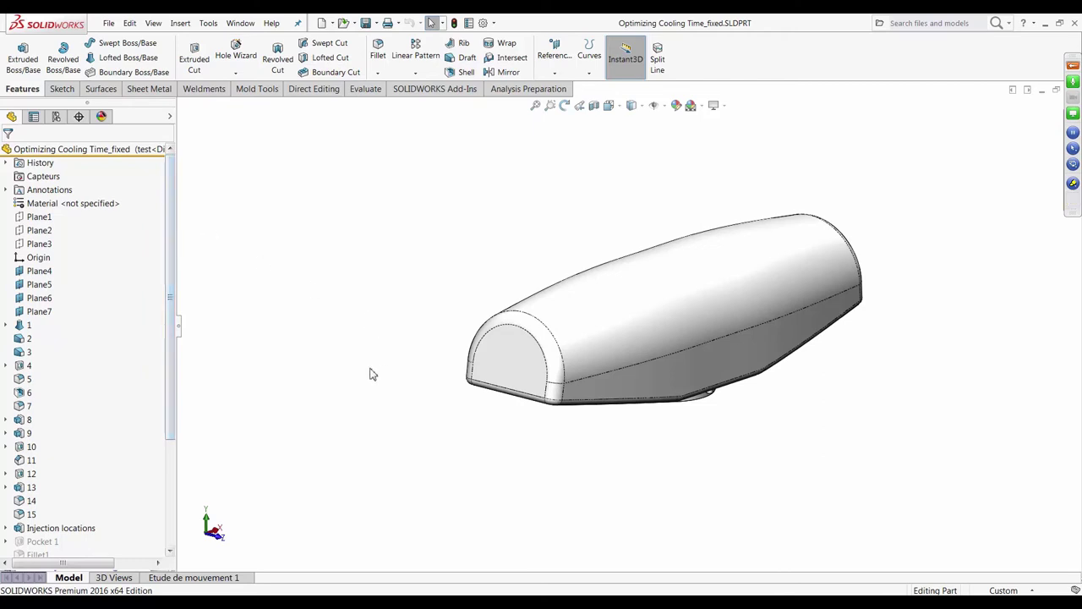
middle_click_drag(369, 373, 376, 345)
mouse_move(181, 339)
left_mouse_down()
mouse_move(177, 497)
mouse_move(188, 341)
left_mouse_up()
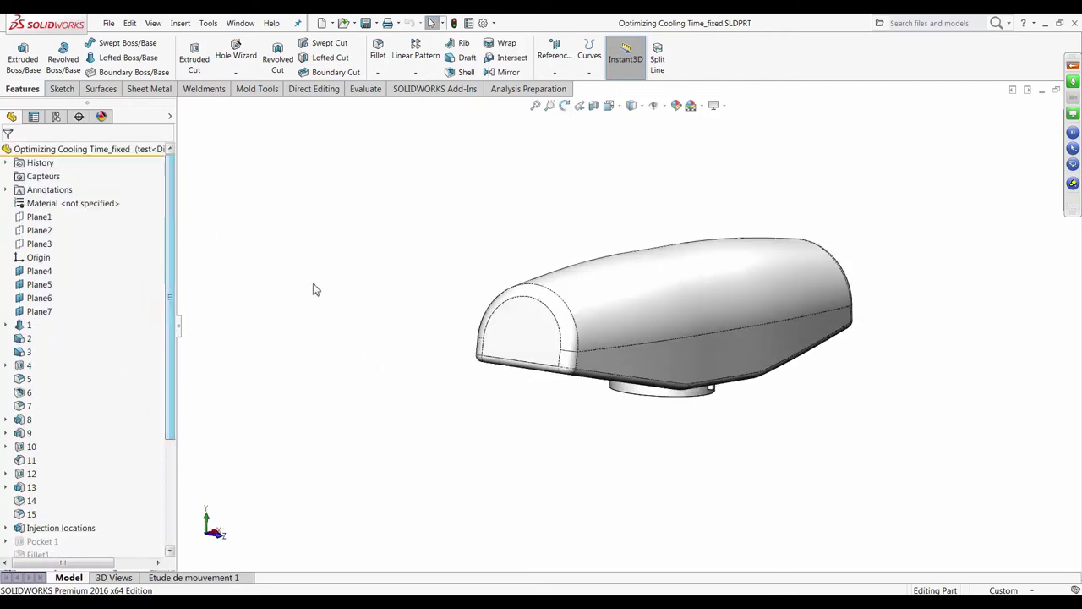
middle_click_drag(488, 256, 587, 317)
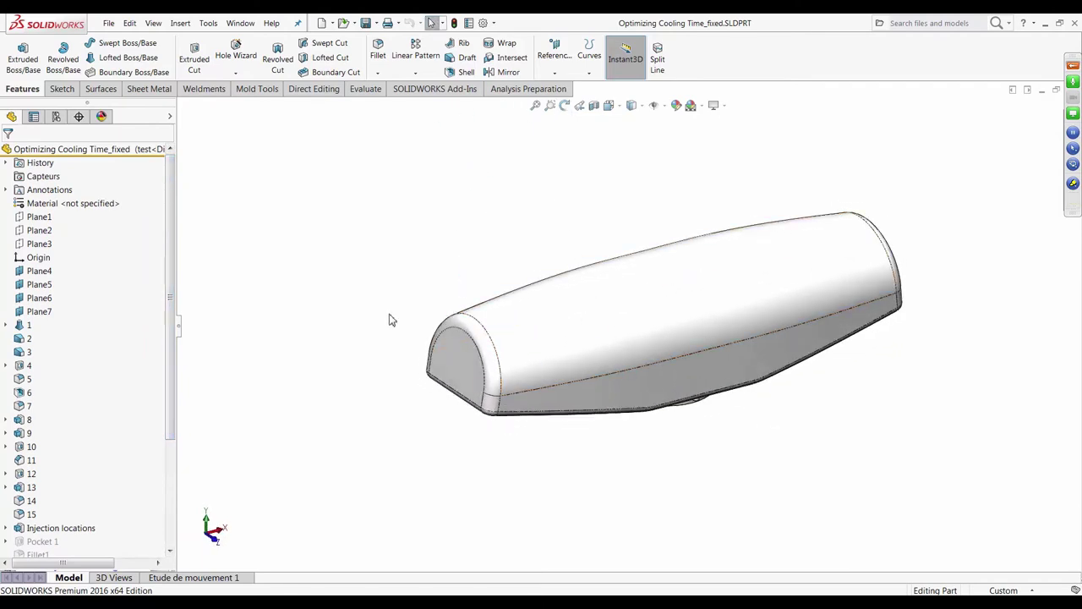
- Load the SOLIDWORKS Plastics add-in and open its mesh and results tree for the part
left_click(417, 93)
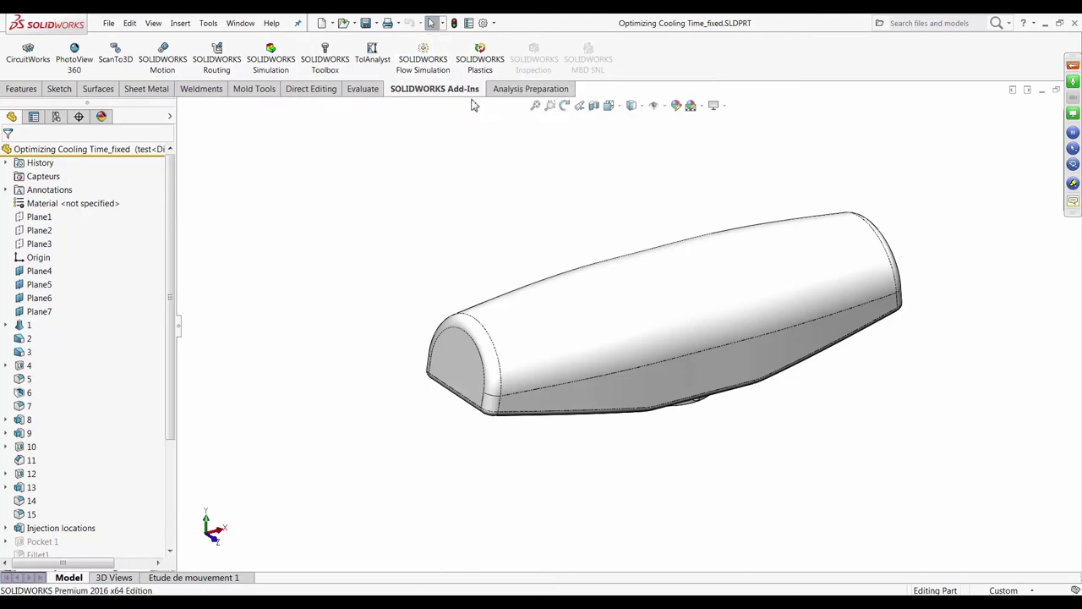
middle_click_drag(437, 182, 459, 194)
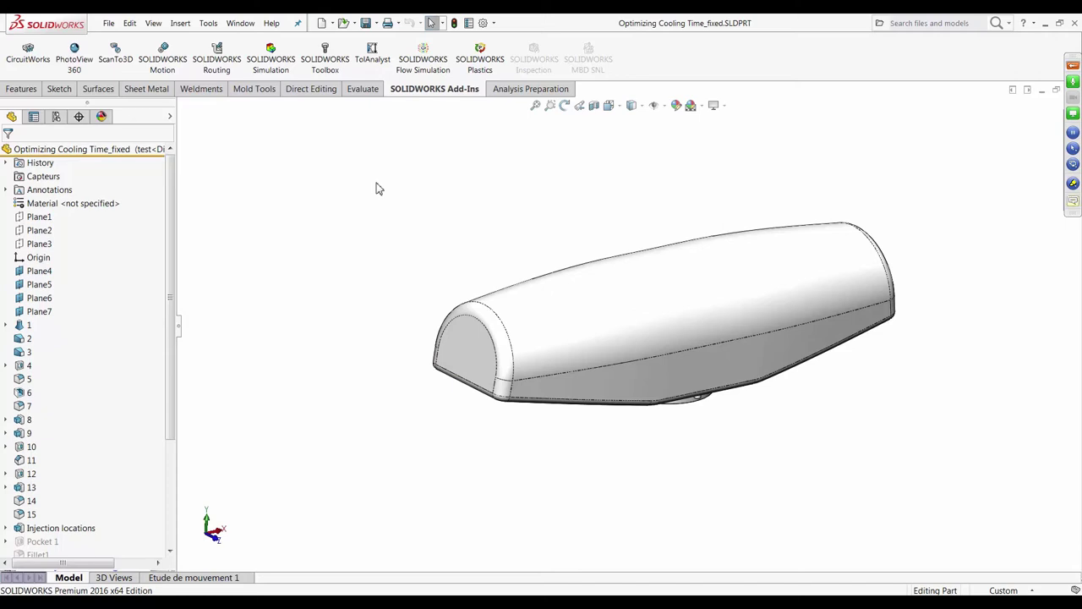
left_click(488, 62)
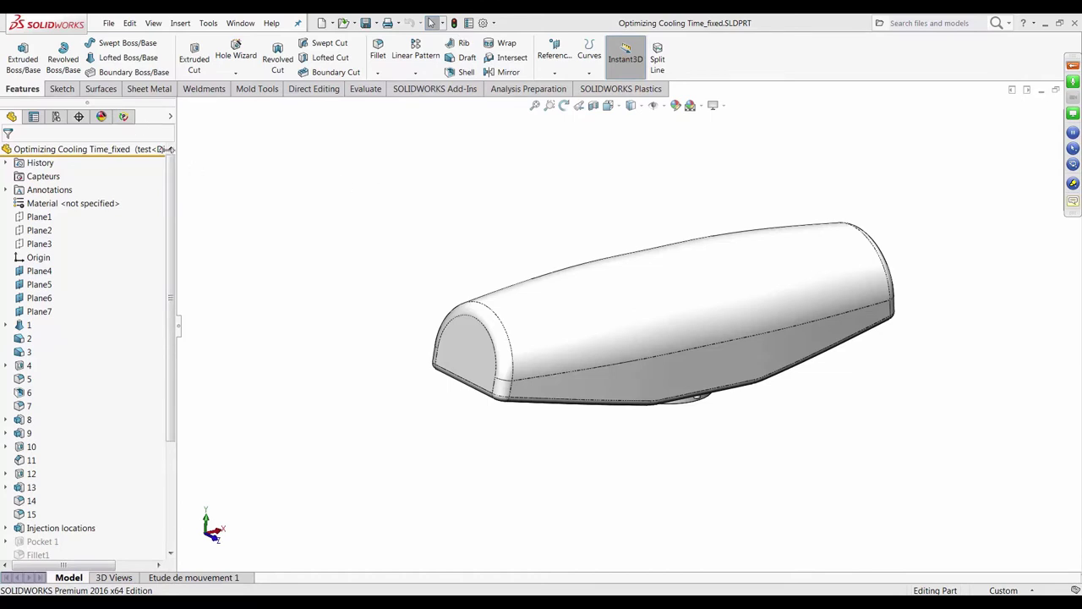
left_click(605, 87)
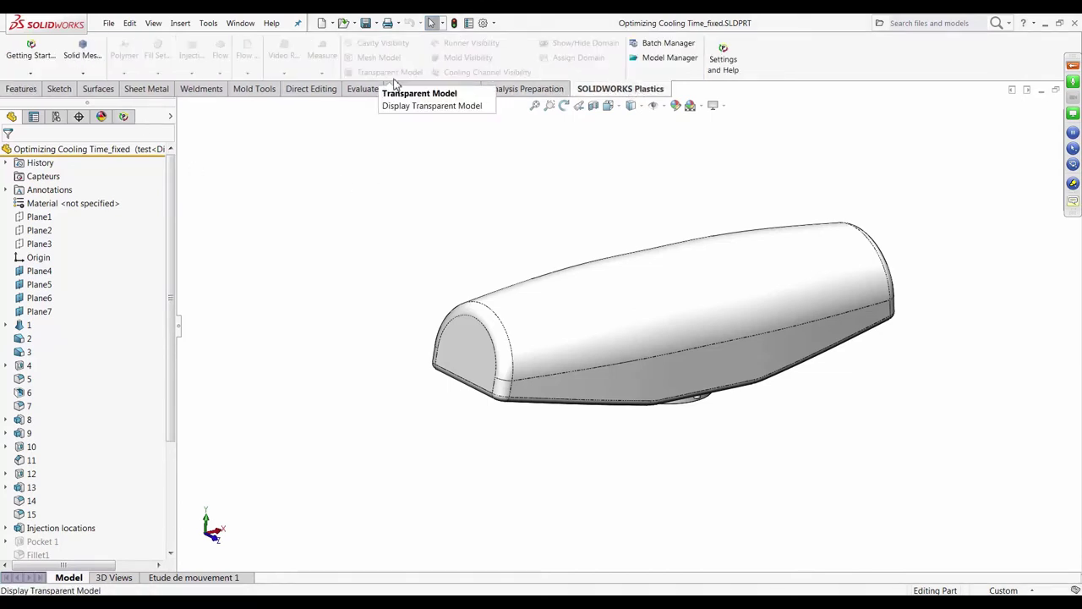
left_click(123, 117)
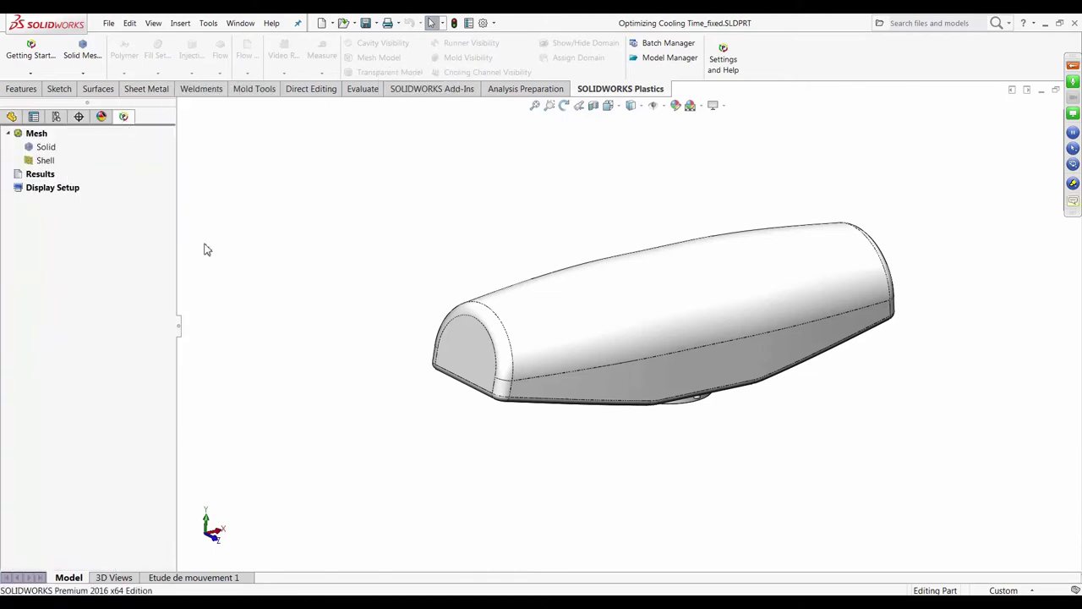
- Turn on sketch visibility and inspect the cooling line sketches around the part
mouse_move(369, 277)
middle_mouse_down()
mouse_move(386, 240)
mouse_move(373, 294)
middle_mouse_up()
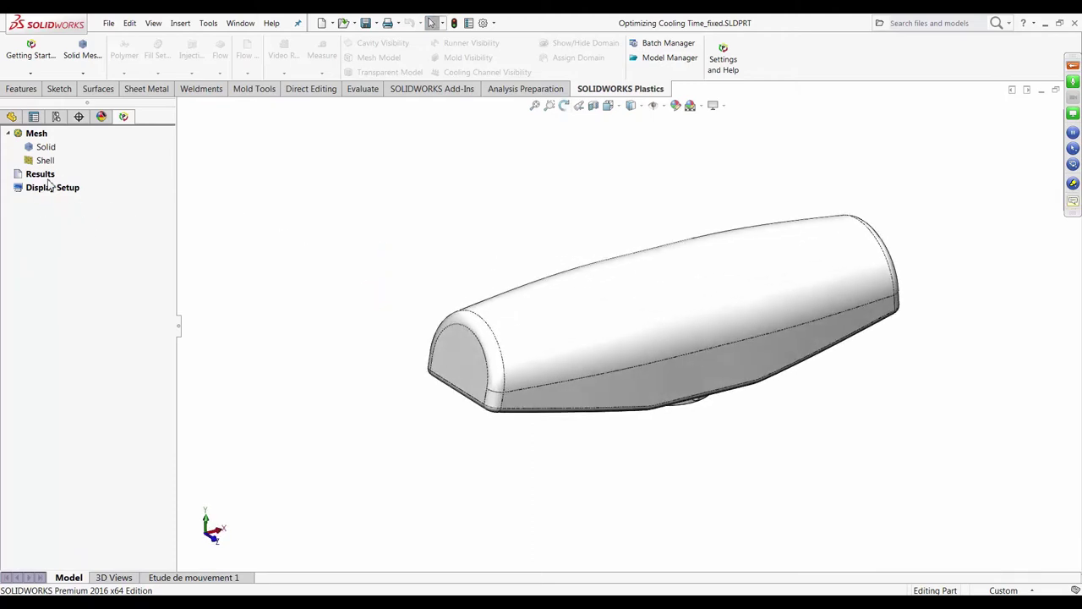
middle_click_drag(358, 227, 500, 310)
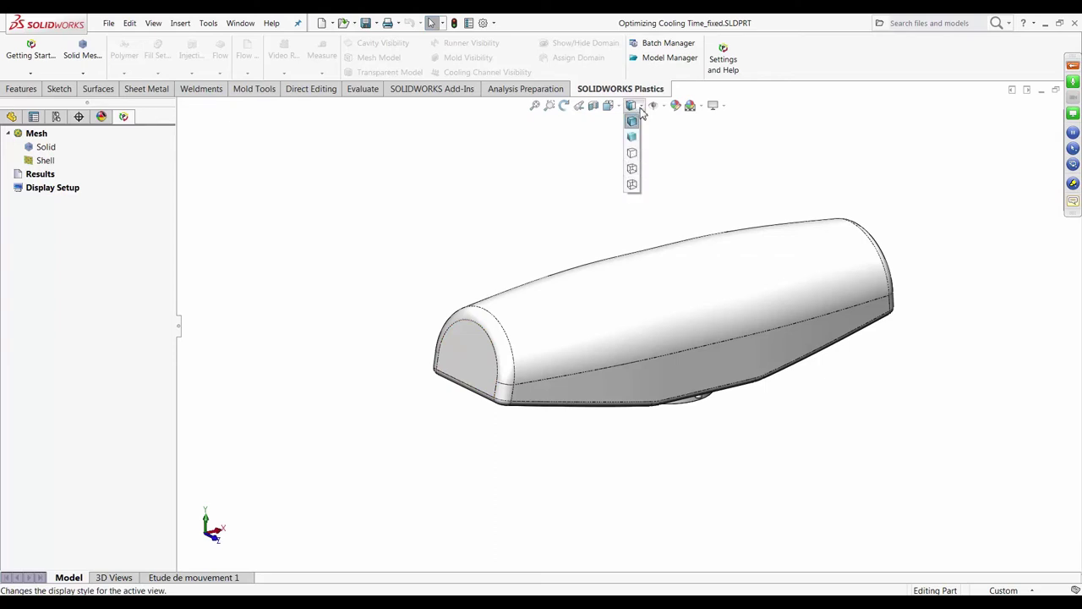
mouse_move(655, 112)
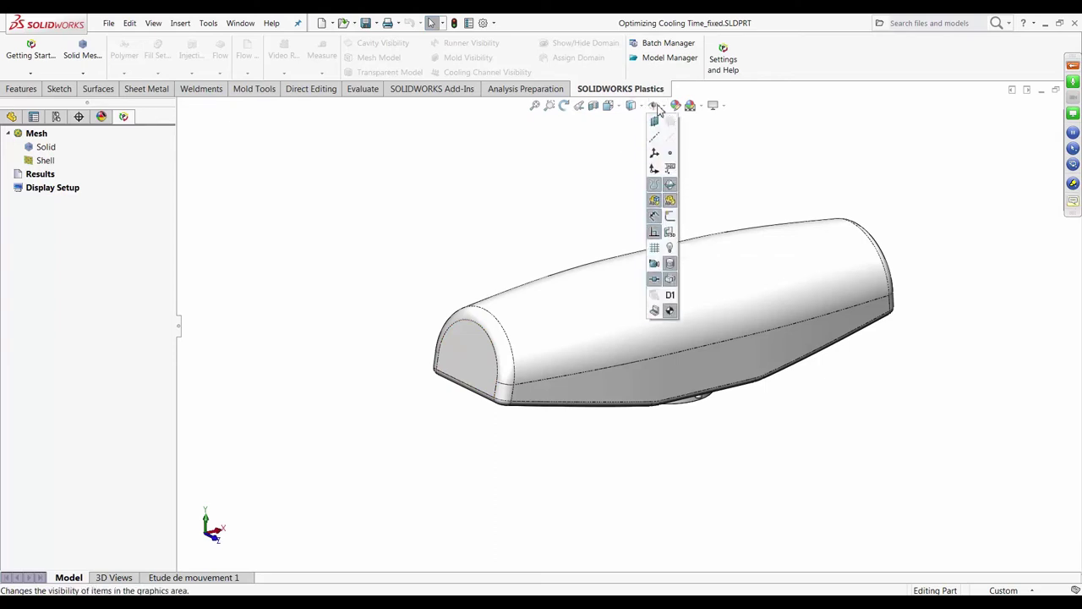
left_click(671, 217)
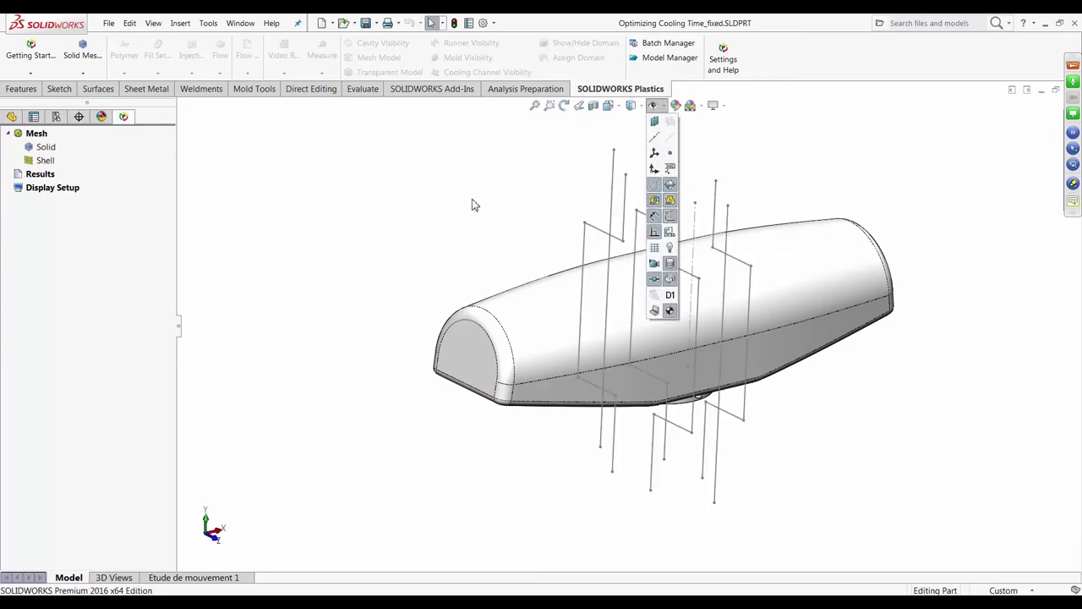
mouse_move(471, 237)
middle_mouse_down()
mouse_move(516, 181)
mouse_move(550, 186)
mouse_move(483, 215)
middle_mouse_up()
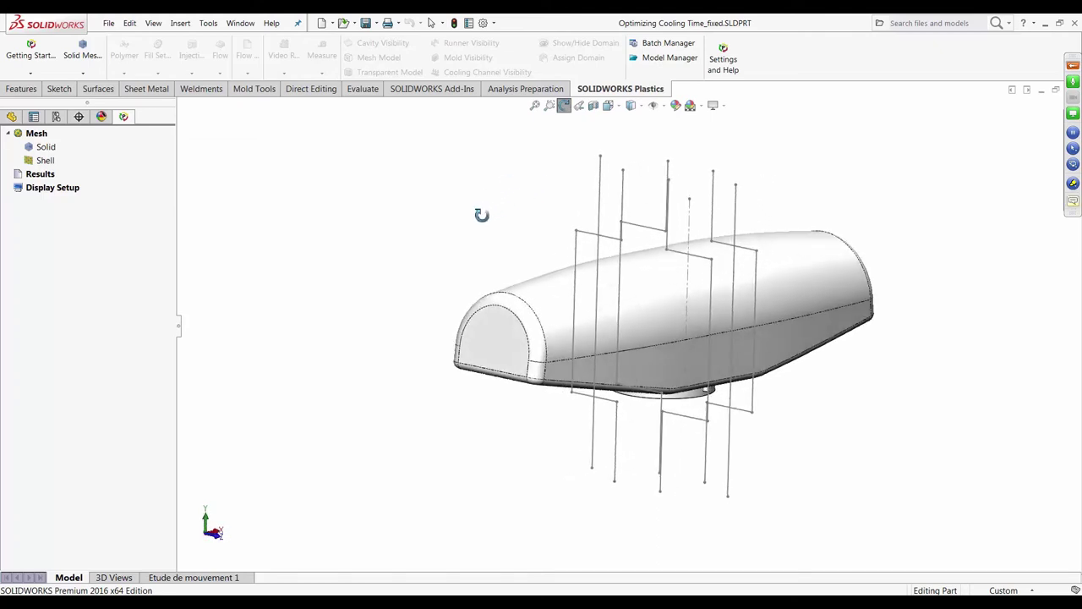
mouse_move(580, 248)
middle_mouse_down()
mouse_move(534, 254)
mouse_move(543, 252)
middle_mouse_up()
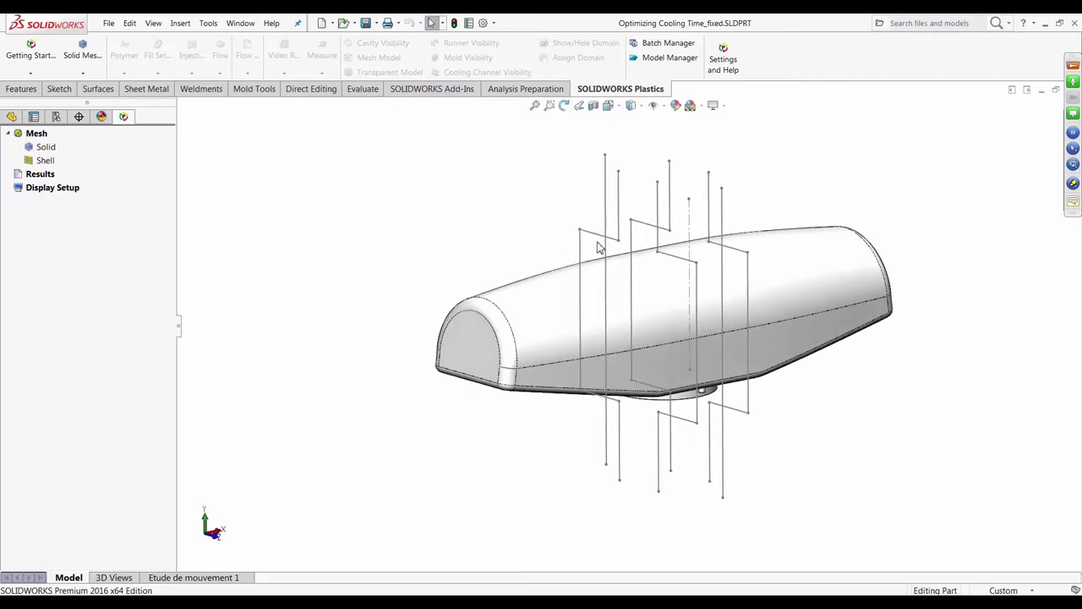
mouse_move(567, 225)
middle_mouse_down()
mouse_move(515, 225)
mouse_move(543, 227)
middle_mouse_up()
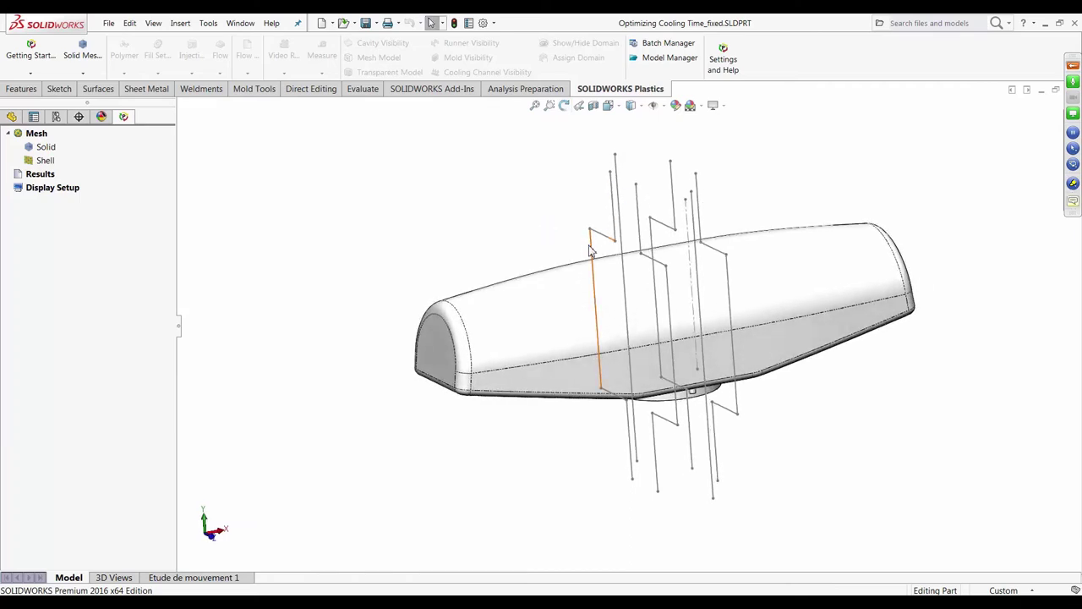
middle_click_drag(568, 474, 582, 475)
- Start a manual solid mesh of the part
right_click(44, 149)
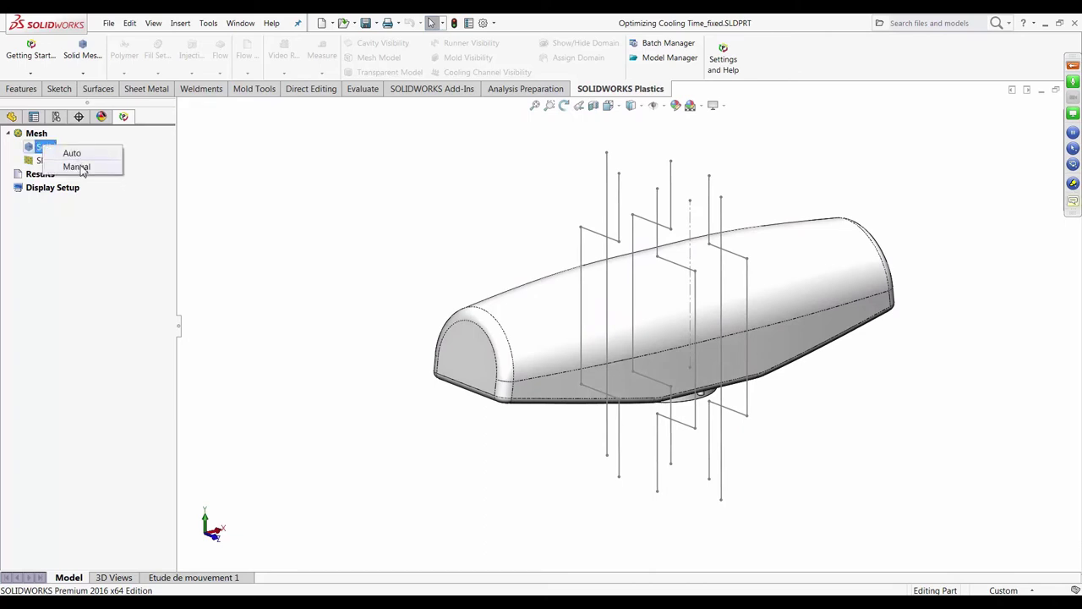
right_click(49, 150)
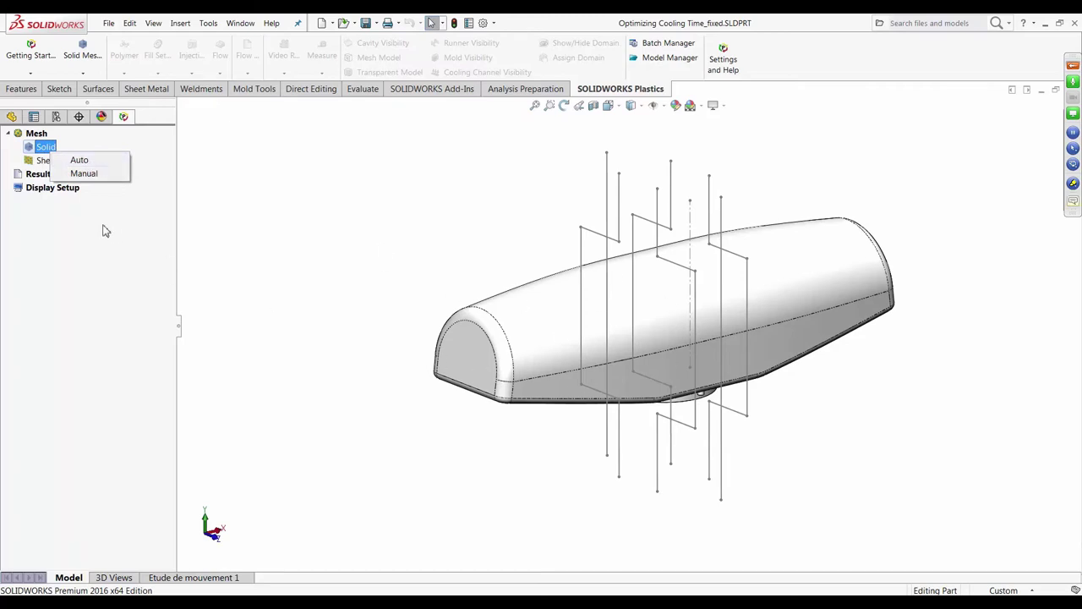
left_click(109, 176)
middle_click_drag(401, 304, 375, 314)
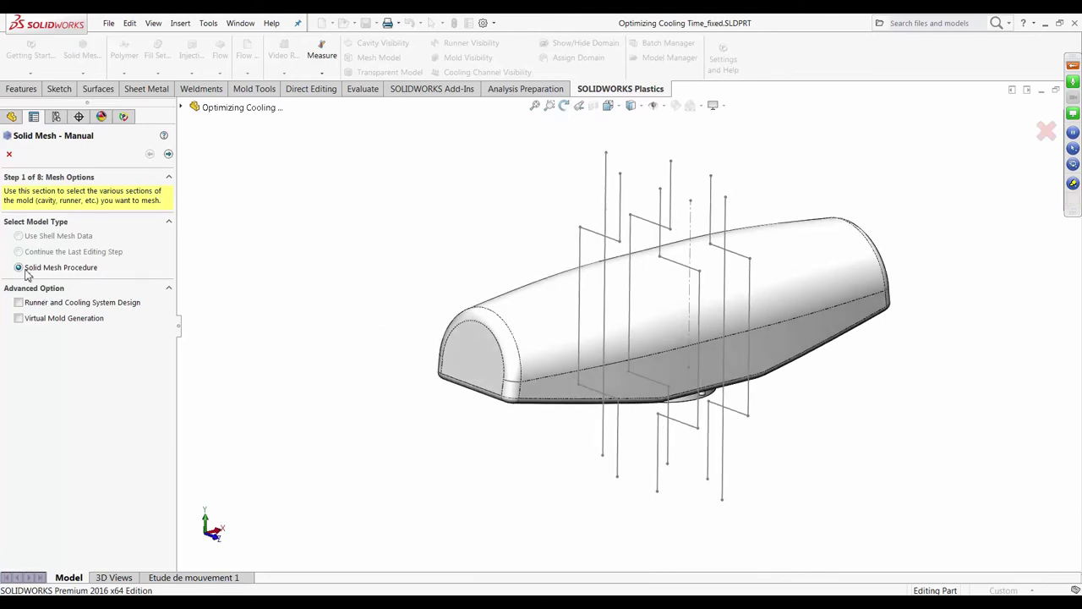
- Enable Runner and Cooling System Design and Virtual Mold Generation for the solid mesh, and continue to the channel design stage
left_click(58, 303)
left_click(66, 319)
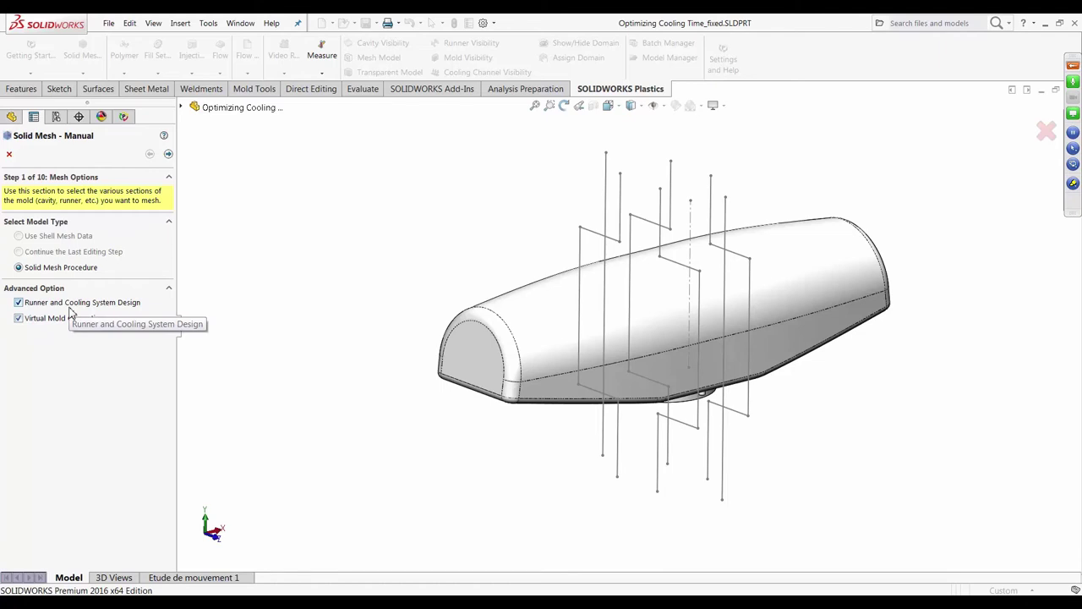
middle_click_drag(276, 300, 279, 295)
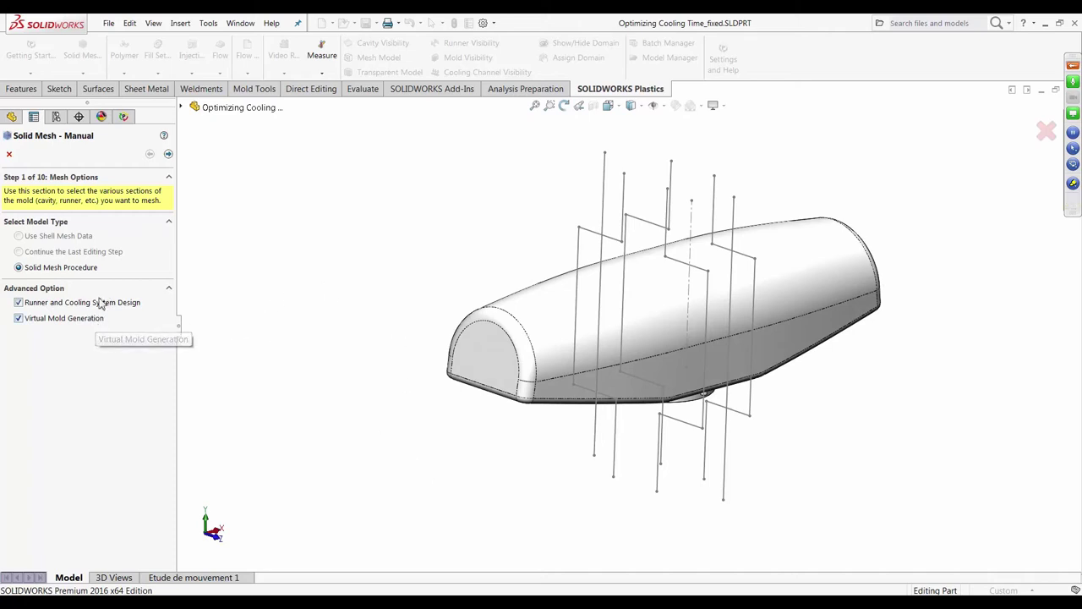
left_click(168, 155)
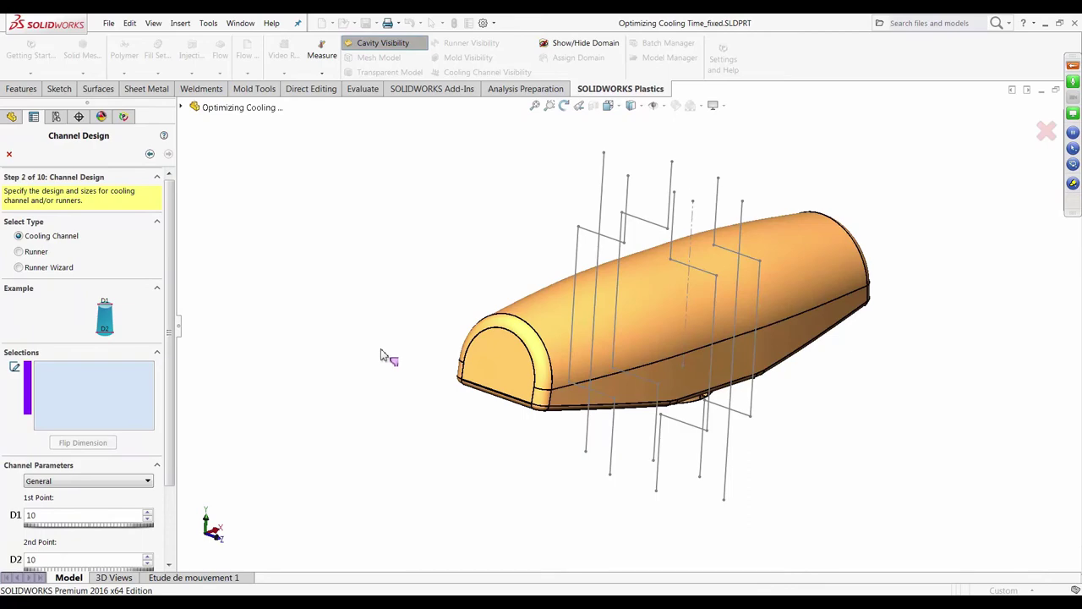
- Select Sketch5, Sketch6 and Sketch7 as the paths for the cooling channels
middle_click_drag(442, 266, 466, 246)
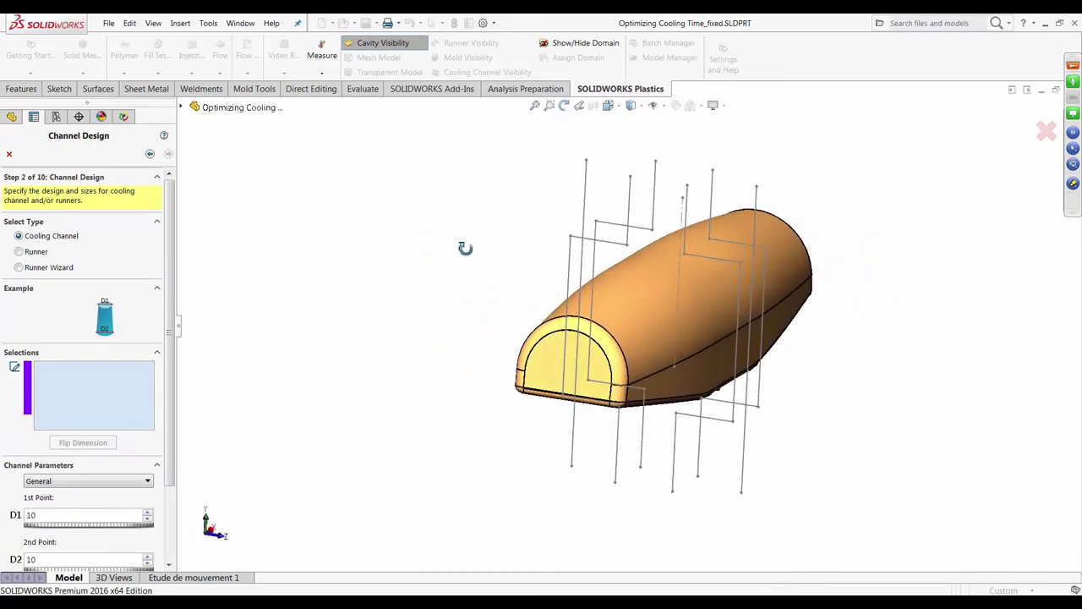
left_click(182, 110)
left_click_drag(185, 125, 188, 207)
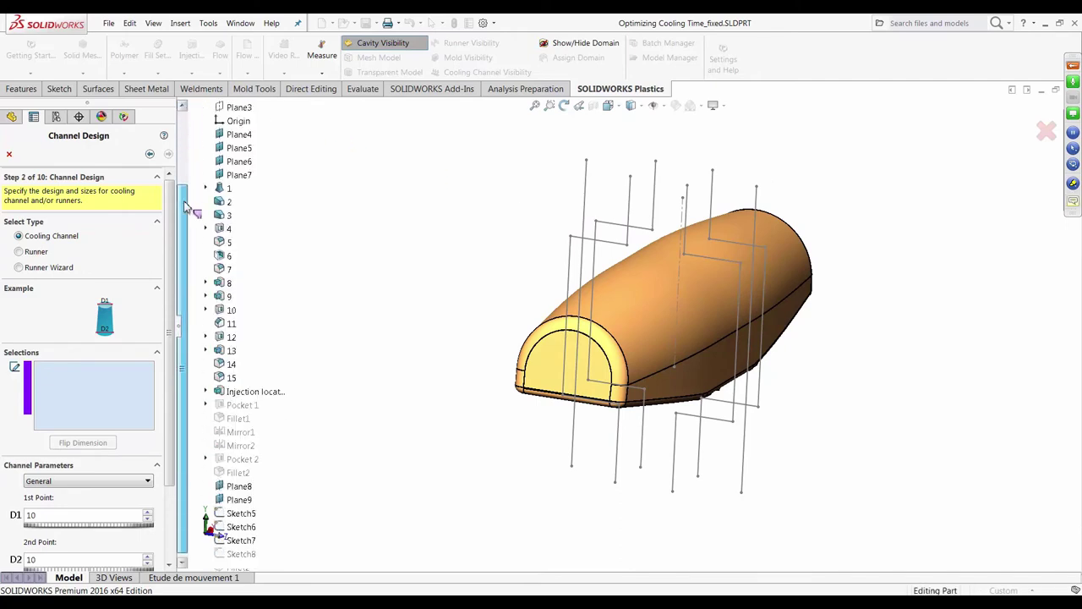
left_click(241, 515)
left_click(241, 527, "ctrl")
left_click(242, 541, "ctrl")
mouse_move(416, 477)
middle_mouse_down()
mouse_move(384, 418)
mouse_move(406, 473)
middle_mouse_up()
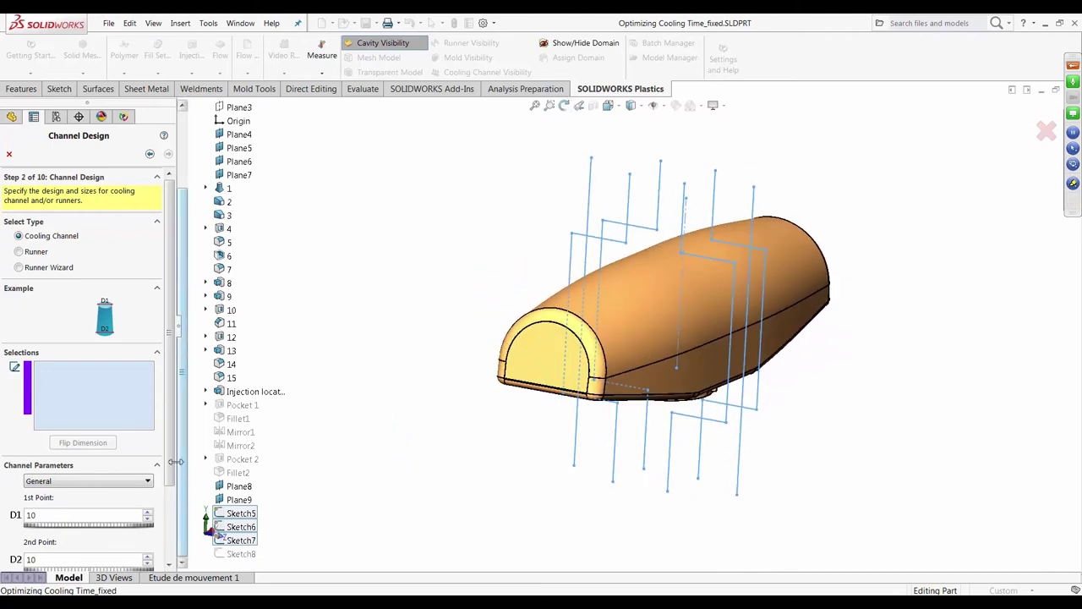
- Assign General cooling channels to the selected sketches with D1 and D2 of 3 and 5 elements
scroll(148, 475, "down", 3)
left_click(91, 420)
type("3")
left_click(47, 463)
type("3")
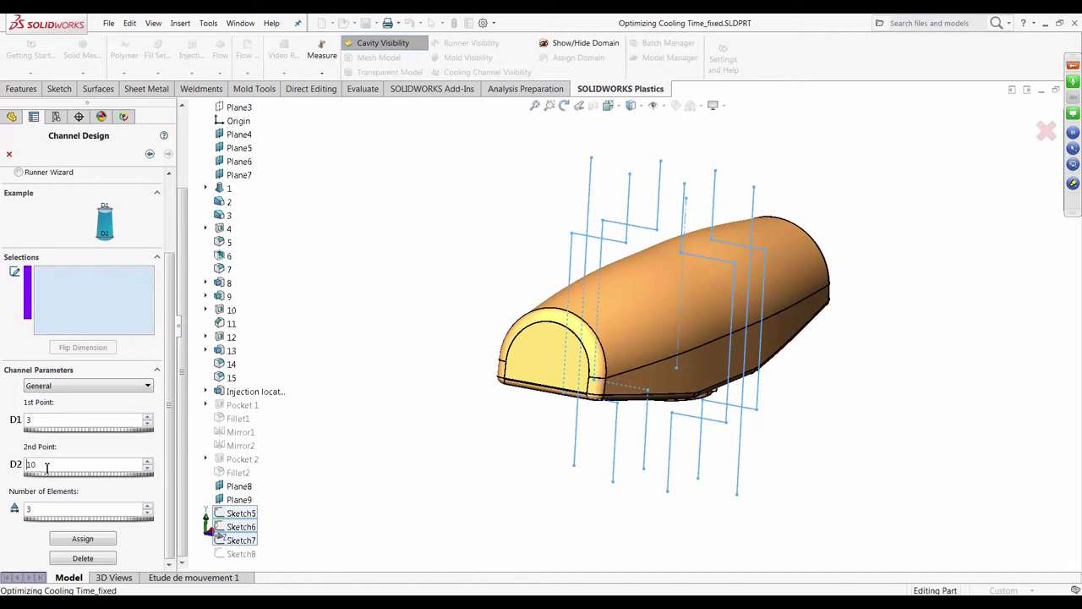
left_click(23, 510)
left_click(83, 538)
middle_click_drag(496, 452, 552, 383)
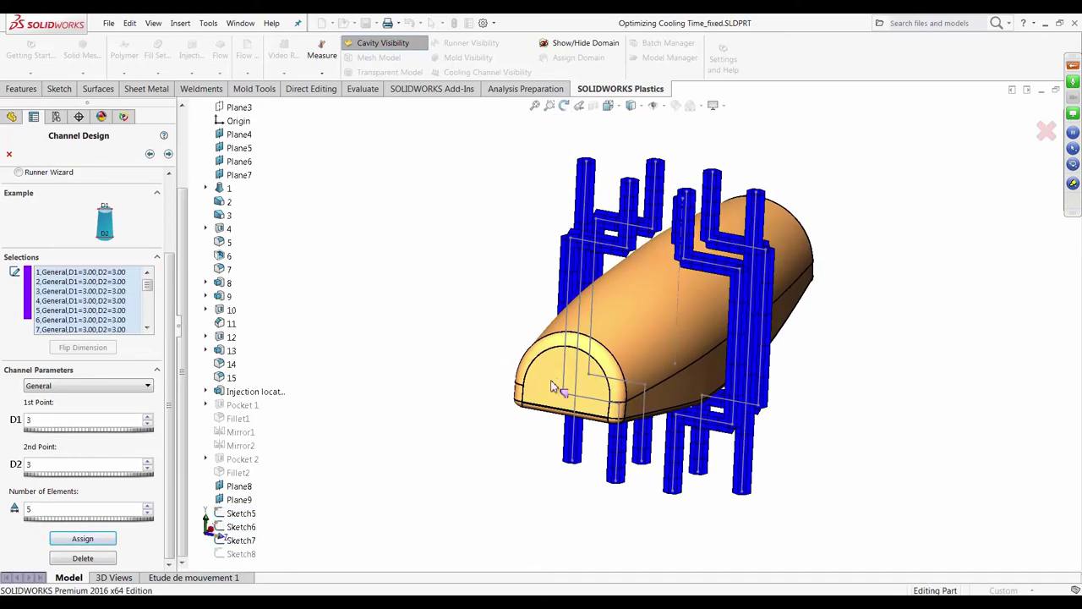
- Delete the unwanted straight cooling channel generated along the central vertical centerline above the part
middle_click_drag(716, 169, 696, 212)
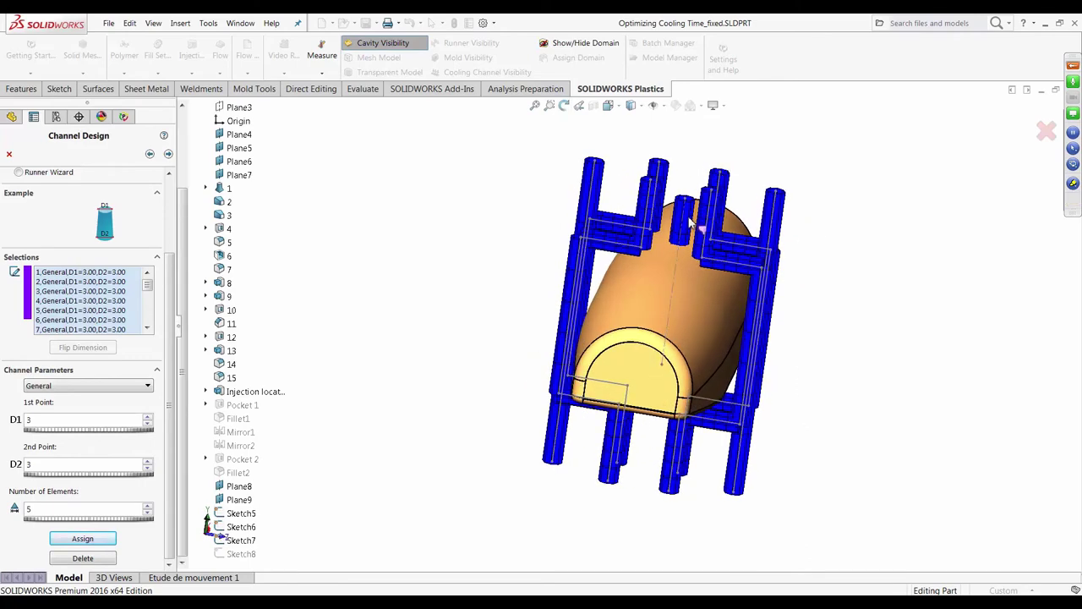
left_click(691, 222)
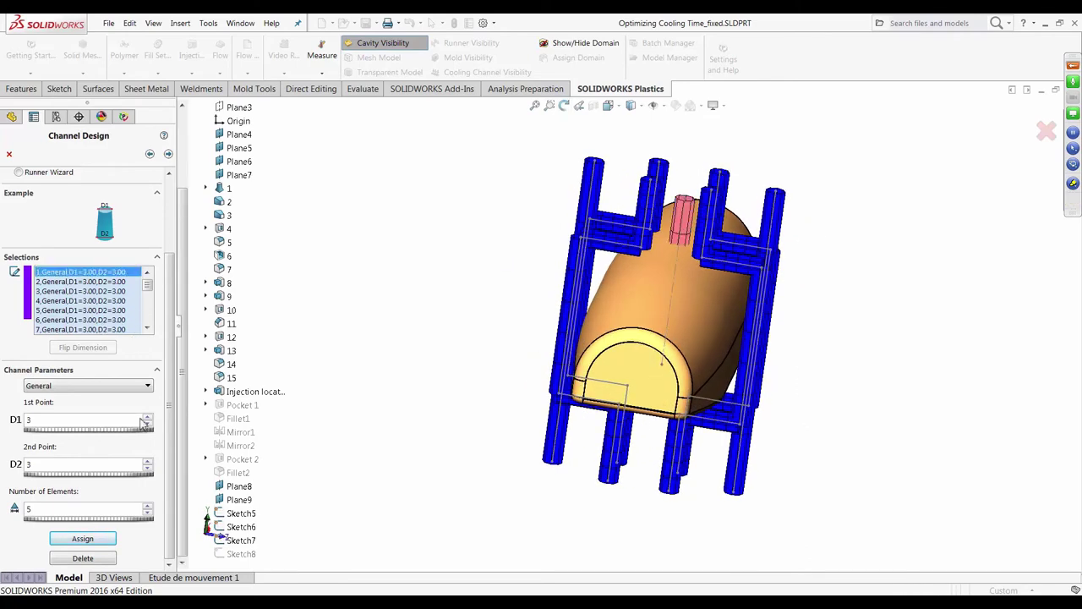
left_click(100, 561)
mouse_move(542, 316)
middle_mouse_down()
mouse_move(551, 211)
mouse_move(535, 311)
middle_mouse_up()
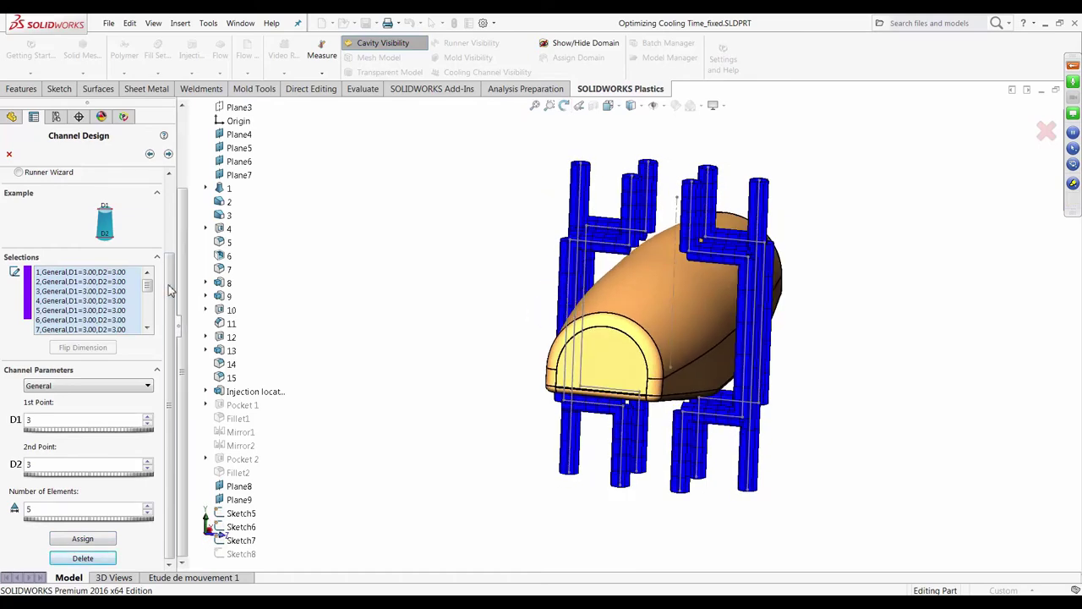
scroll(177, 254, "up", 3)
scroll(180, 211, "up", 1)
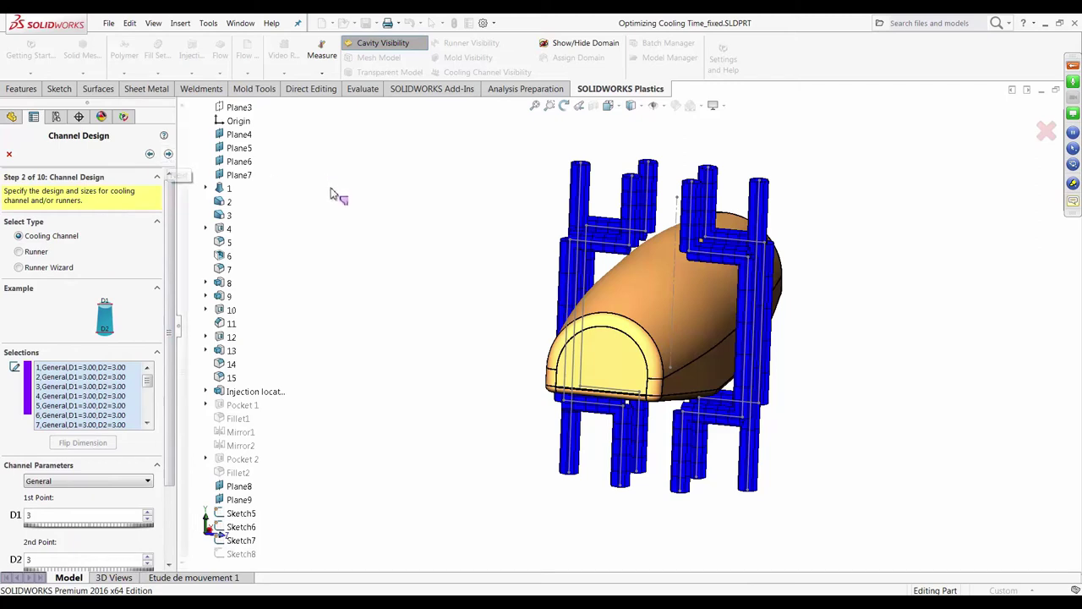
middle_click_drag(338, 188, 316, 194)
scroll(194, 127, "up", 4)
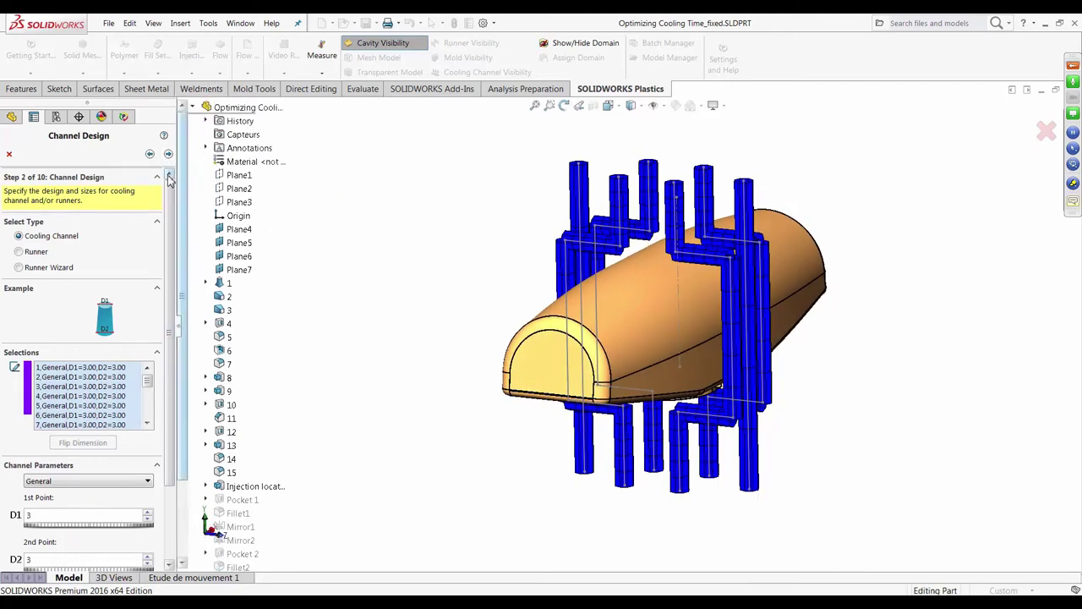
- Continue from channel design to the mold settings and base the mold definition on Size
left_click(193, 107)
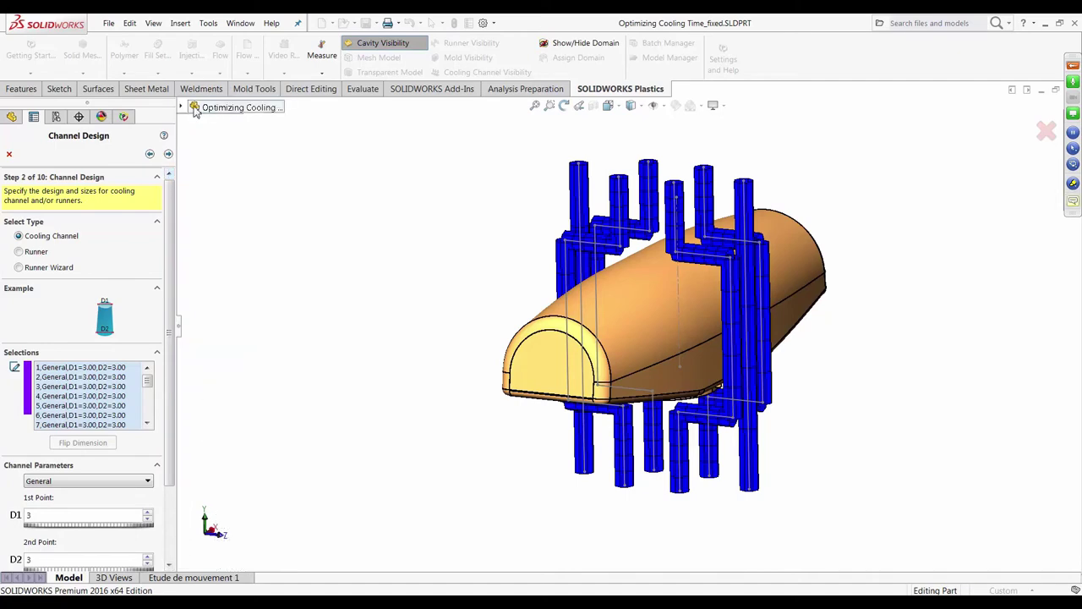
left_click(168, 153)
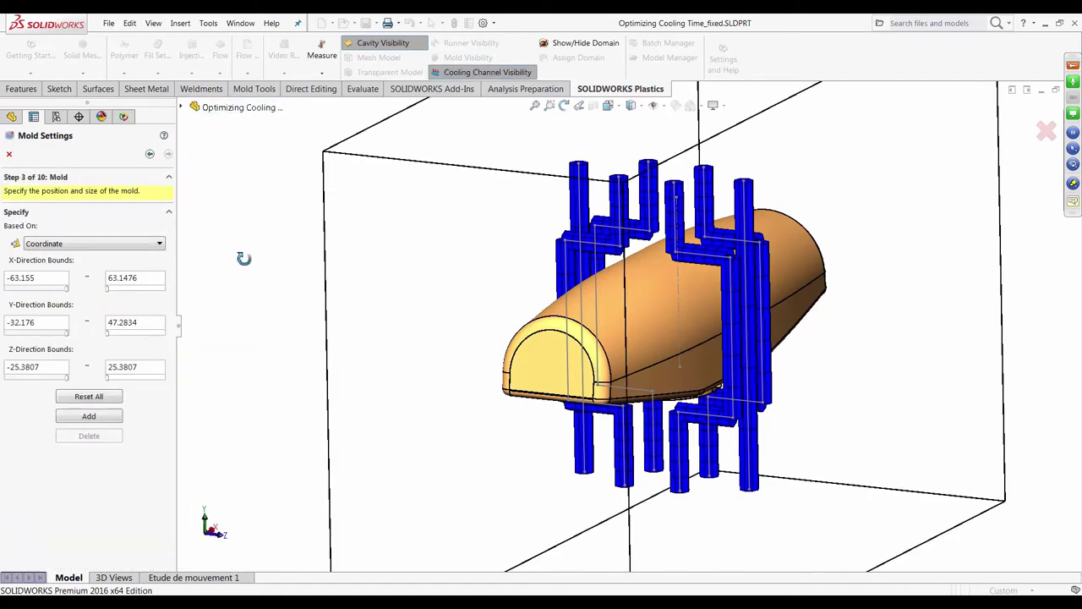
left_click(140, 245)
left_click(140, 255)
middle_click_drag(239, 312, 567, 292)
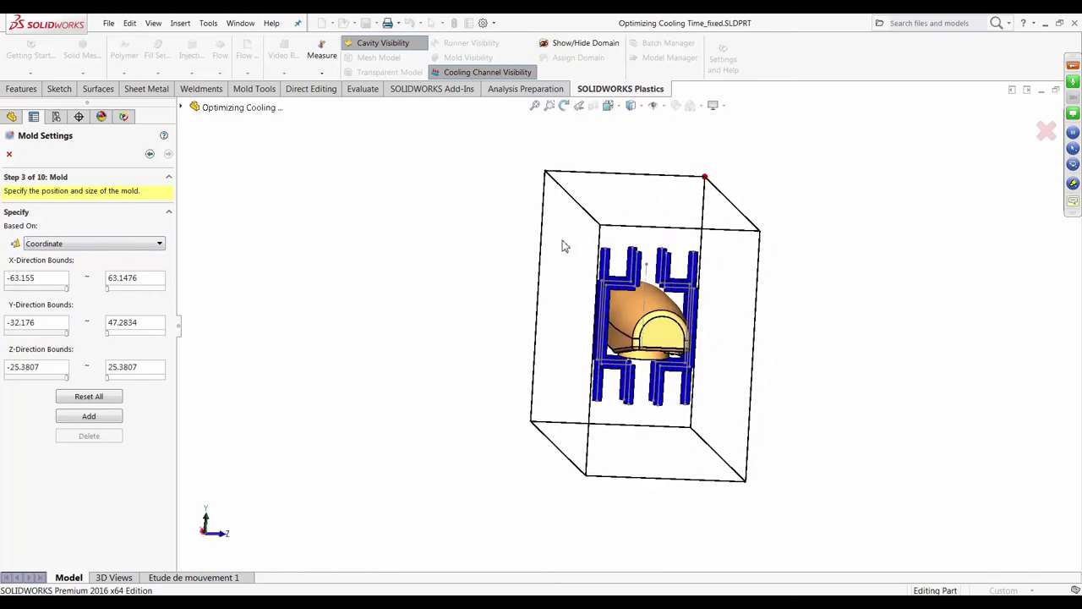
middle_click_drag(439, 324, 367, 358)
left_click(73, 243)
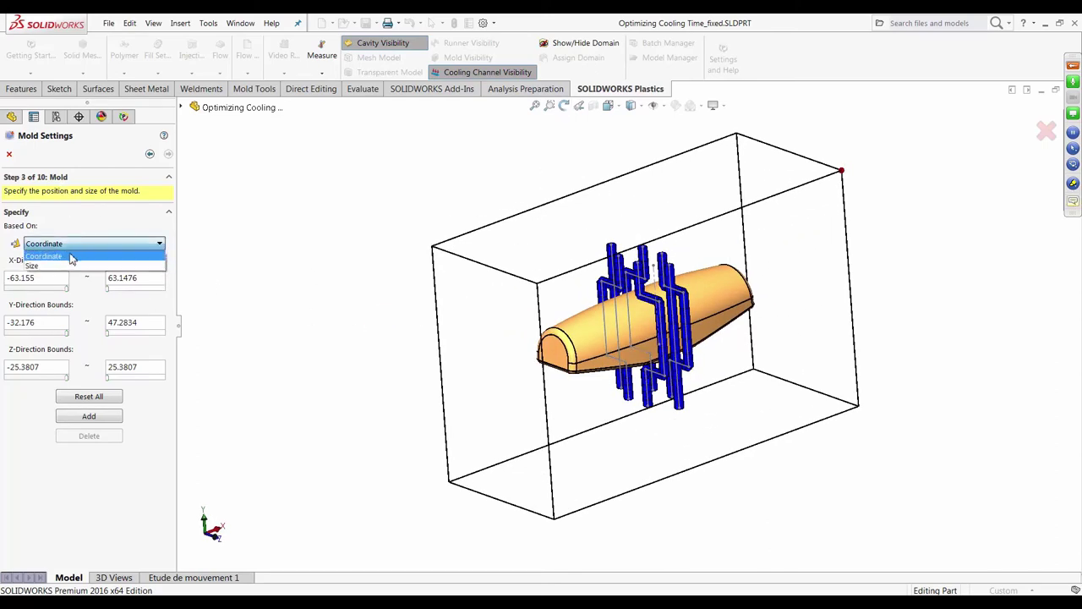
left_click(71, 266)
middle_click_drag(350, 309, 403, 283)
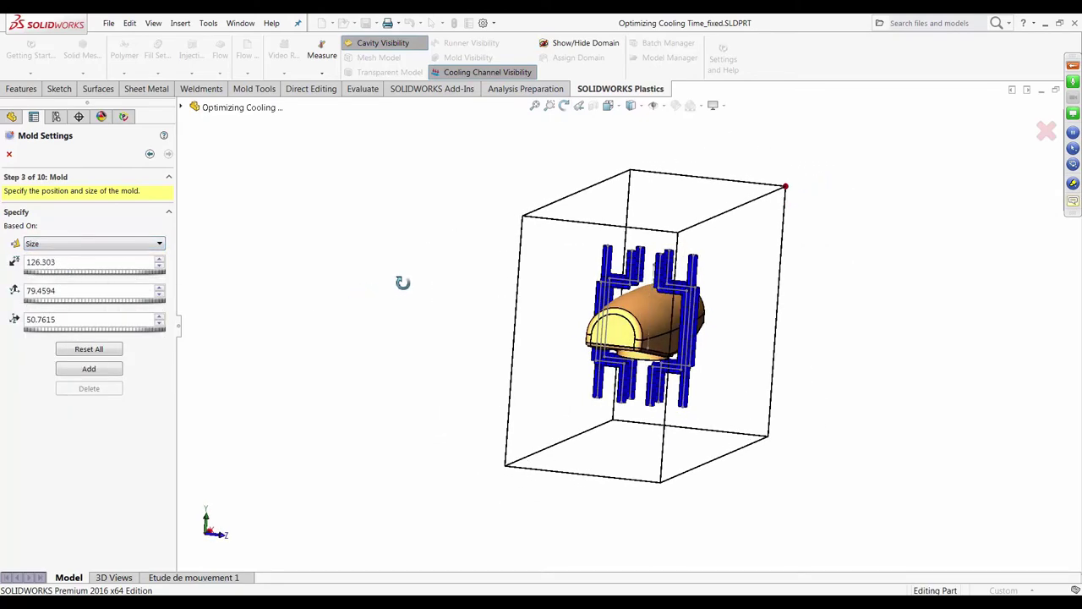
- Set the mold size to 125 in X, 80 in Y and 50 in Z
left_click_drag(89, 265, 3, 270)
type("125")
left_click_drag(65, 291, 26, 291)
middle_click_drag(287, 298, 229, 375)
middle_click_drag(323, 347, 340, 328)
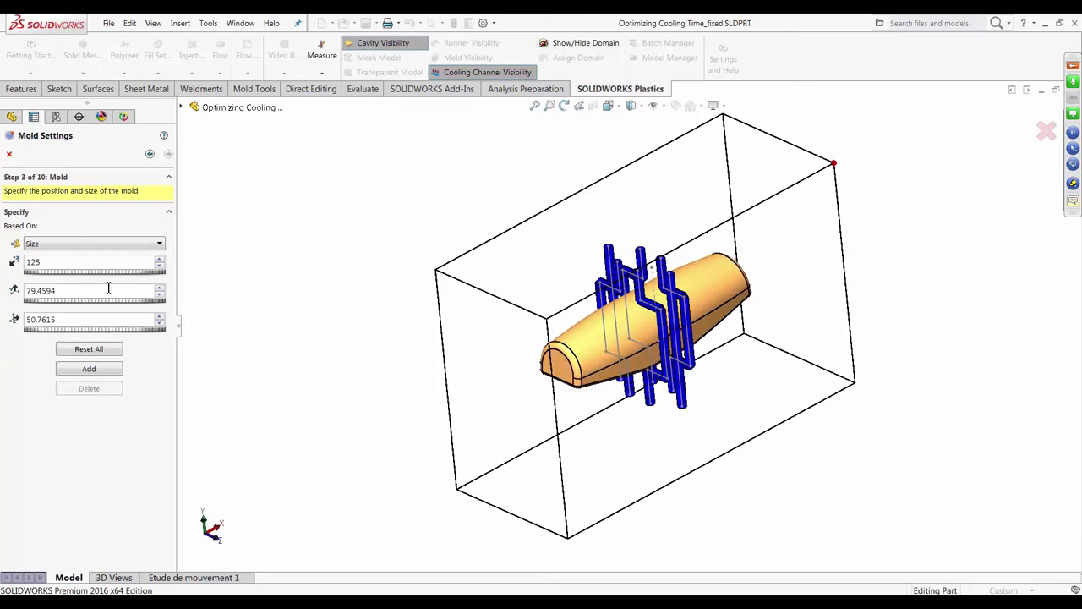
left_click_drag(79, 292, 22, 298)
type("80")
left_click(27, 319)
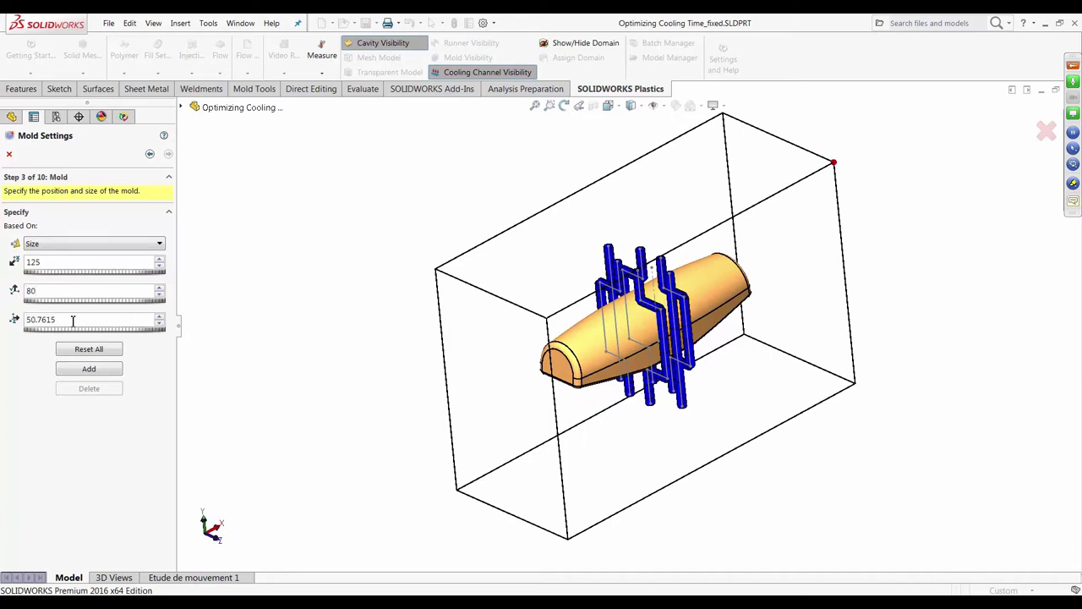
double_click(46, 321)
type("50")
middle_click_drag(365, 264, 428, 244)
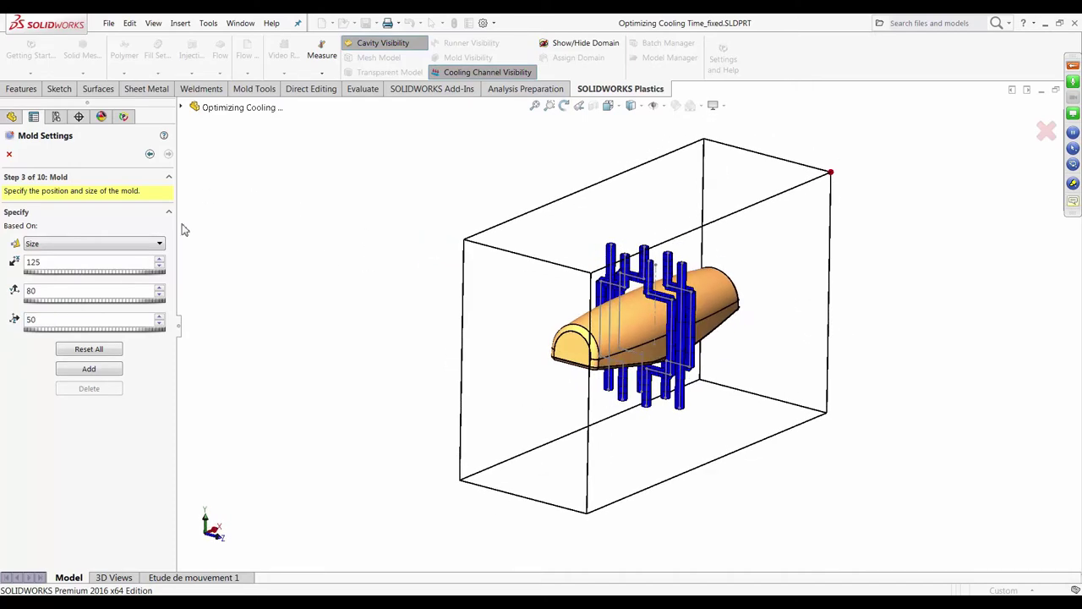
- Add the mold block and continue past the domain assignment to the surface mesh stage, keeping the domain types
left_click(76, 372)
left_click(168, 154)
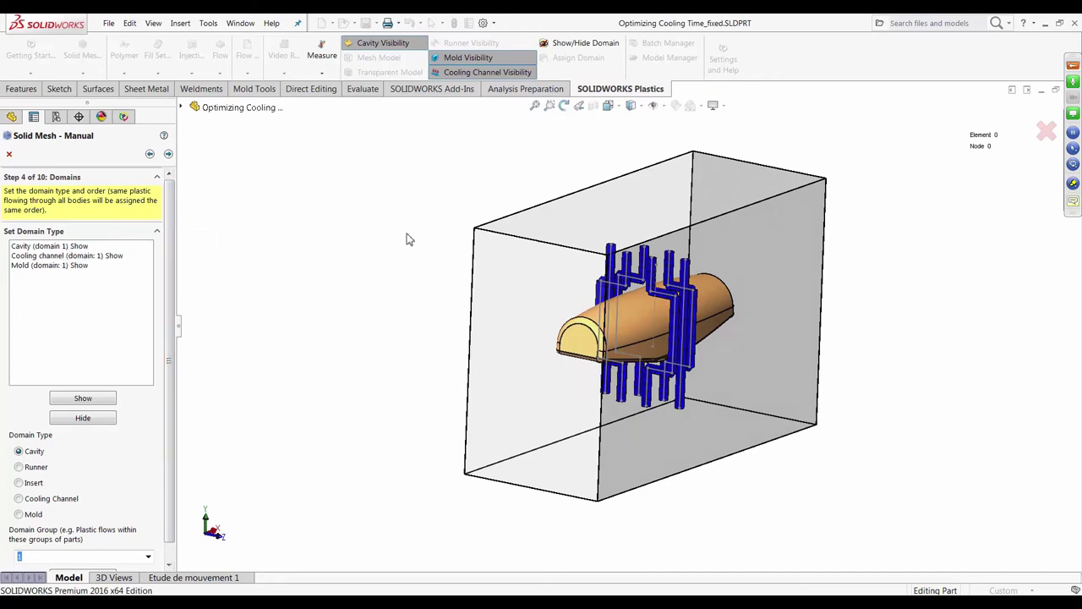
left_click(169, 155)
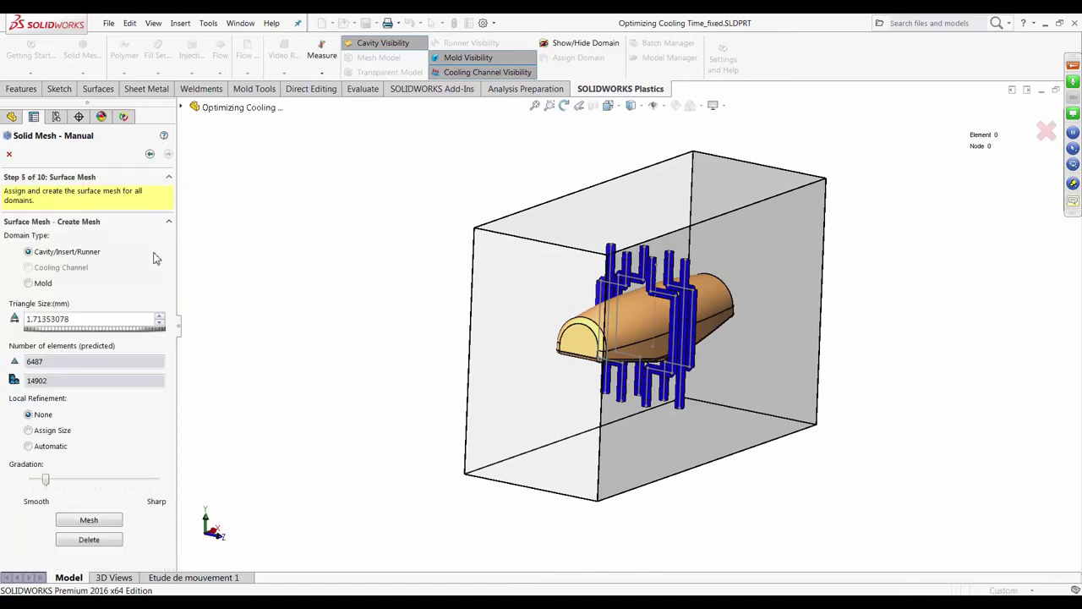
- Try meshing the cavity with 1.71353078 mm triangles and no local refinement, check the small pin, and delete the trial mesh
middle_click_drag(251, 305, 249, 298)
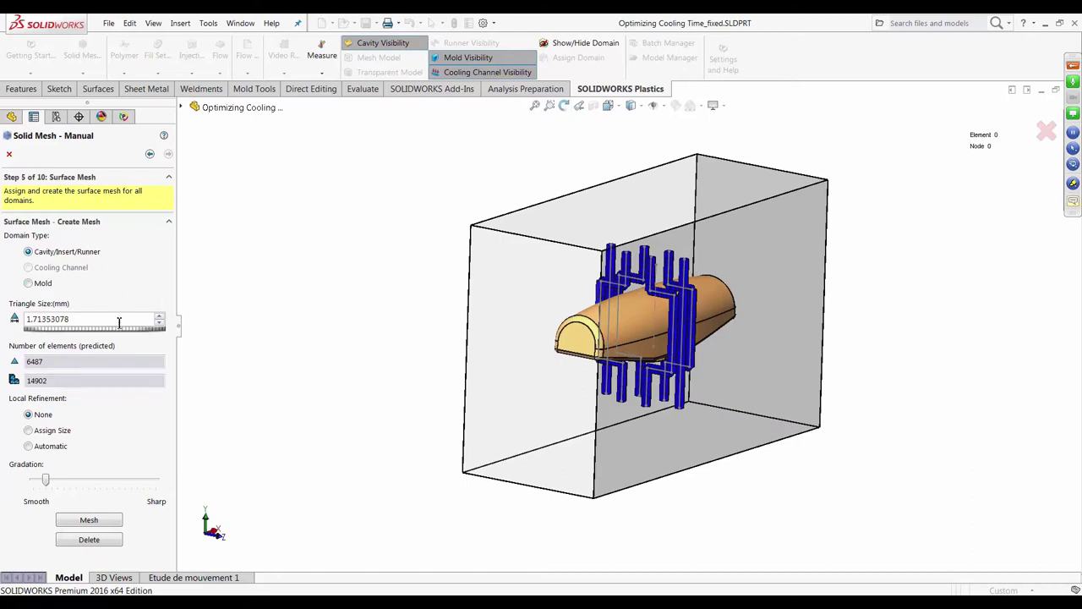
mouse_move(392, 341)
middle_mouse_down()
mouse_move(399, 321)
mouse_move(394, 355)
middle_mouse_up()
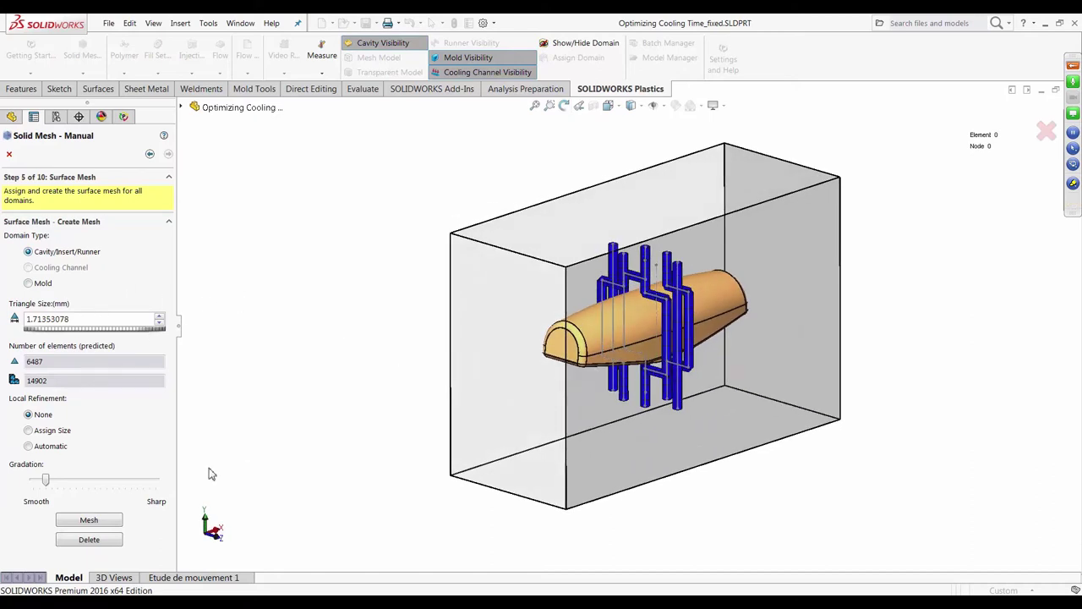
left_click(101, 521)
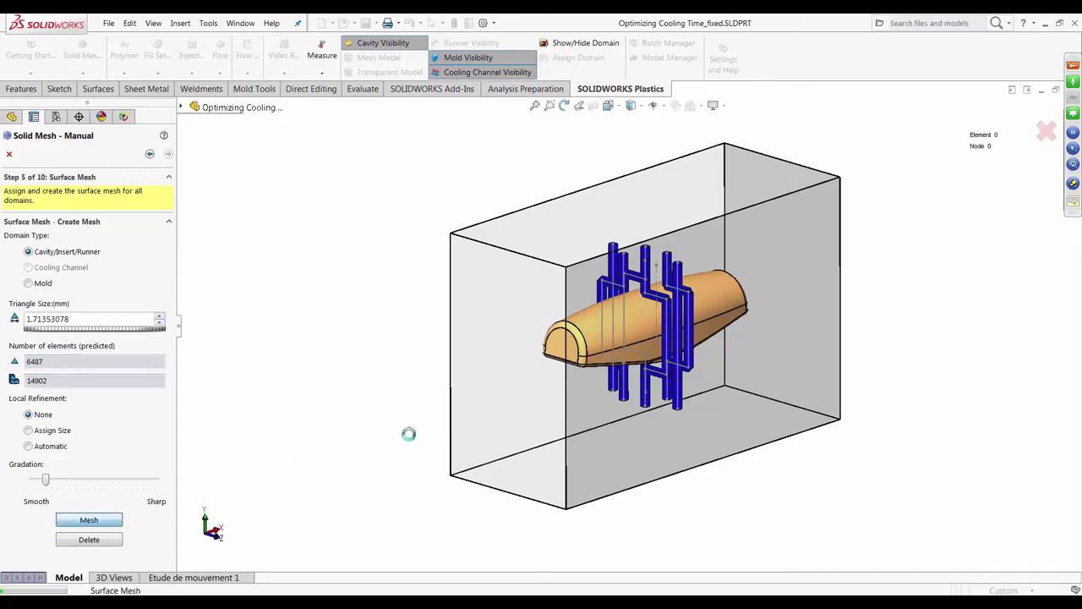
middle_click_drag(406, 420, 411, 415)
scroll(602, 296, "up", 5)
middle_click_drag(602, 296, 652, 313)
scroll(606, 313, "up", 6)
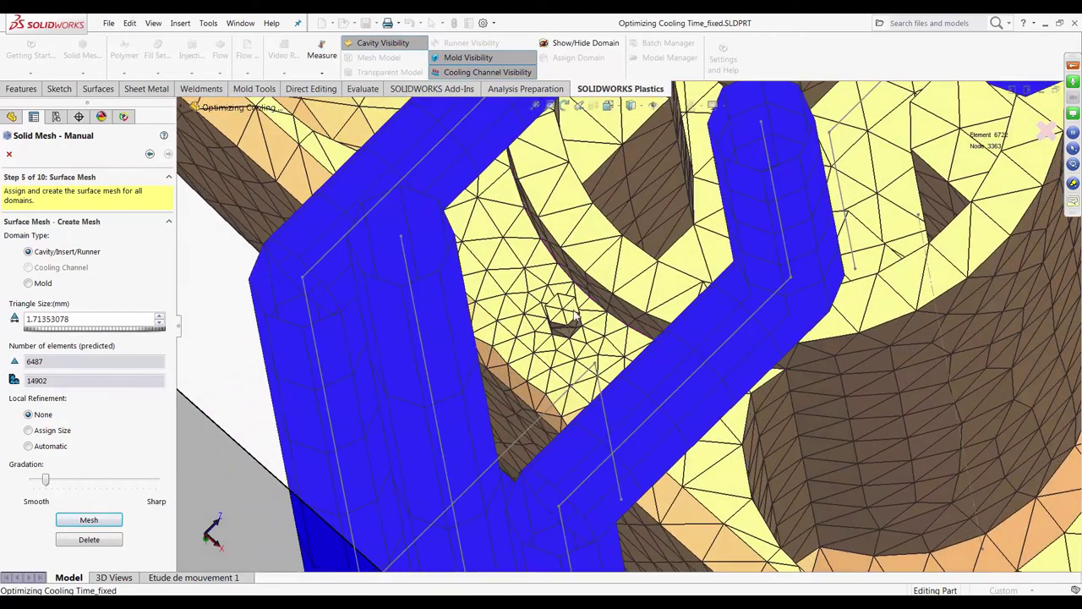
mouse_move(546, 335)
middle_mouse_down()
mouse_move(561, 313)
mouse_move(581, 313)
middle_mouse_up()
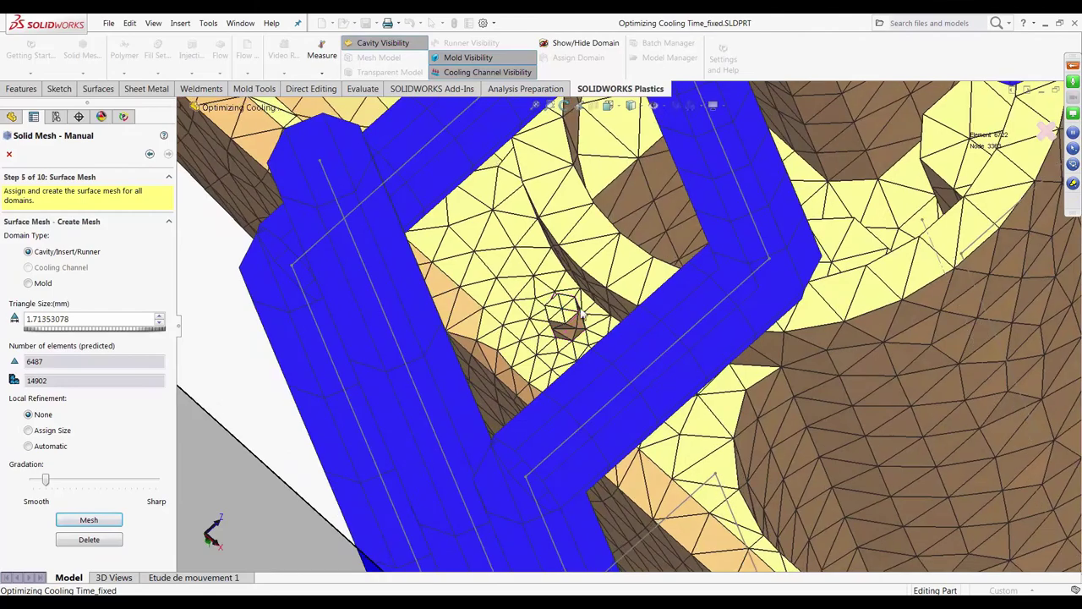
scroll(572, 323, "down", 5)
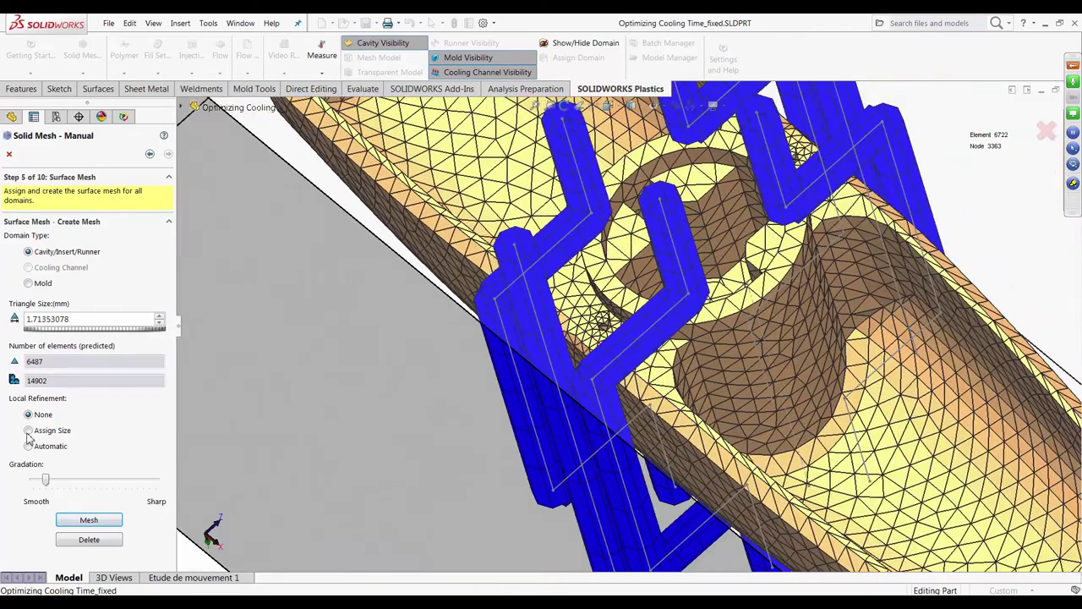
left_click(77, 541)
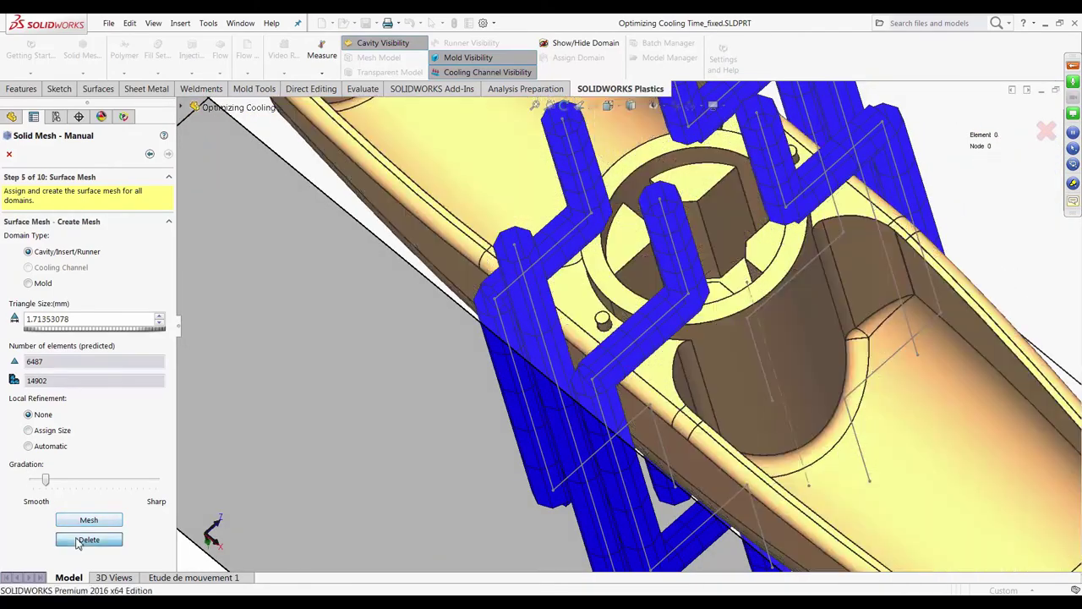
- Set up an Assign Size surface refinement with a triangle size of 0.25, and hide the mold to expose the pins
left_click(41, 434)
double_click(89, 271)
type("0.25")
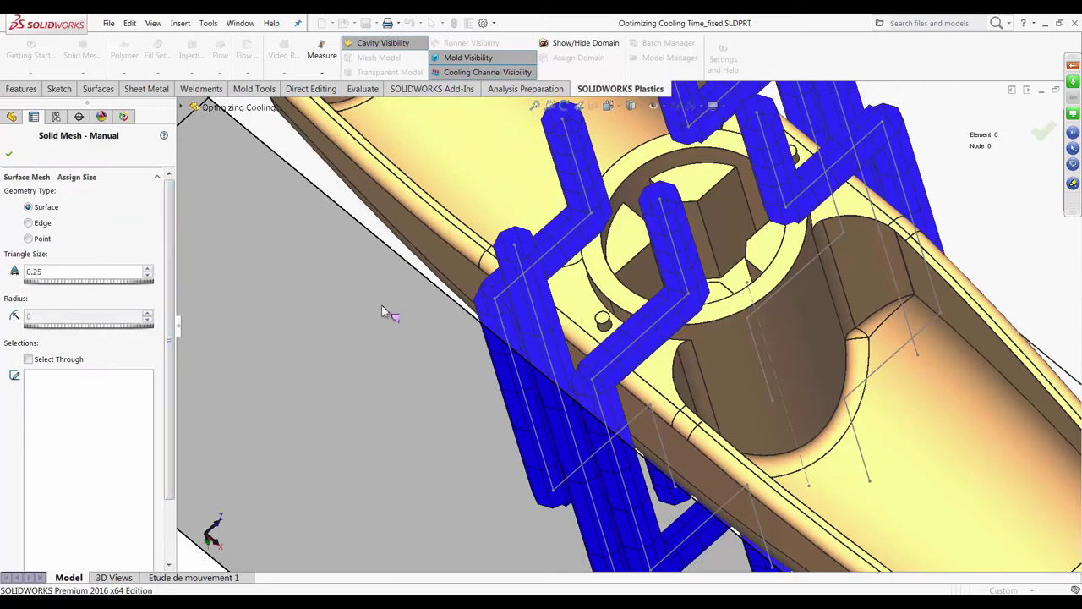
scroll(508, 318, "down", 5)
left_click(695, 323)
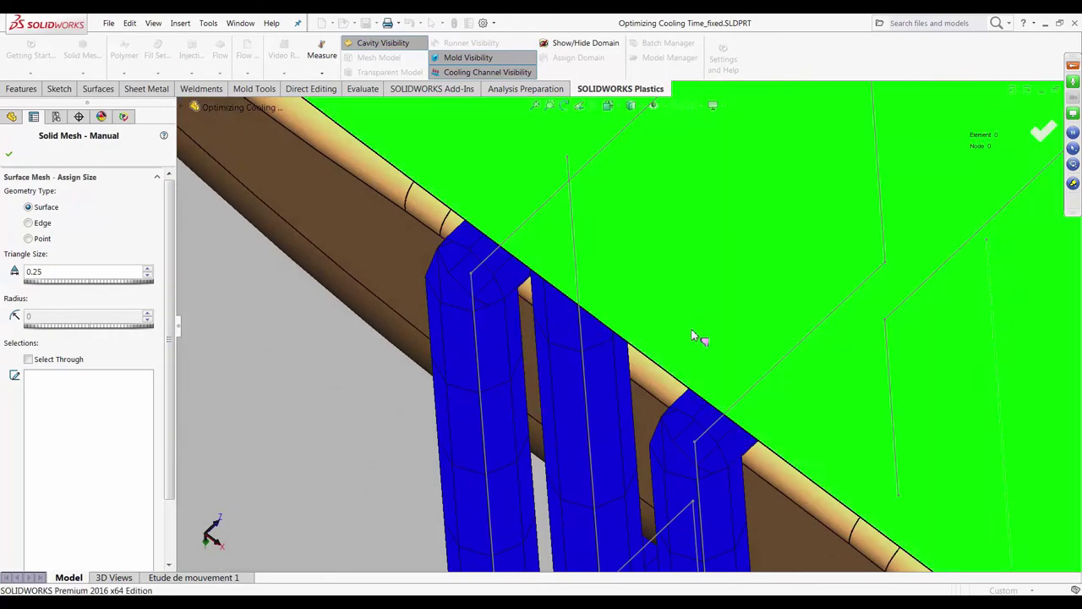
left_click(505, 63)
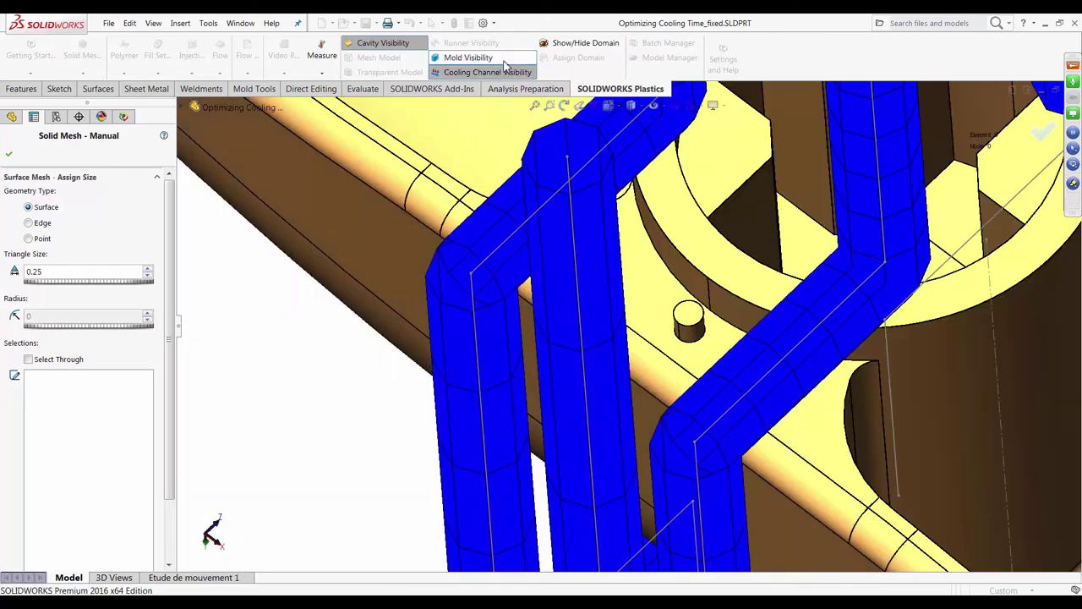
scroll(161, 423, "down", 3)
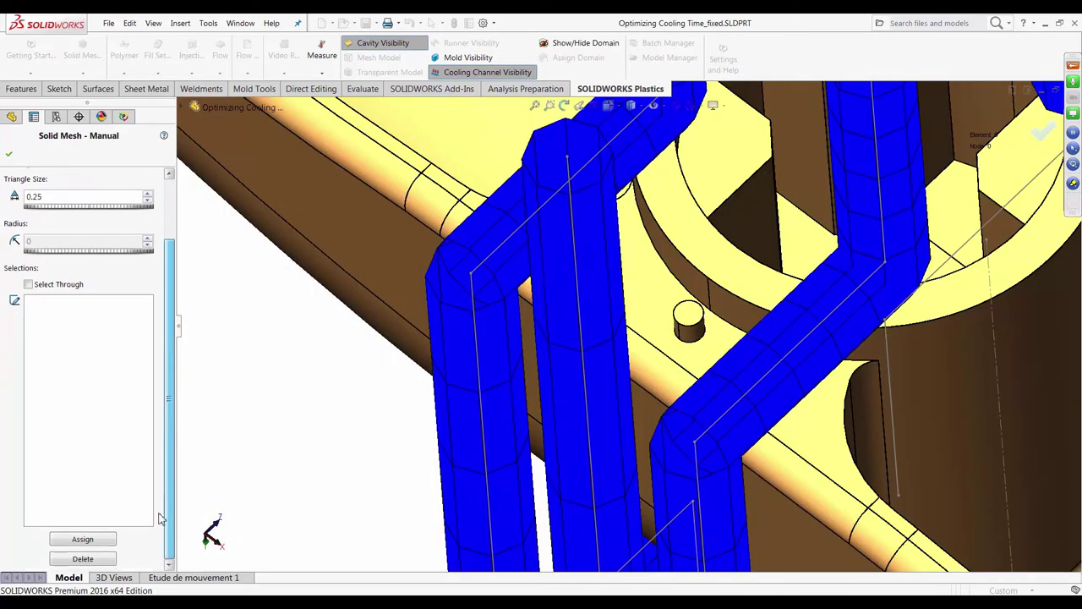
left_click(82, 540)
left_click(115, 302)
left_click(93, 560)
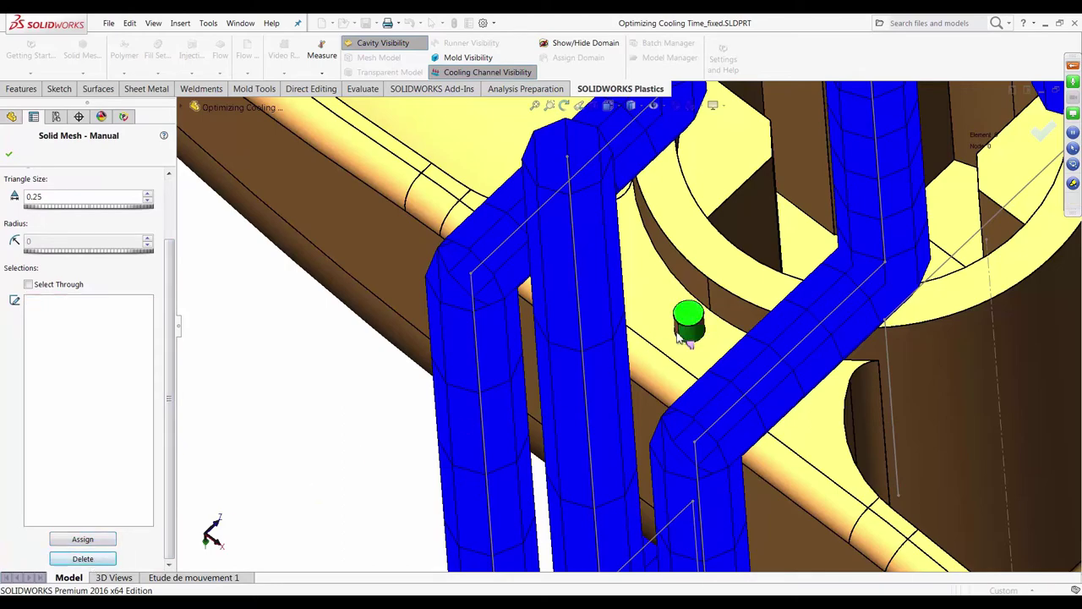
- Assign the 0.25 triangle size to the faces of both small pins beside the central boss, and accept the refinement
key("f")
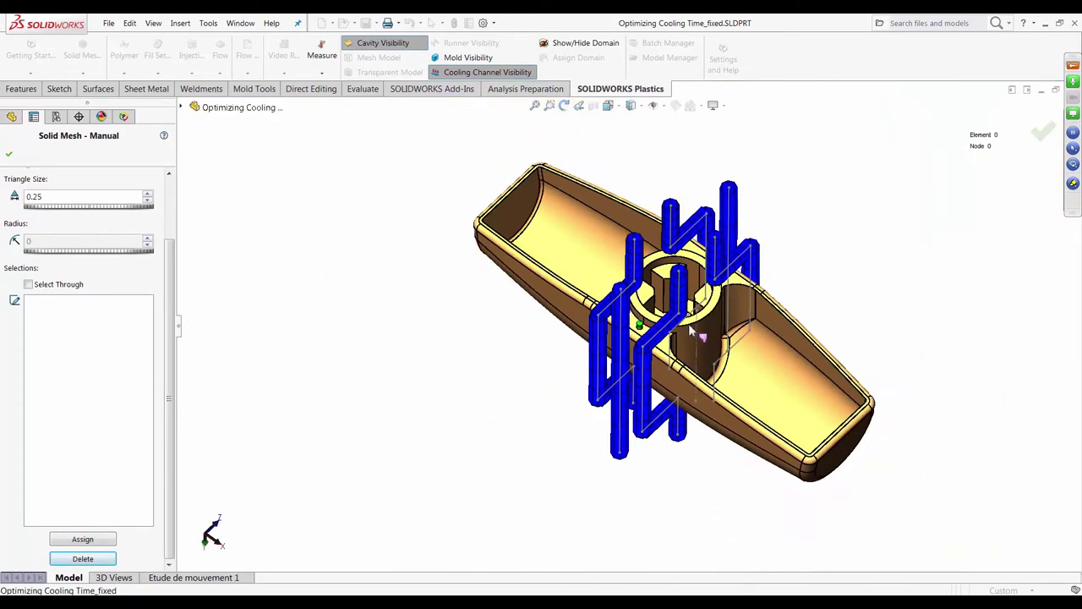
middle_click_drag(736, 245, 732, 279)
scroll(703, 296, "down", 6)
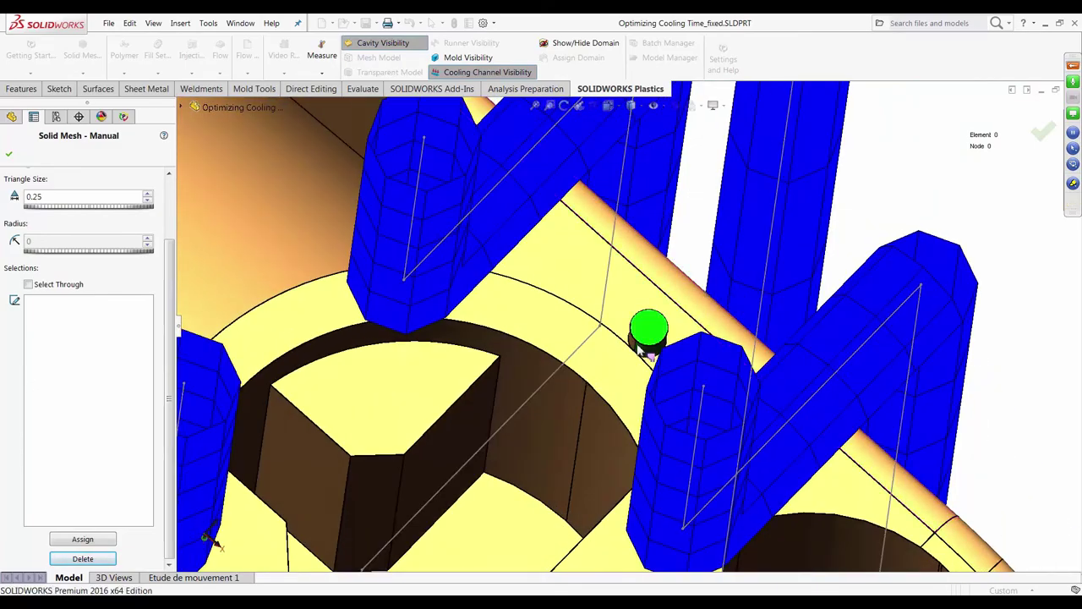
scroll(632, 359, "up", 10)
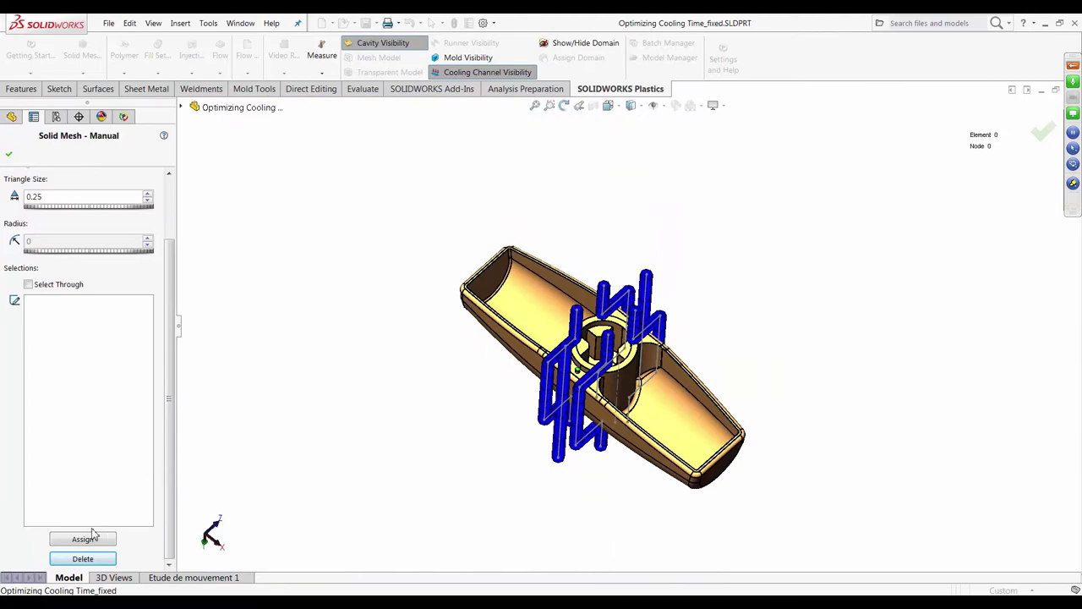
left_click(93, 536)
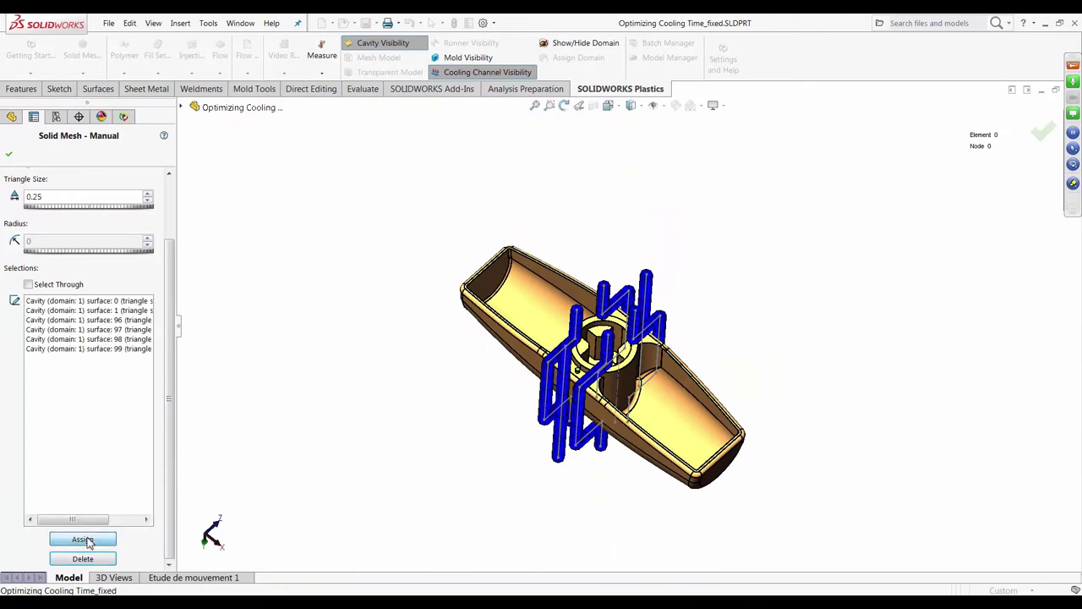
middle_click_drag(323, 372, 314, 363)
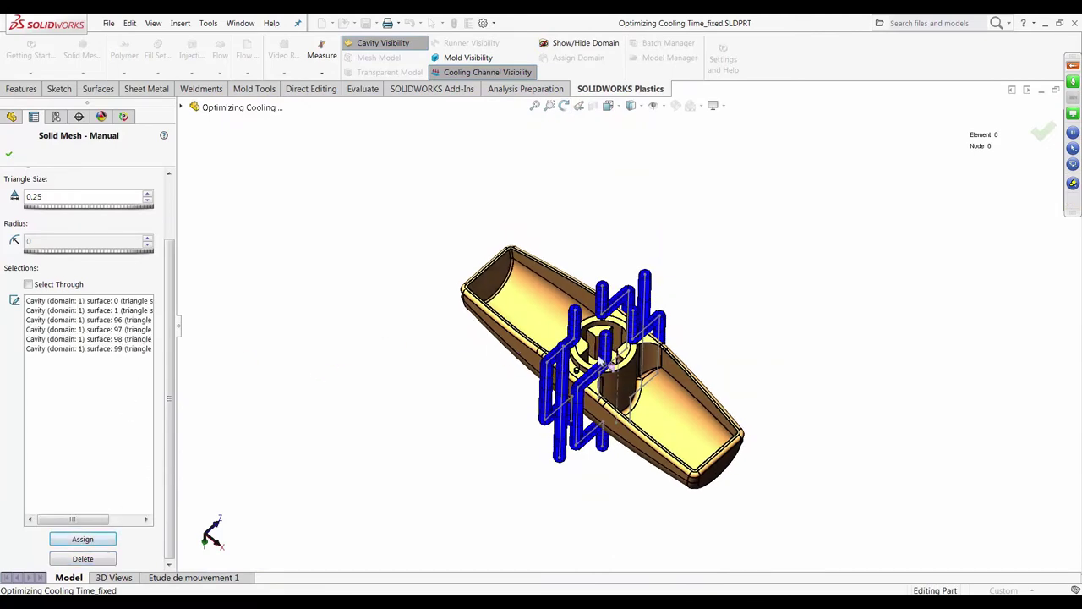
scroll(606, 365, "down", 6)
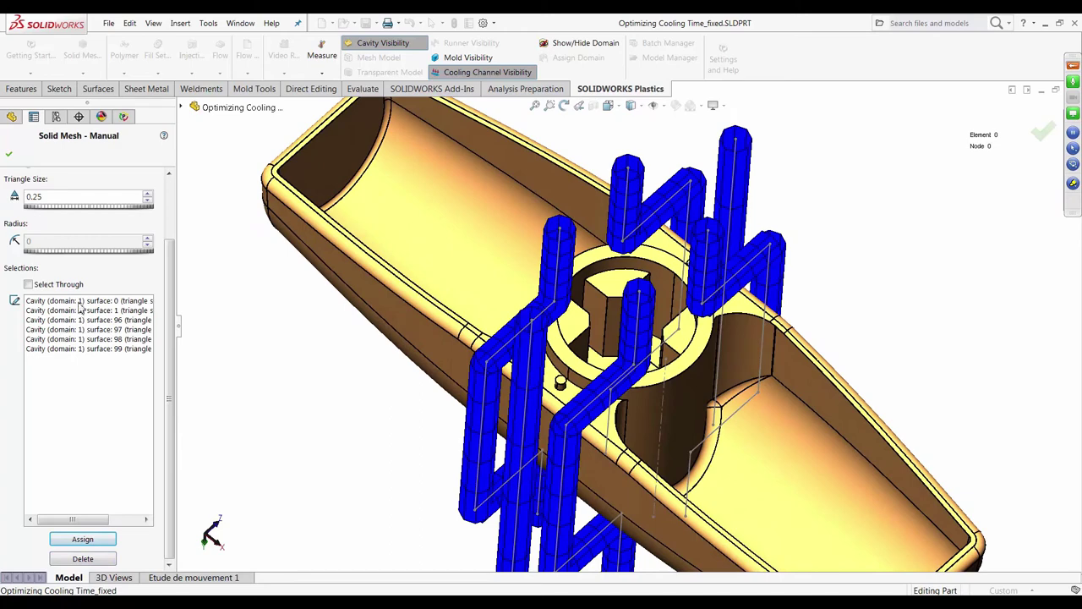
left_click(9, 157)
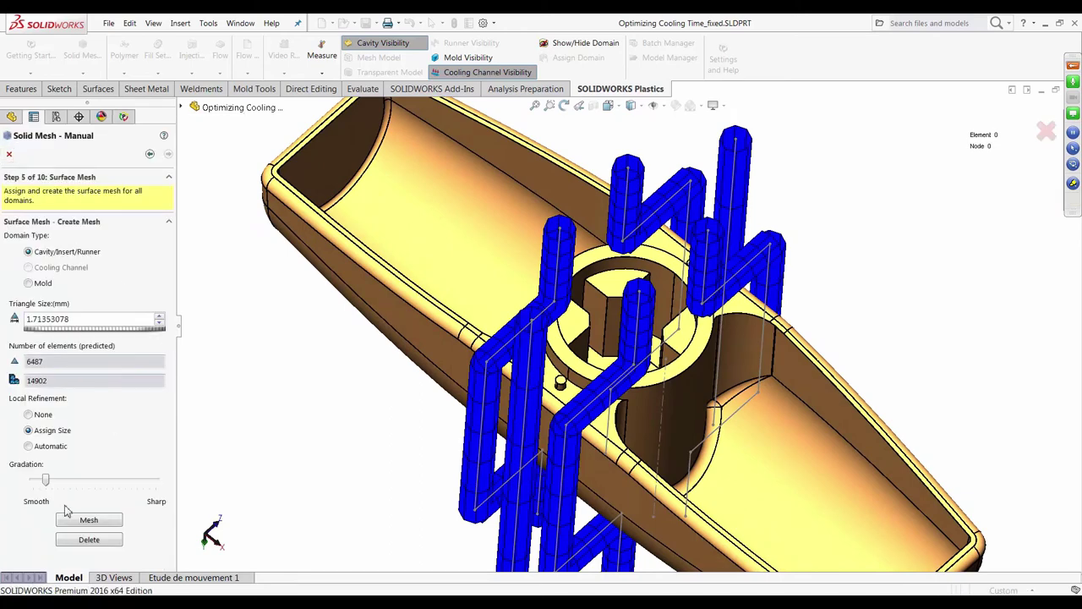
- Generate the cavity surface mesh with a 1 mm triangle size and the assigned pin refinement, and inspect it around the pin
double_click(91, 318)
type("1")
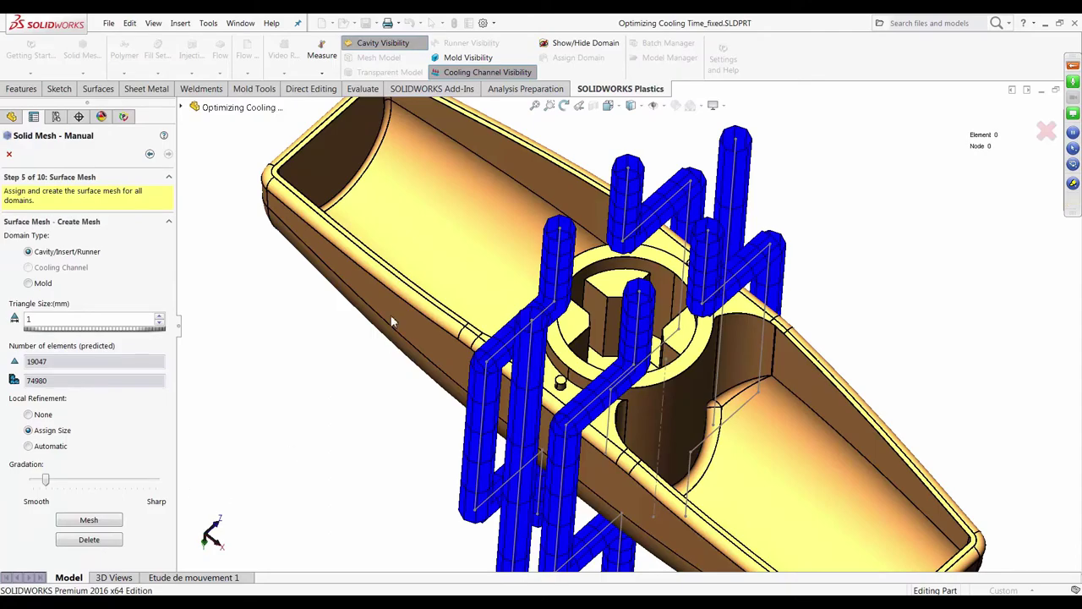
middle_click_drag(391, 321, 374, 319)
left_click(82, 524)
middle_click_drag(375, 430, 554, 376)
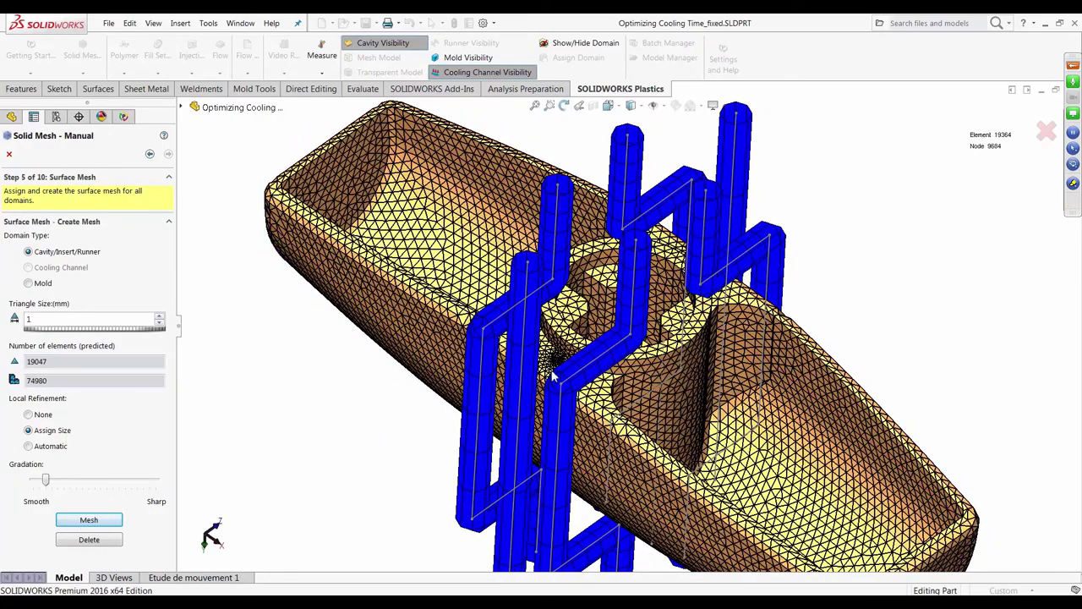
scroll(554, 377, "down", 3)
scroll(546, 368, "down", 6)
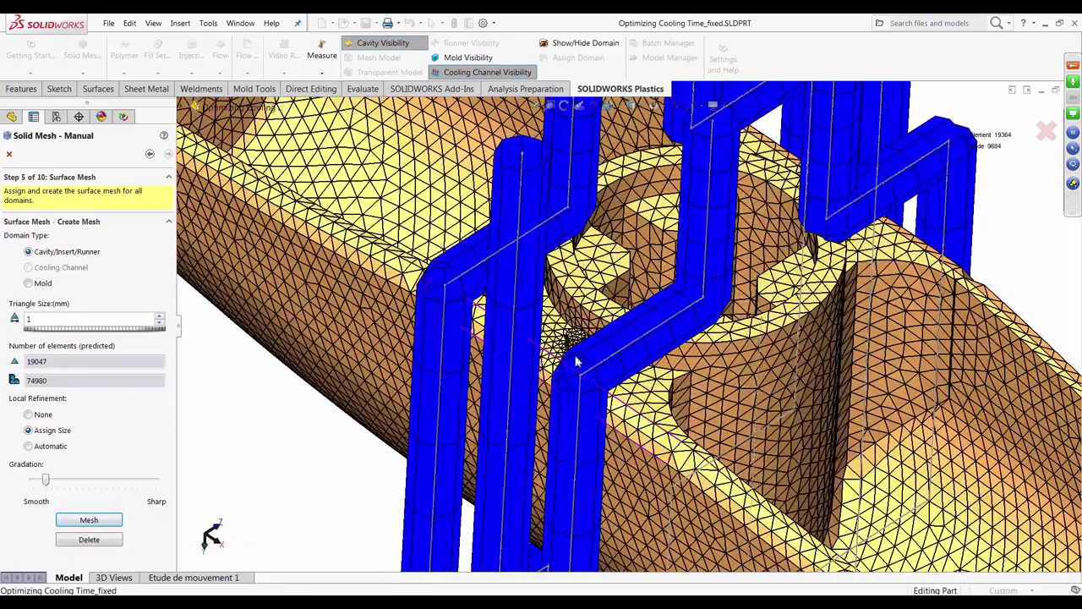
scroll(586, 359, "up", 10)
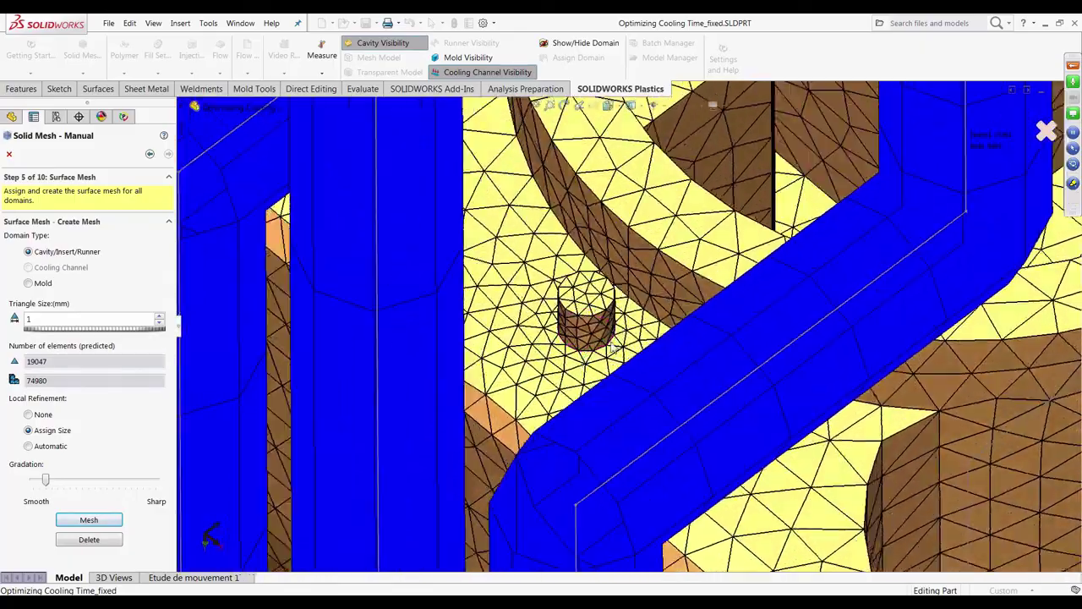
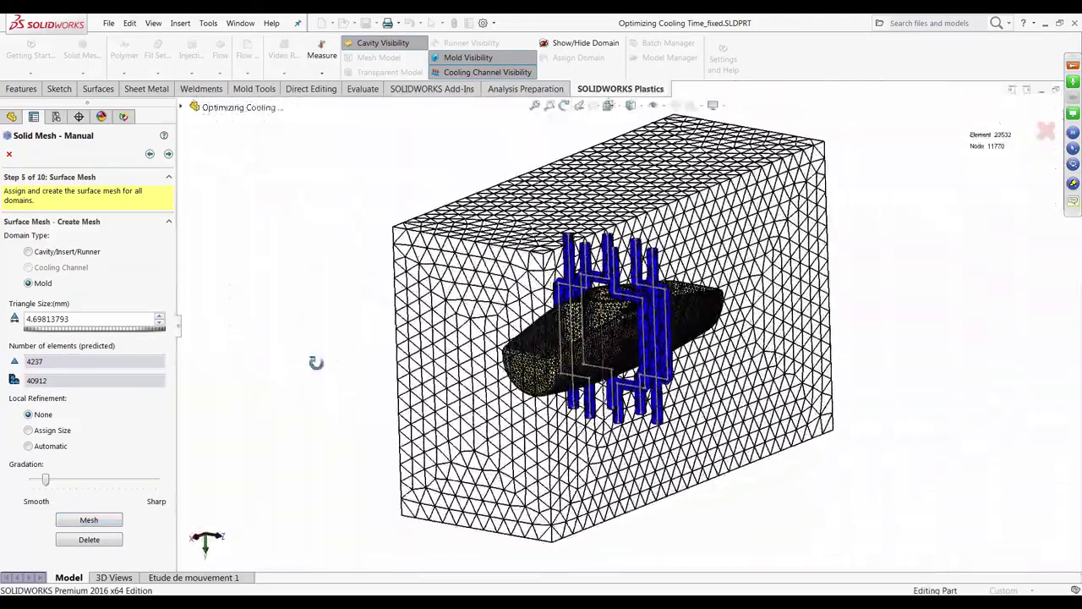
- Continue from the surface mesh stage to Mesh Editing with the cavity and mold surfaces meshed
left_click(169, 153)
middle_click_drag(362, 326, 345, 345)
left_click(10, 157)
middle_click_drag(553, 448, 477, 418)
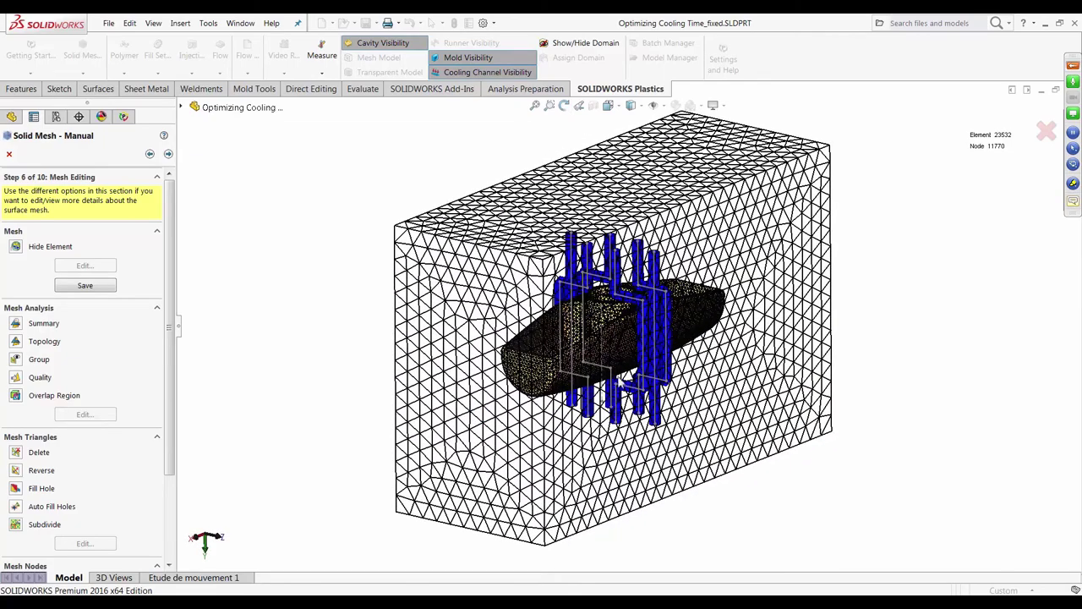
- Choose a tetrahedral solid mesh, then create the hybrid mesh for the cavity and the tetrahedral mesh for the mold
left_click(167, 155)
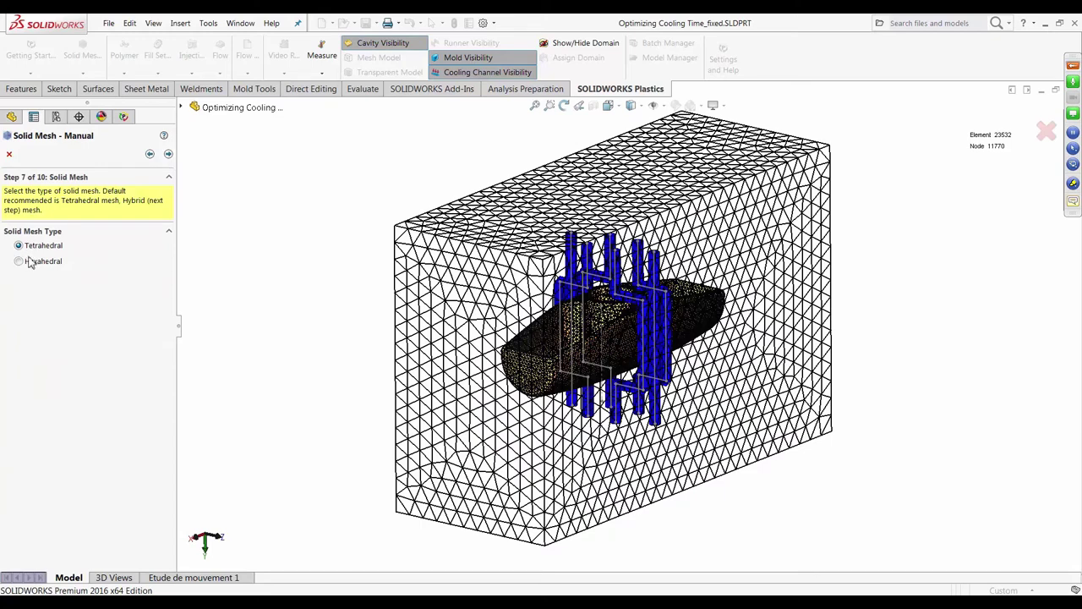
left_click(167, 154)
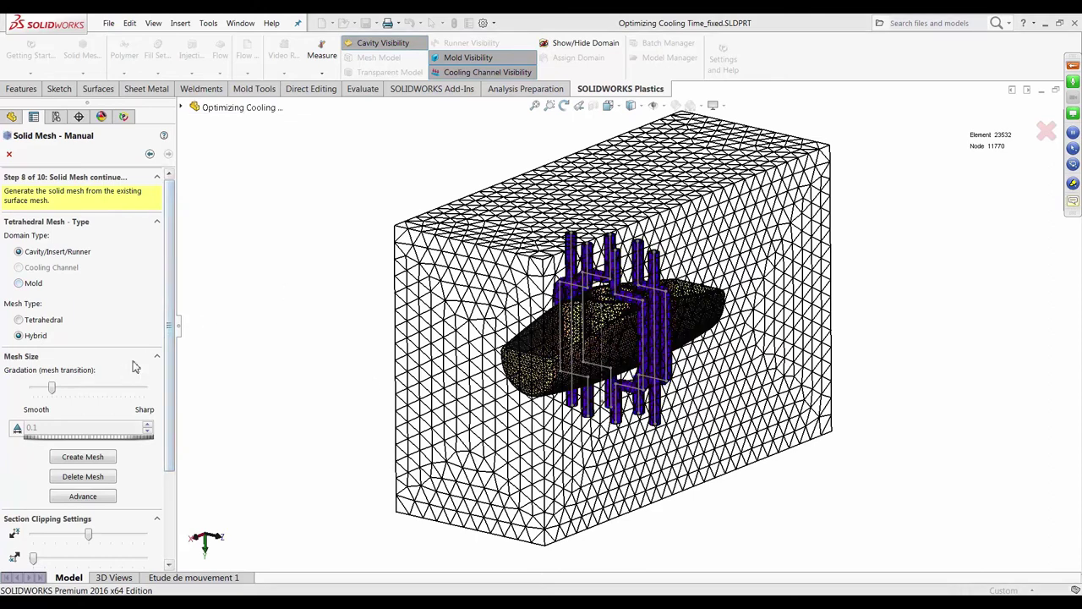
left_click(91, 459)
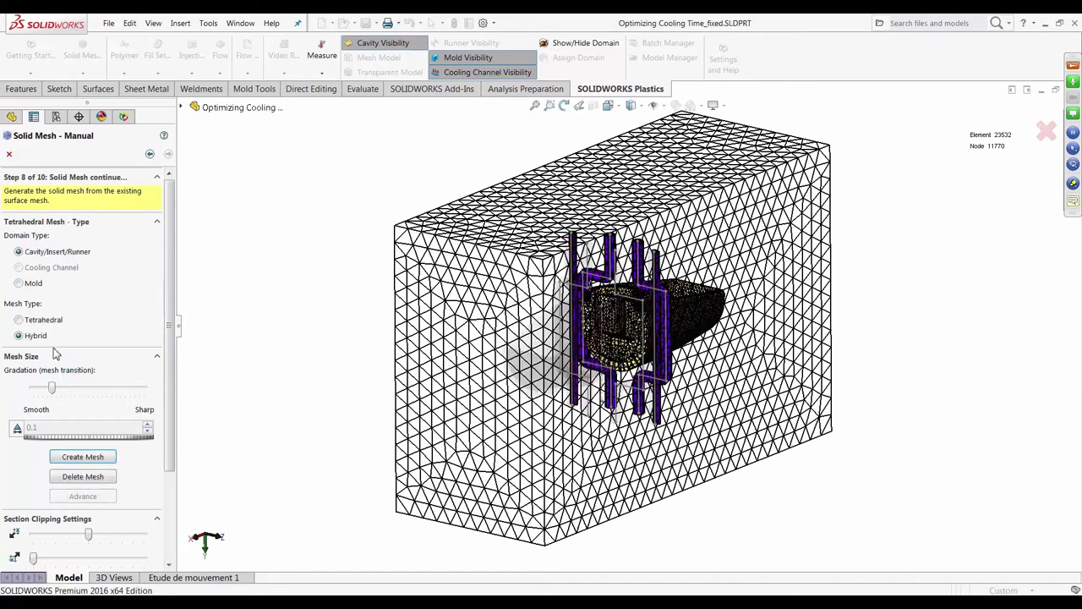
left_click(34, 283)
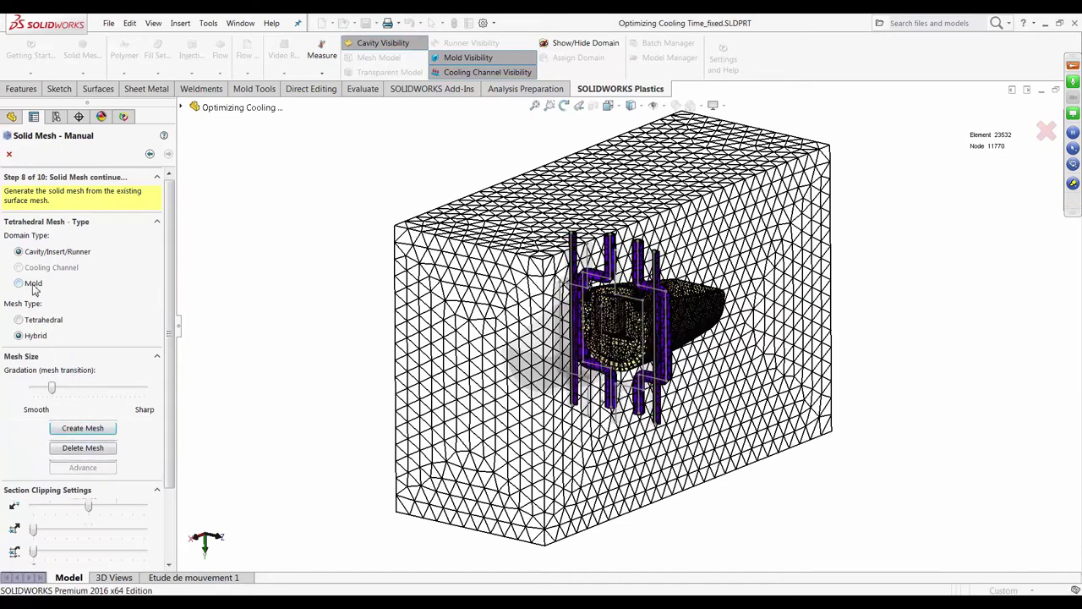
left_click(82, 428)
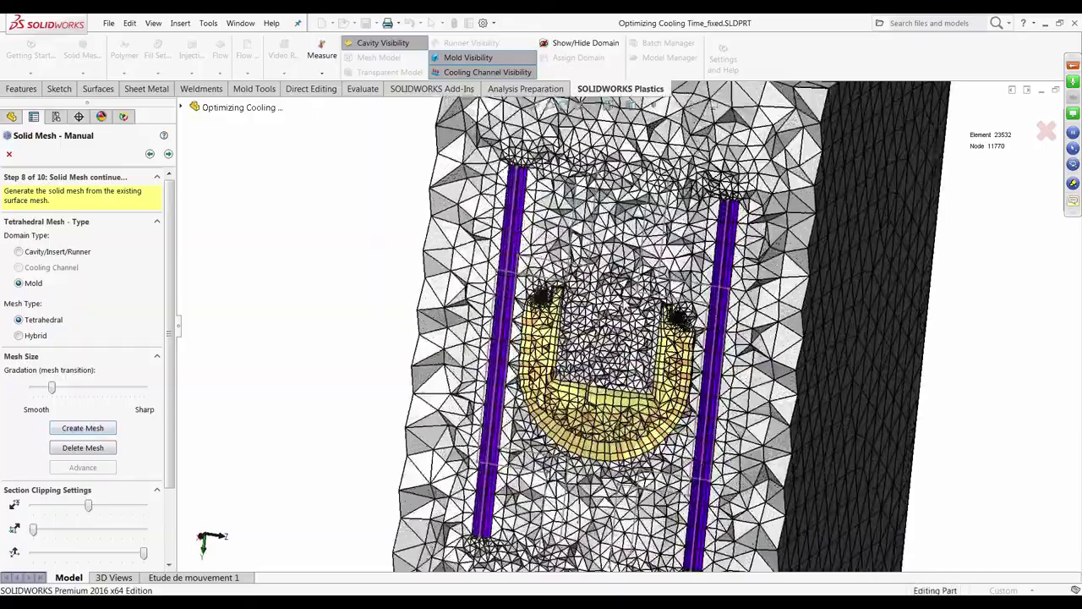
- Examine the clipped solid mesh around the refined pins, the cavity wall and the cooling channels
scroll(719, 354, "down", 5)
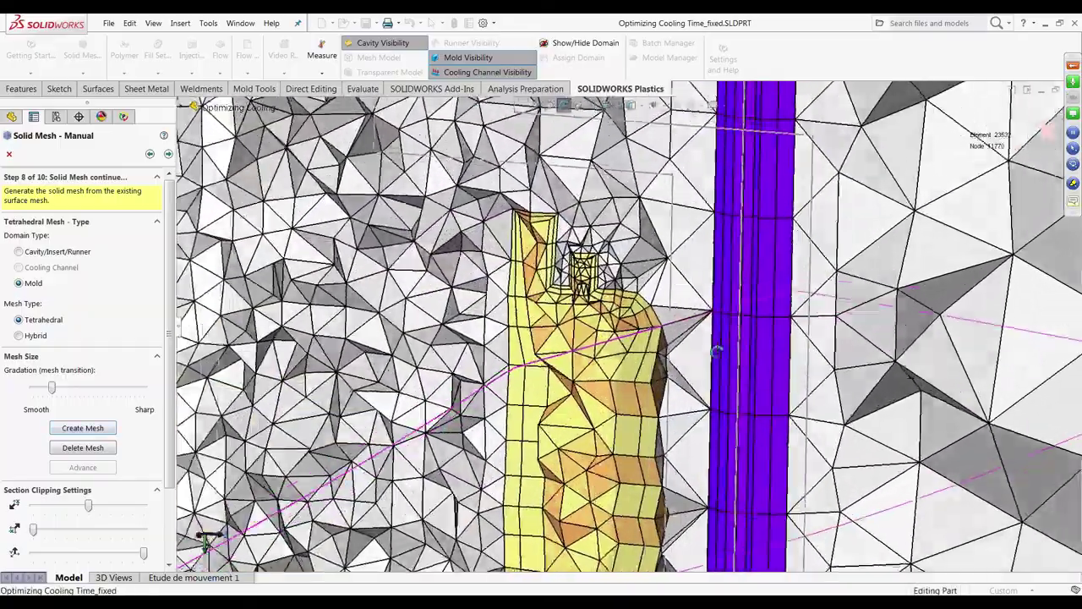
scroll(683, 254, "up", 5)
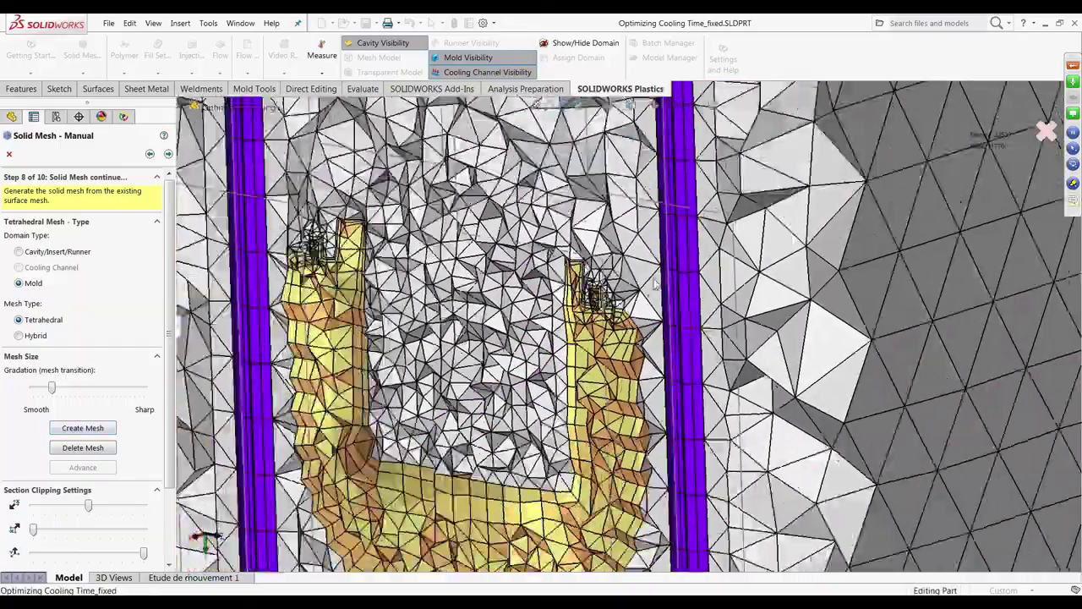
scroll(684, 254, "down", 5)
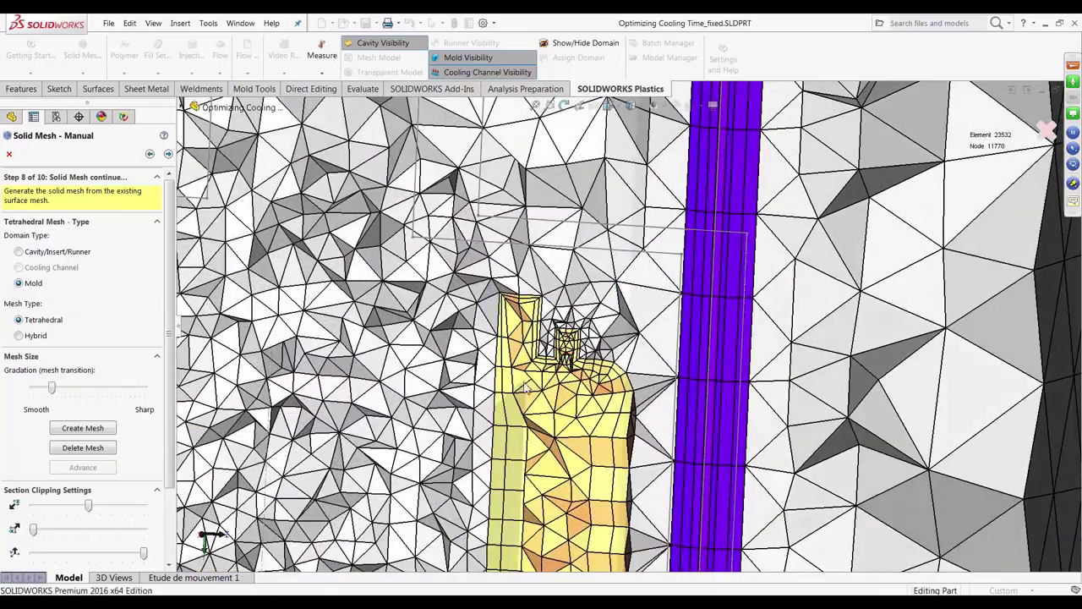
scroll(683, 254, "up", 6)
scroll(521, 495, "down", 2)
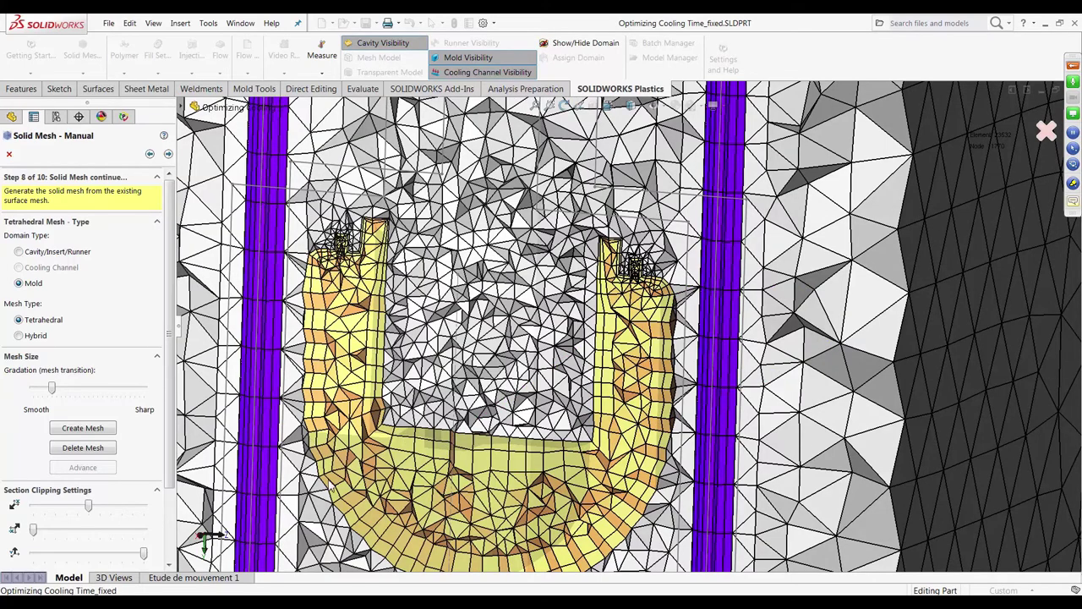
left_click(538, 106)
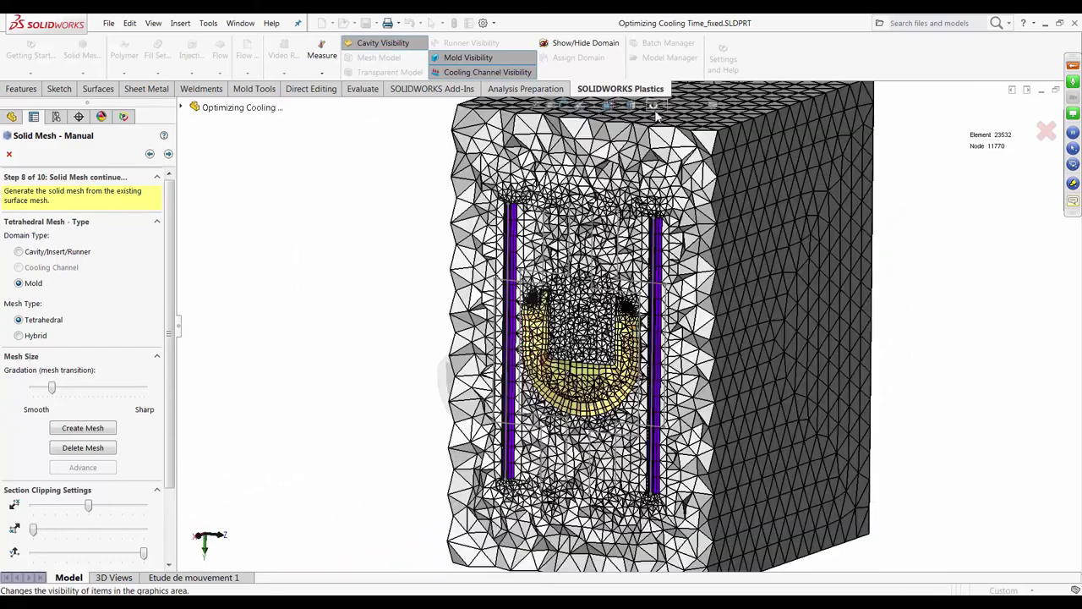
left_click(659, 107)
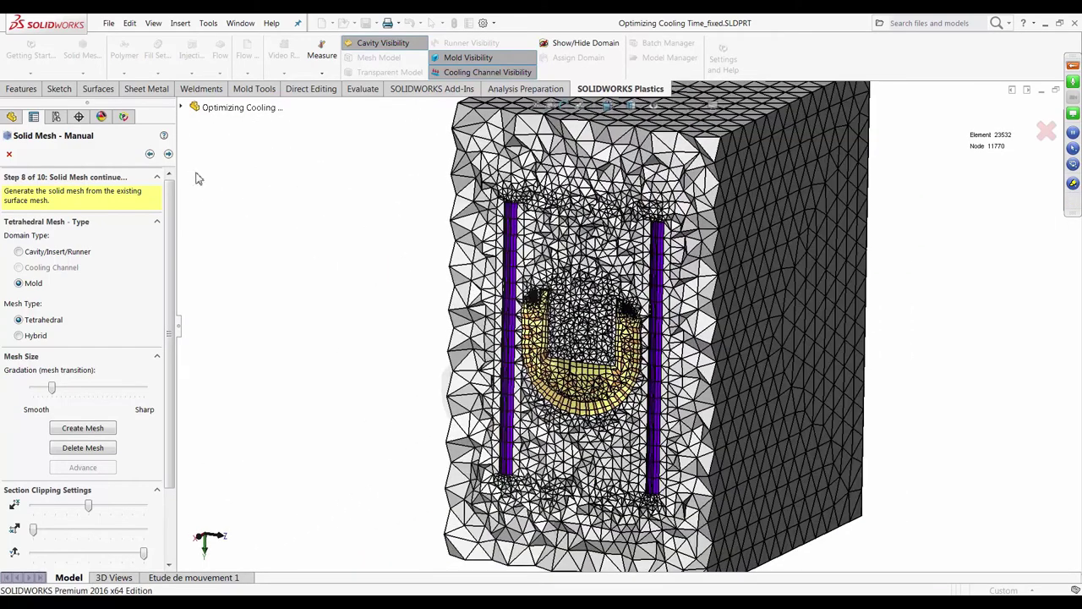
- Finish the manual solid mesh past the Section Clipping stage, and display the mesh model
left_click(168, 155)
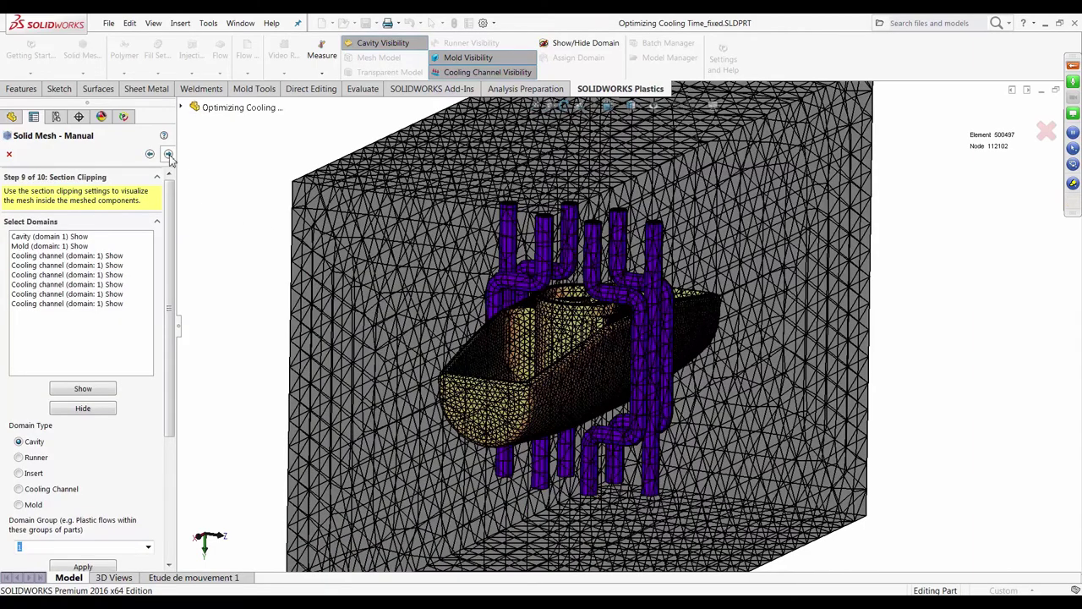
left_click(168, 155)
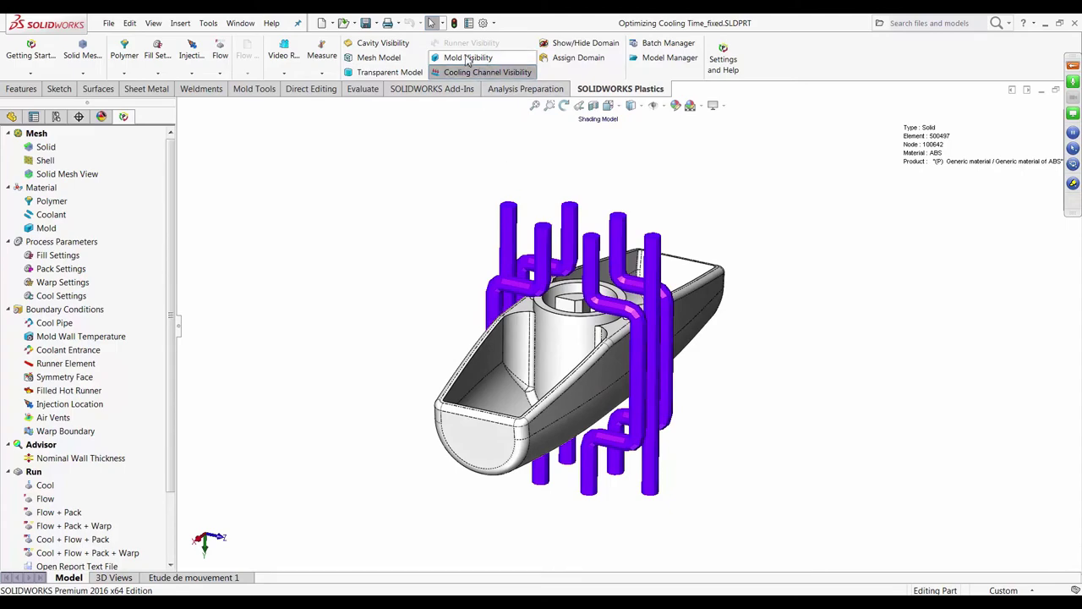
left_click(378, 57)
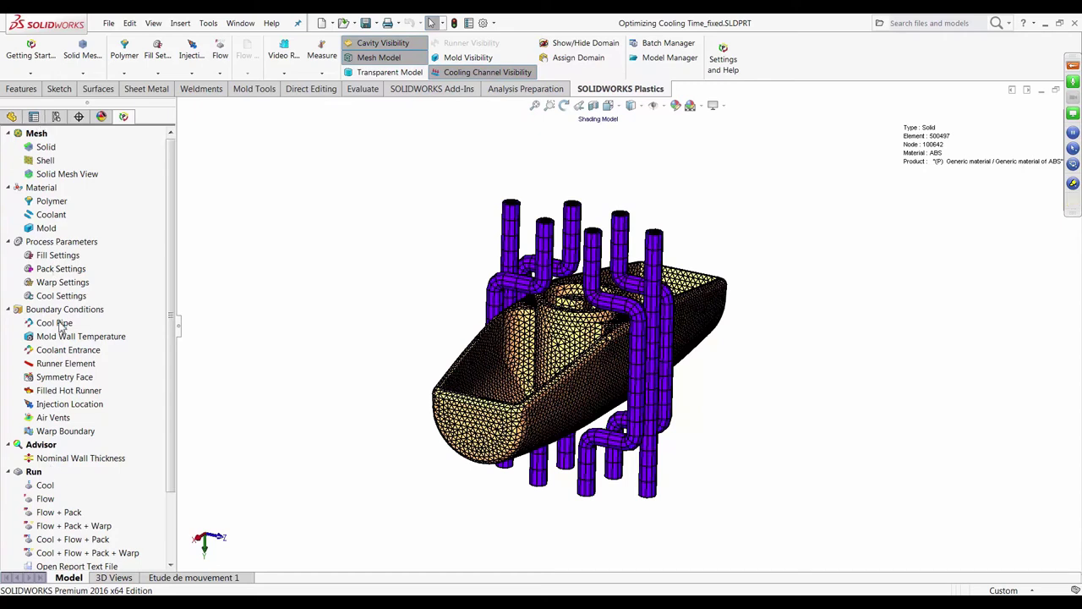
- Search the default polymer database for HDPE, and assign the generic HDPE material to Cavity (Part) 1
right_click(57, 205)
left_click(77, 213)
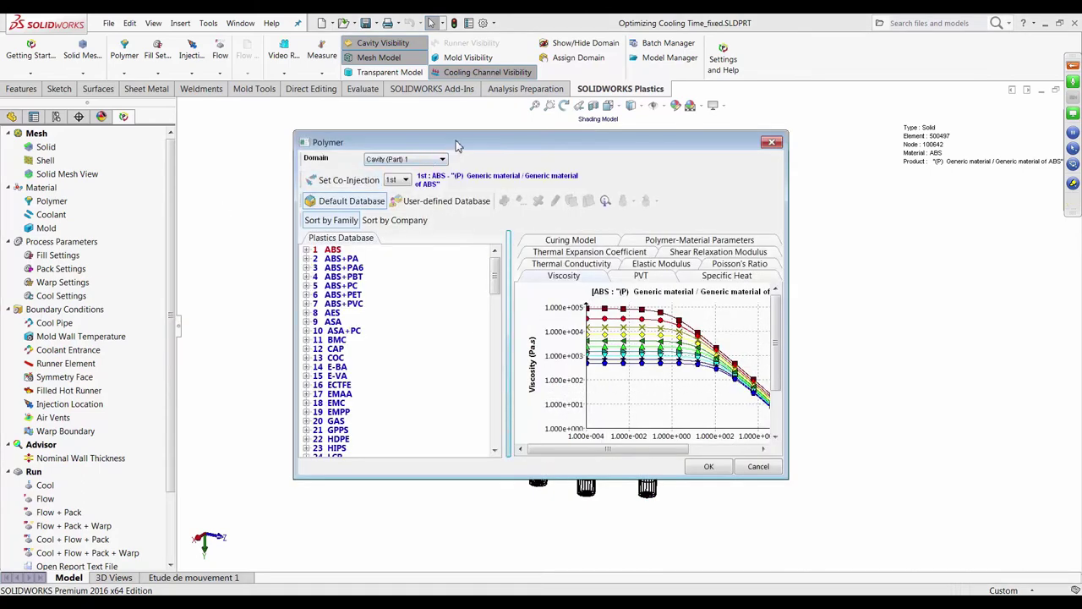
left_click_drag(457, 145, 423, 139)
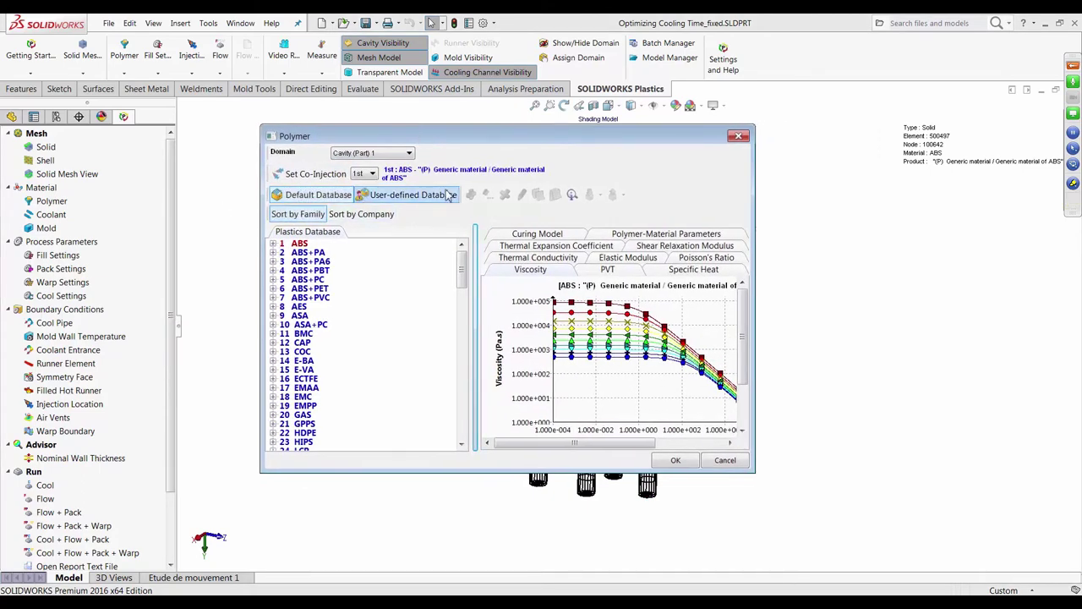
left_click(572, 196)
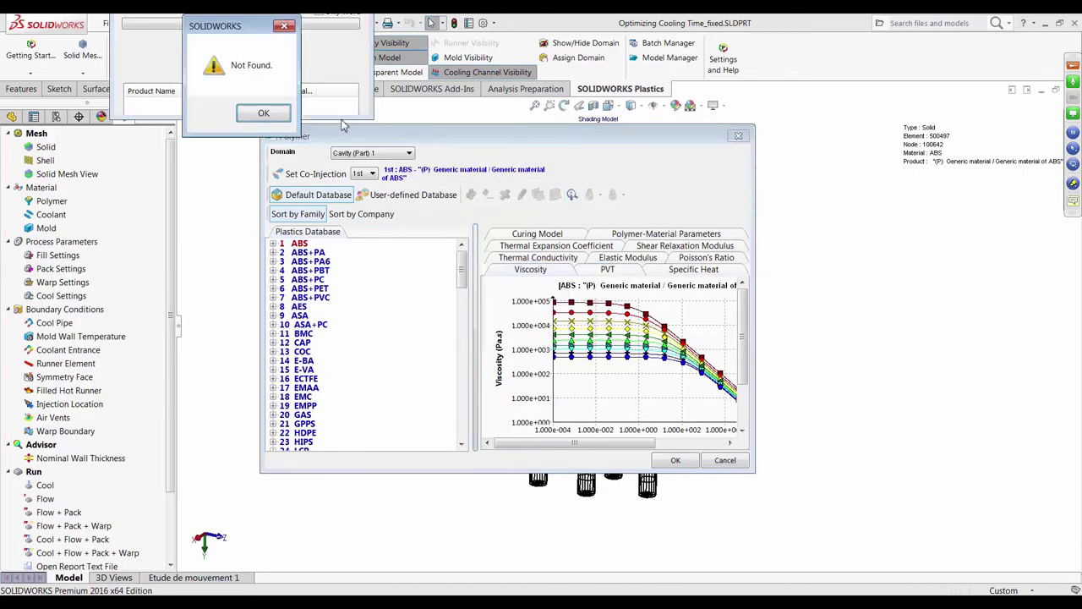
left_click(284, 115)
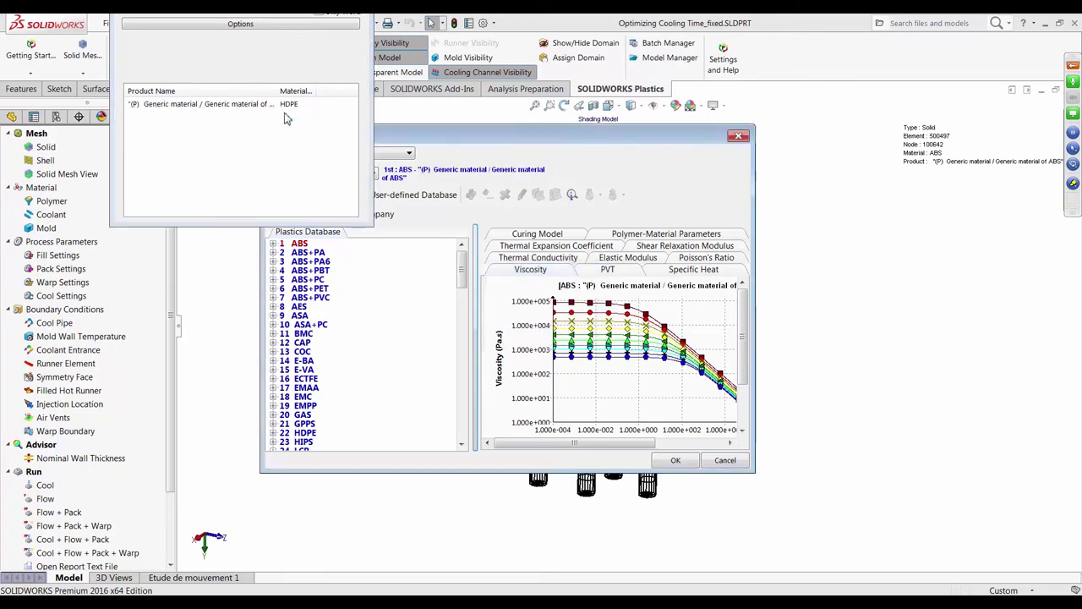
double_click(268, 105)
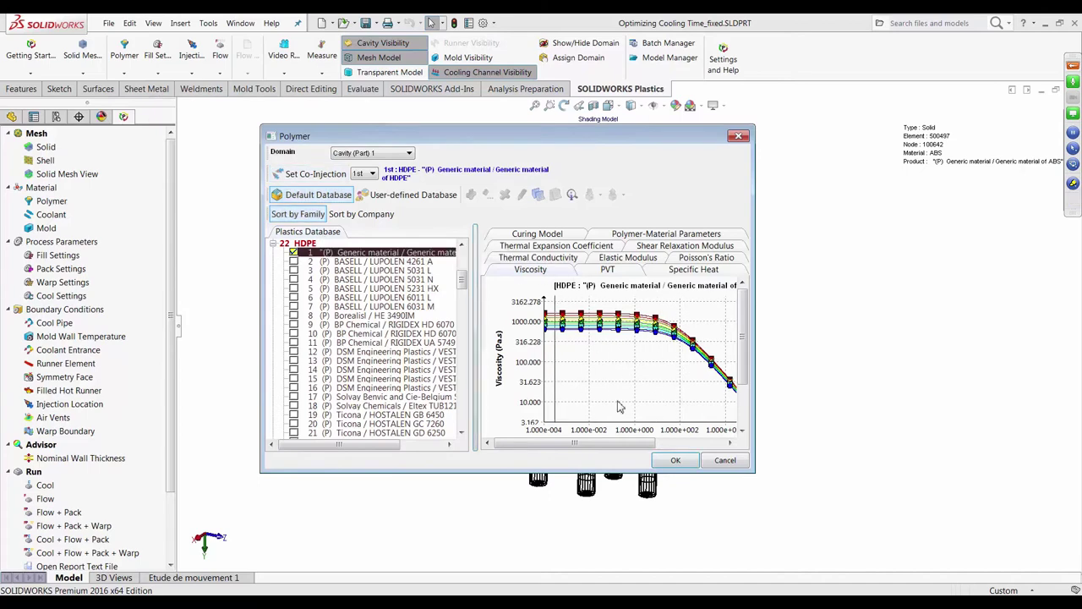
left_click(670, 464)
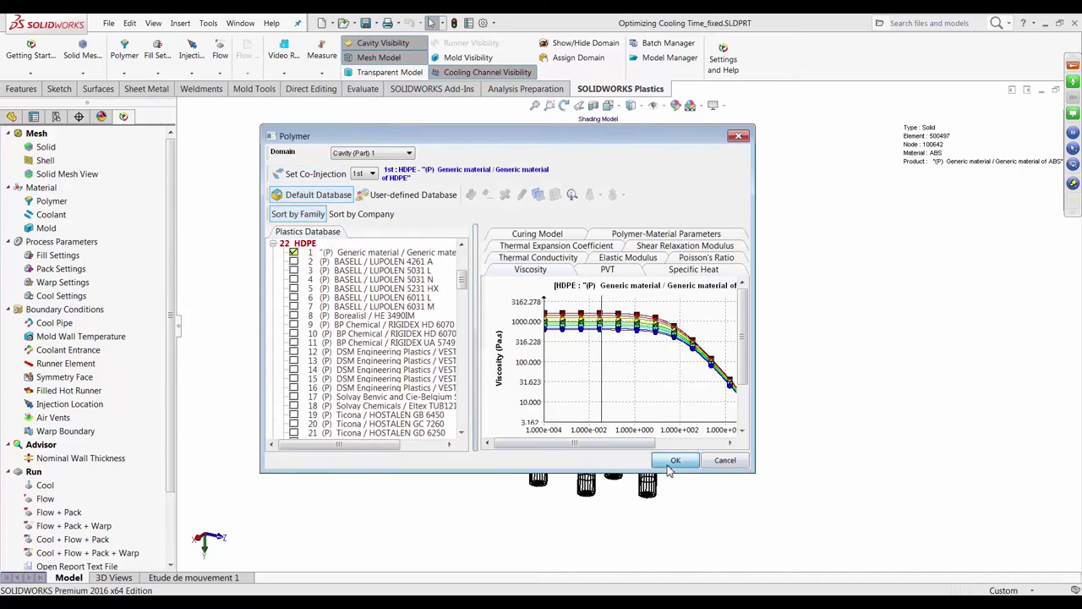
- Check the default coolant database, and confirm Water as the coolant for Cooling Channel 1
double_click(53, 216)
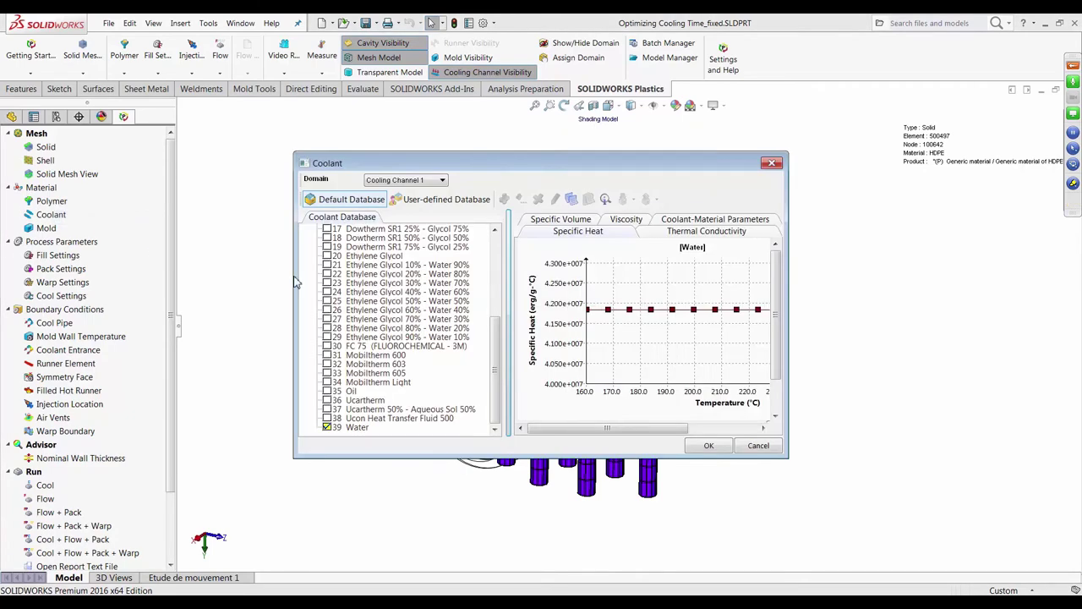
scroll(497, 339, "up", 4)
scroll(497, 339, "down", 4)
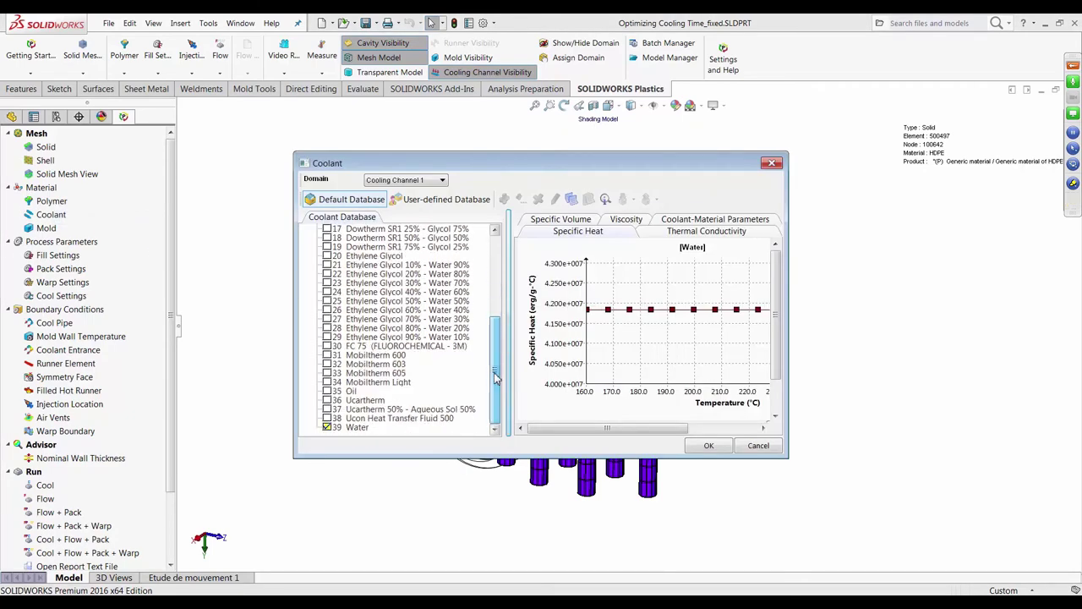
left_click(708, 446)
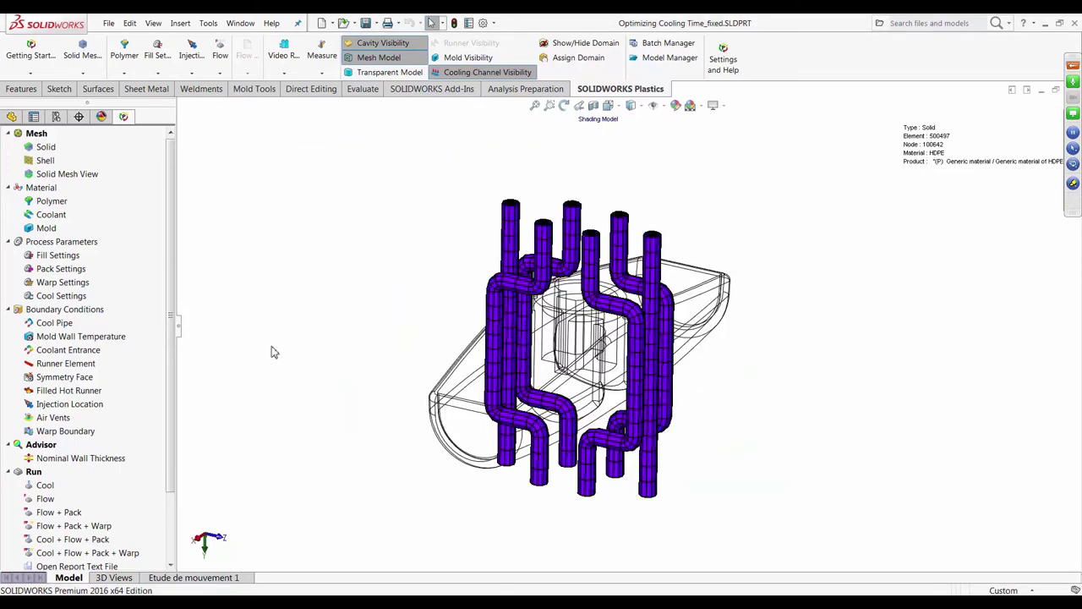
- Confirm Steel - 420SS from the default database as the material of Mold 1
double_click(47, 227)
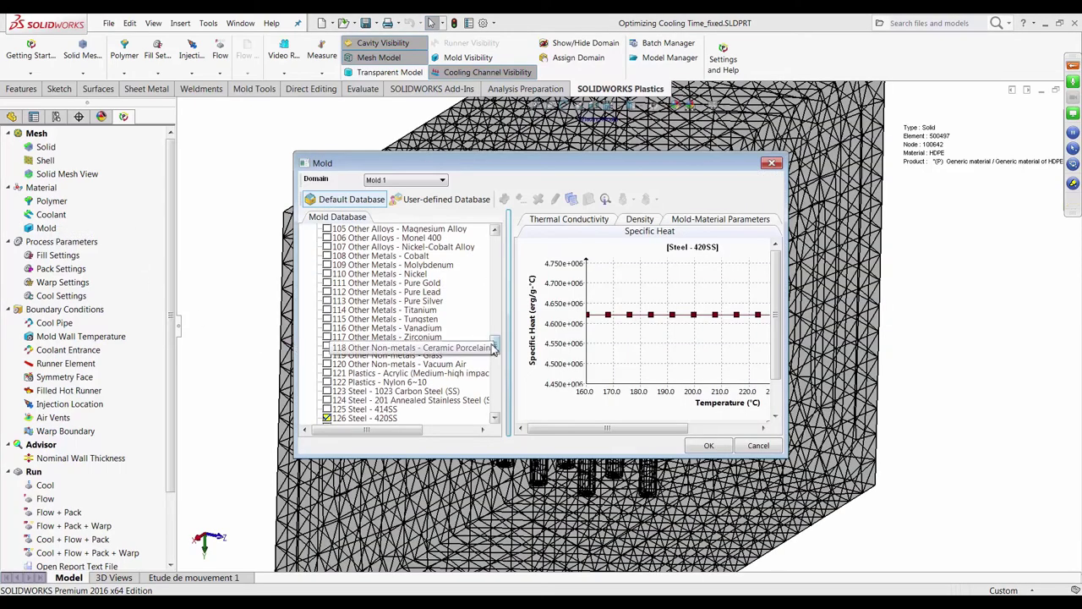
left_click_drag(497, 350, 497, 358)
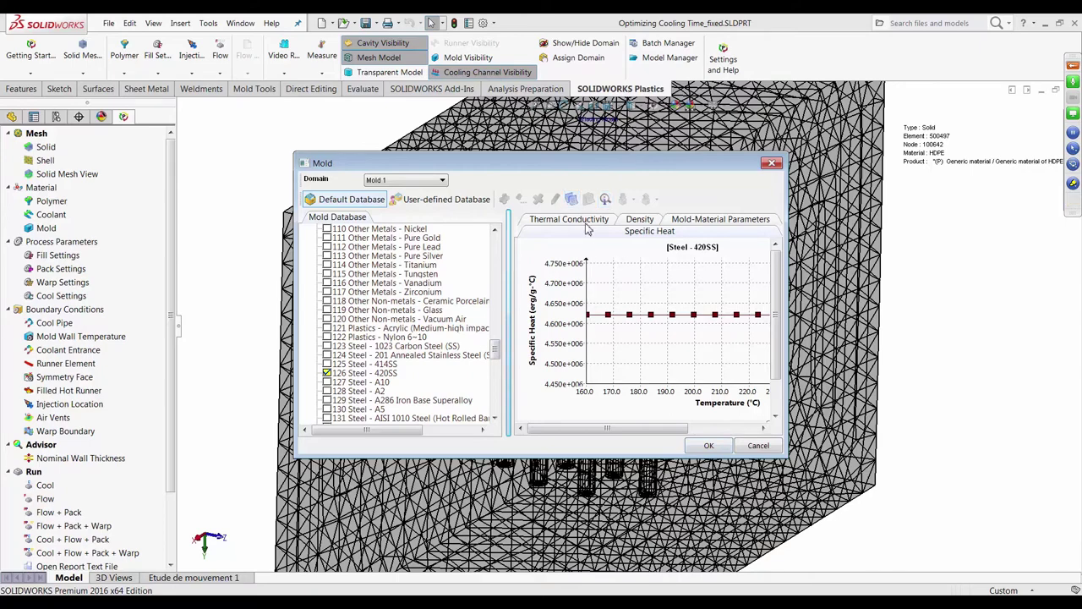
left_click(709, 447)
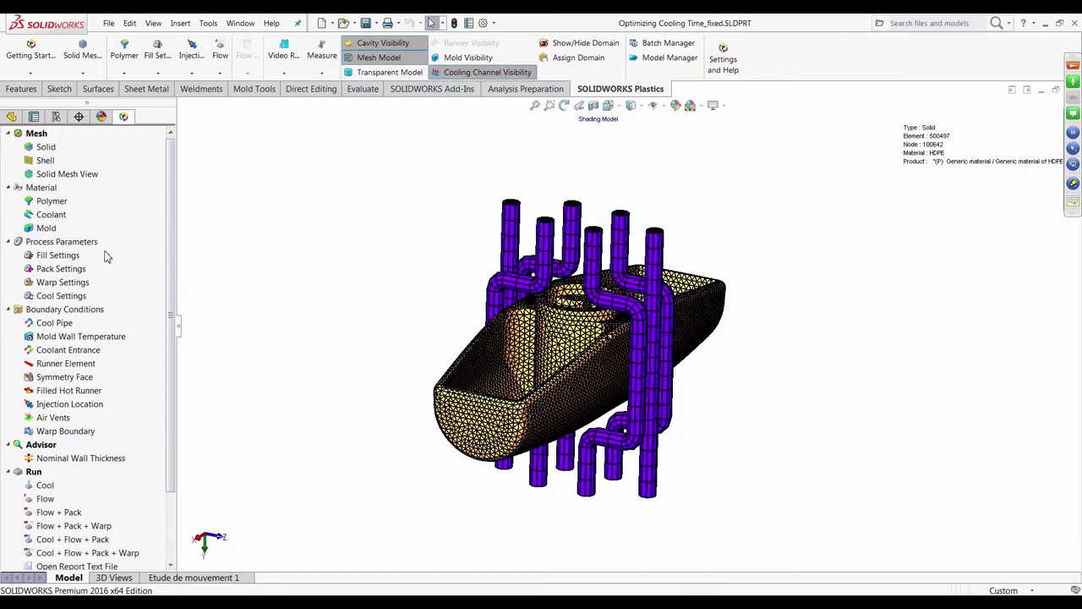
- Accept the fill settings with a 210 °C melt temperature, 40 °C mold temperature, 100 MPa pressure limit and automatic filling time
right_click(56, 257)
left_click(100, 265)
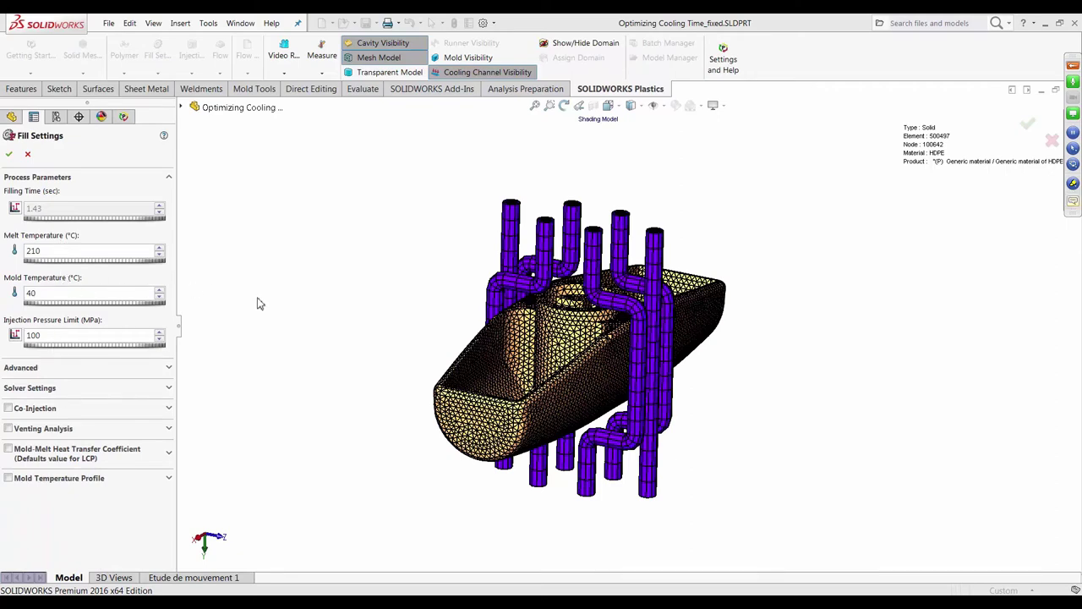
middle_click_drag(431, 360, 425, 364)
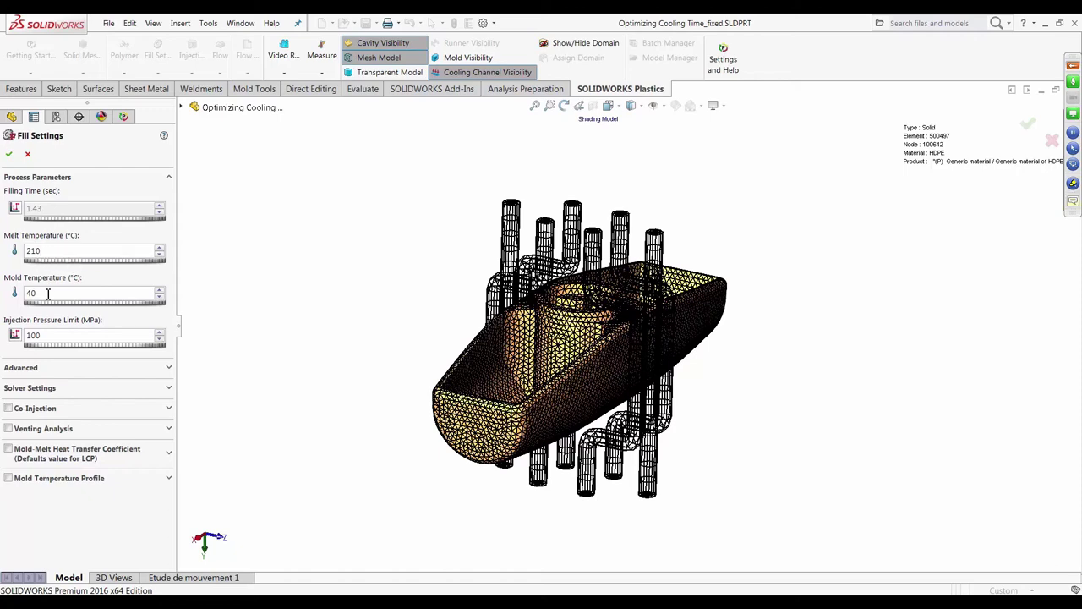
left_click(9, 154)
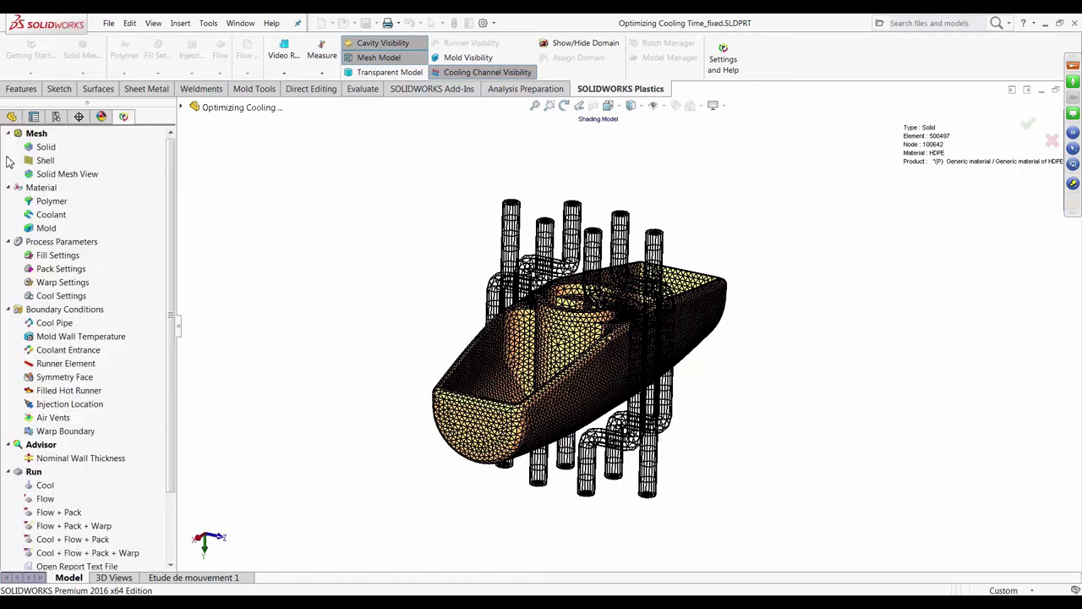
- Review the five-section relative packing pressure profile from 80% to 40%, and accept the pack settings with residual stress calculation enabled
double_click(72, 269)
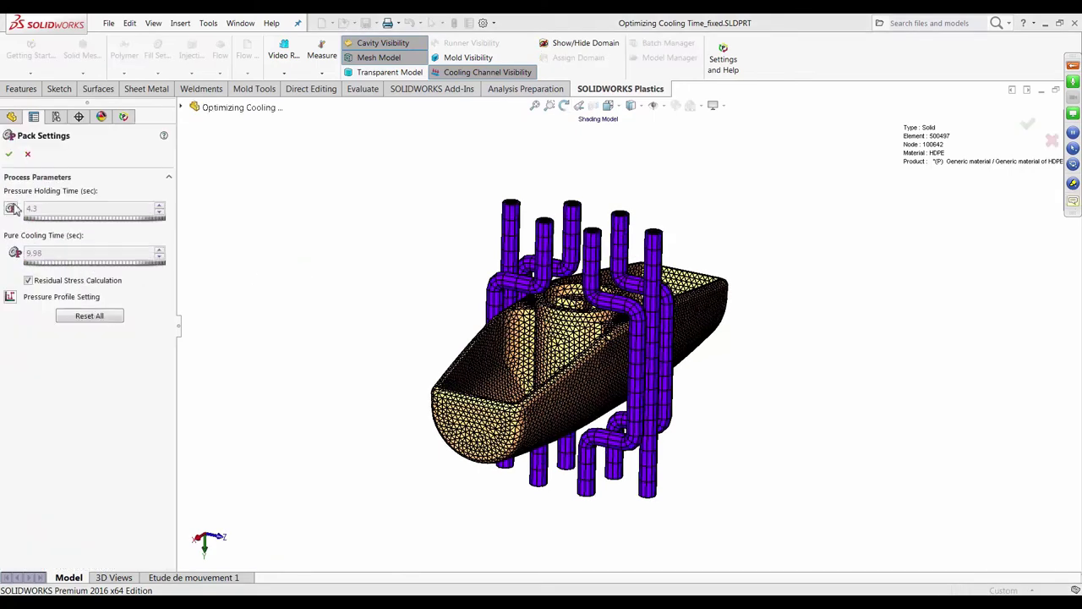
left_click(10, 297)
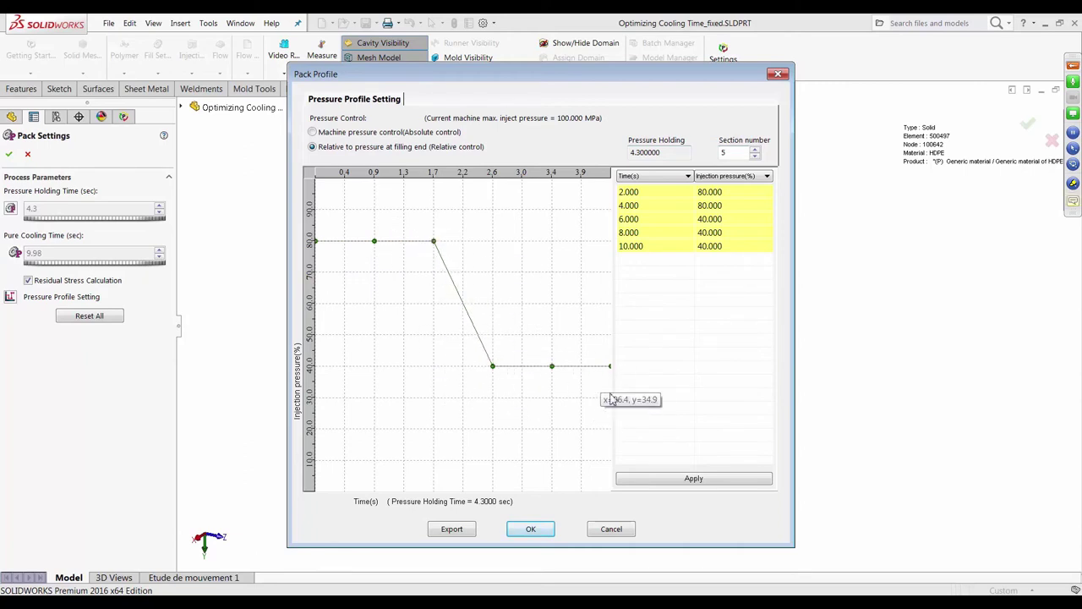
left_click(533, 529)
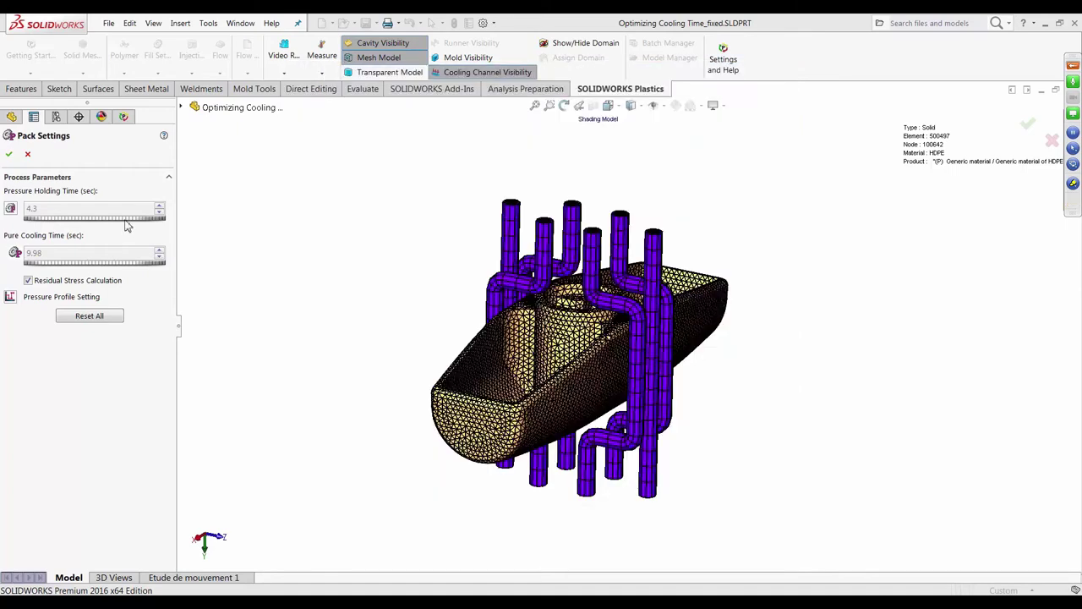
left_click(9, 157)
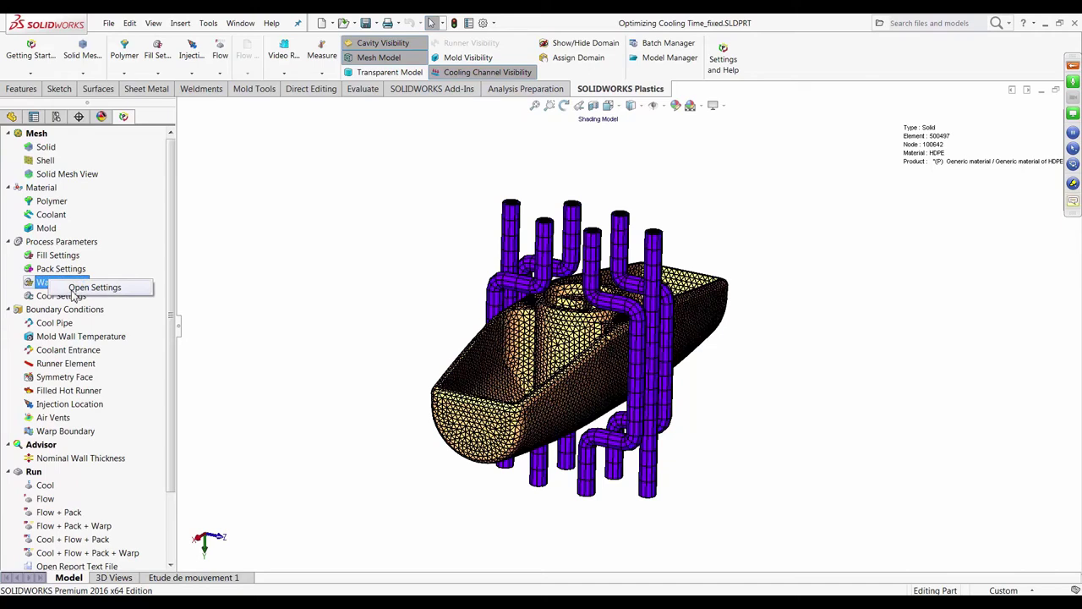
- Accept the warp settings with a 30 °C ambient temperature and +Z gravity direction
double_click(51, 283)
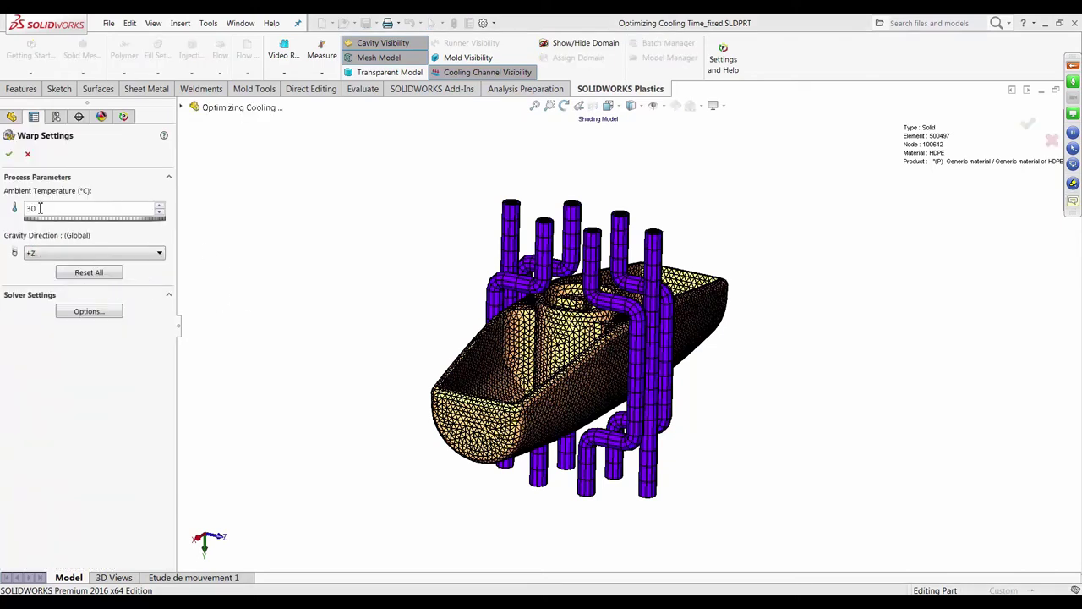
middle_click_drag(419, 306, 417, 301)
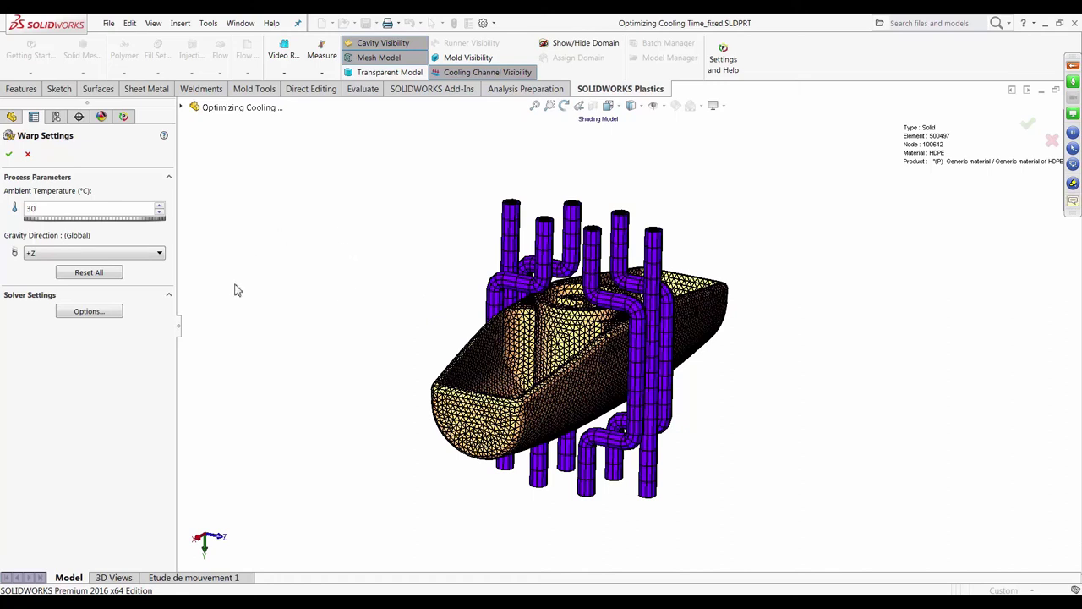
left_click(8, 154)
- Keep Eject Temperature control at 110 °C, and accept the cool settings with 25 °C minimum coolant temperature, 150 cc/s flow rate and 5 s mold open time
right_click(71, 298)
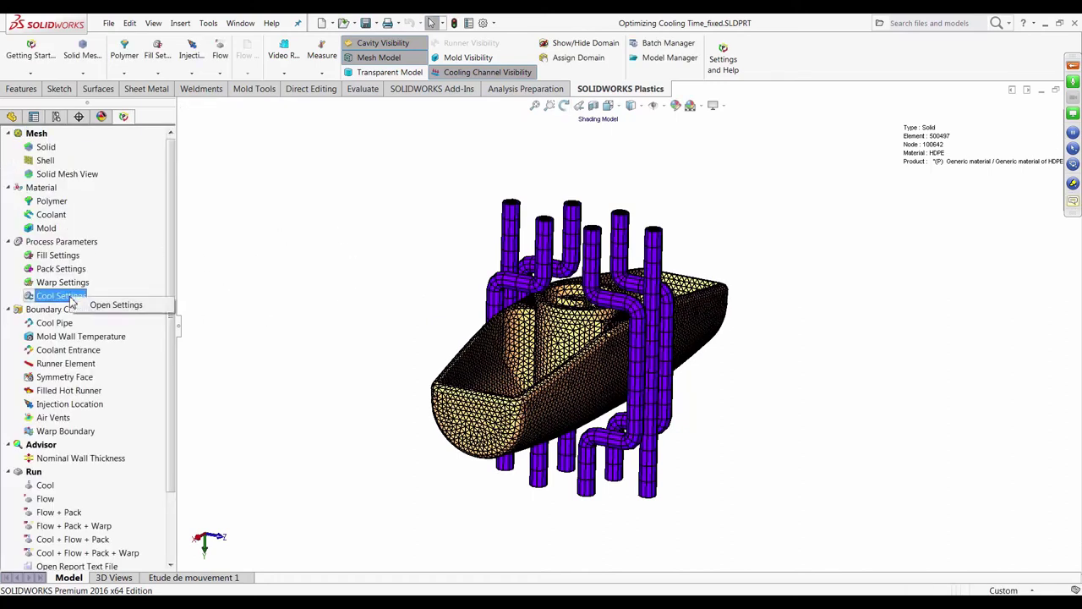
left_click(110, 305)
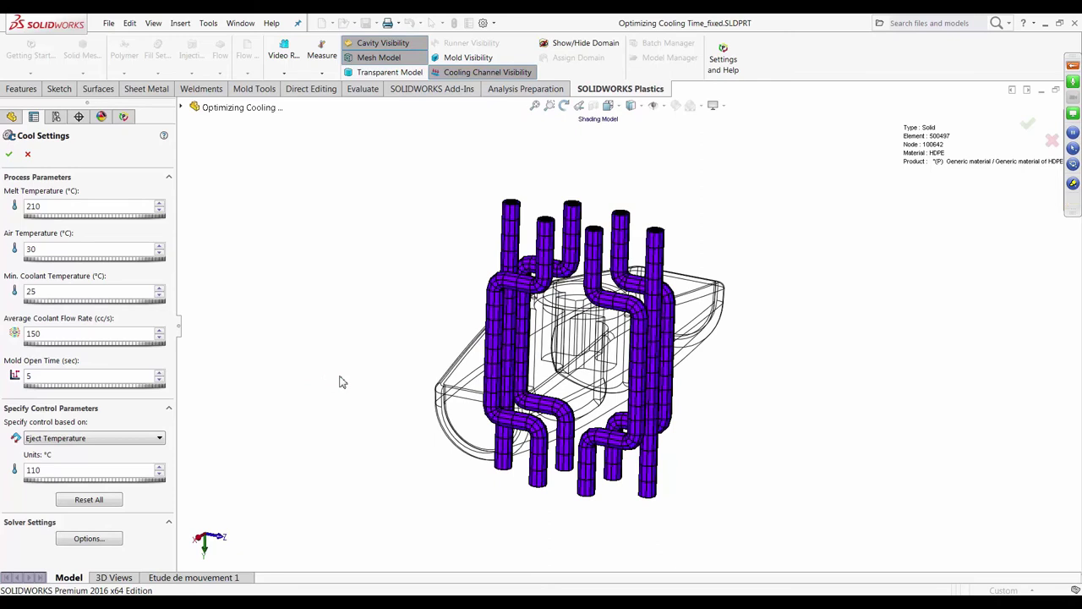
middle_click_drag(339, 382, 368, 380)
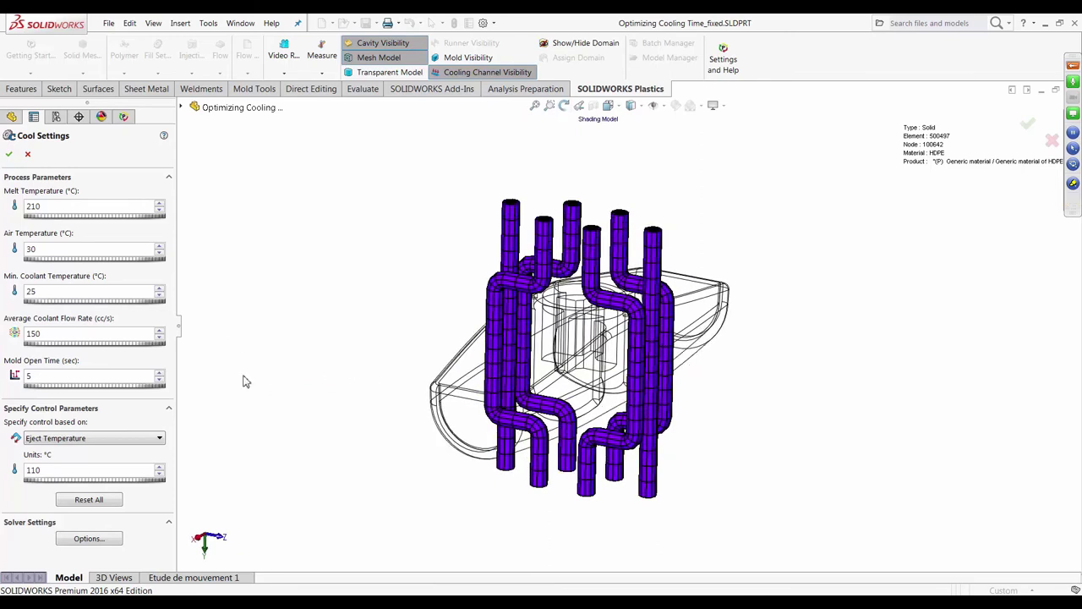
left_click_drag(180, 407, 187, 408)
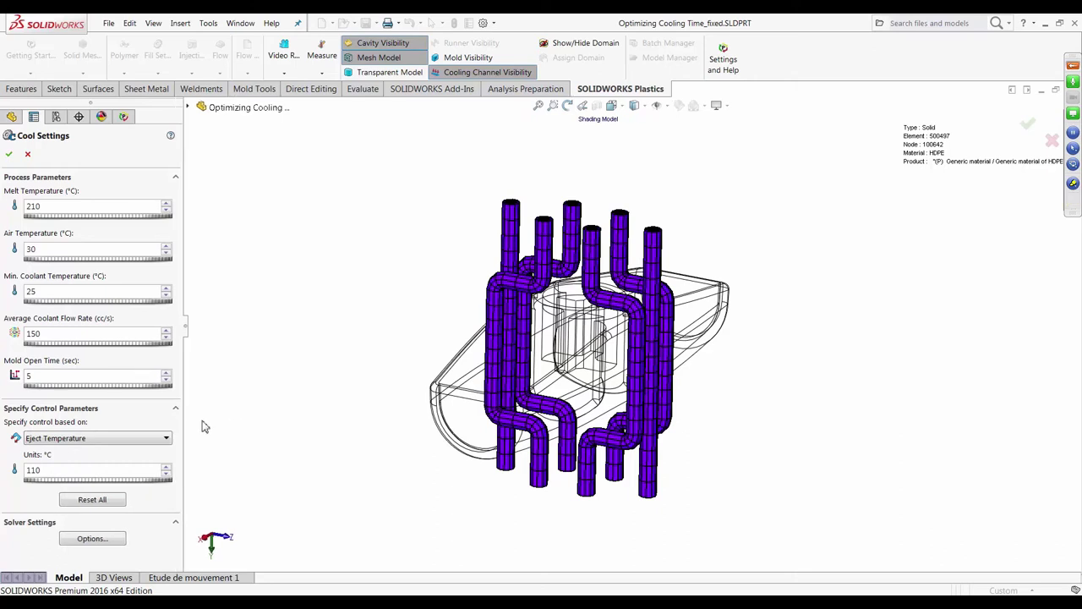
left_click(102, 438)
left_click(102, 438)
left_click(102, 438)
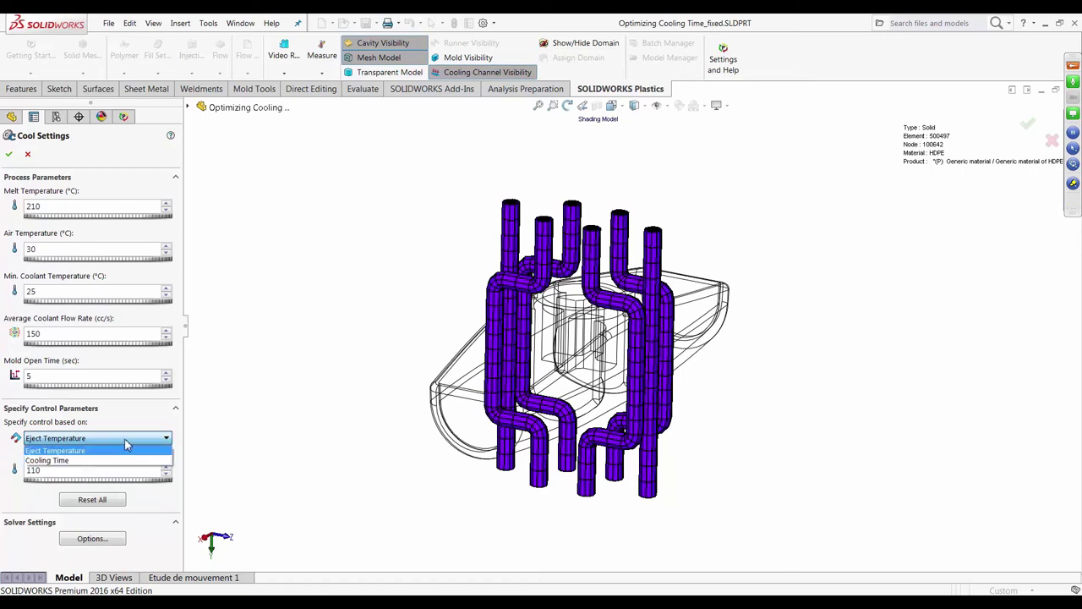
left_click(121, 448)
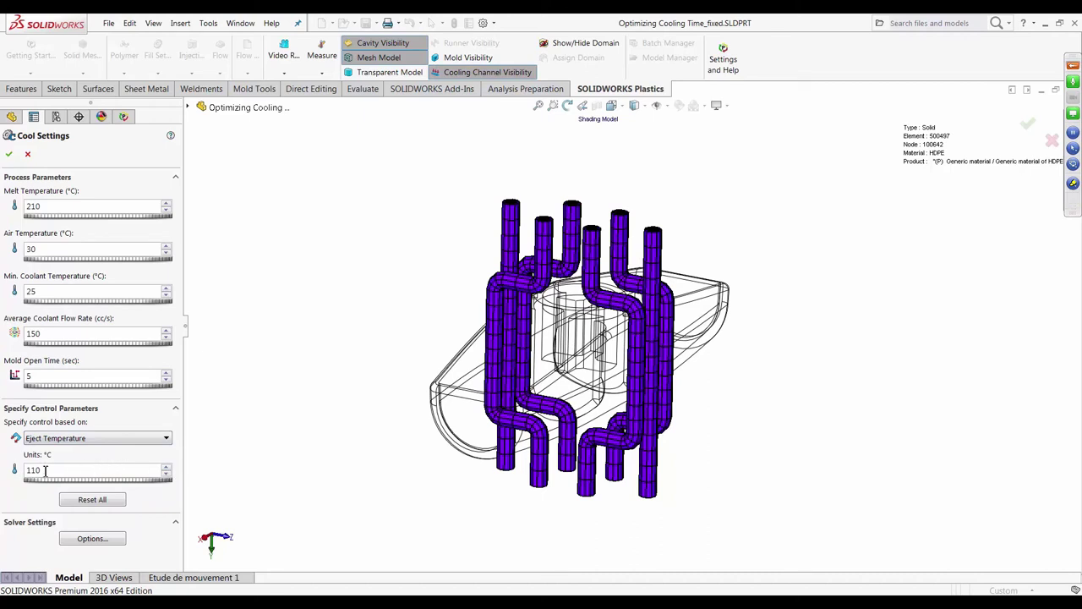
left_click(9, 154)
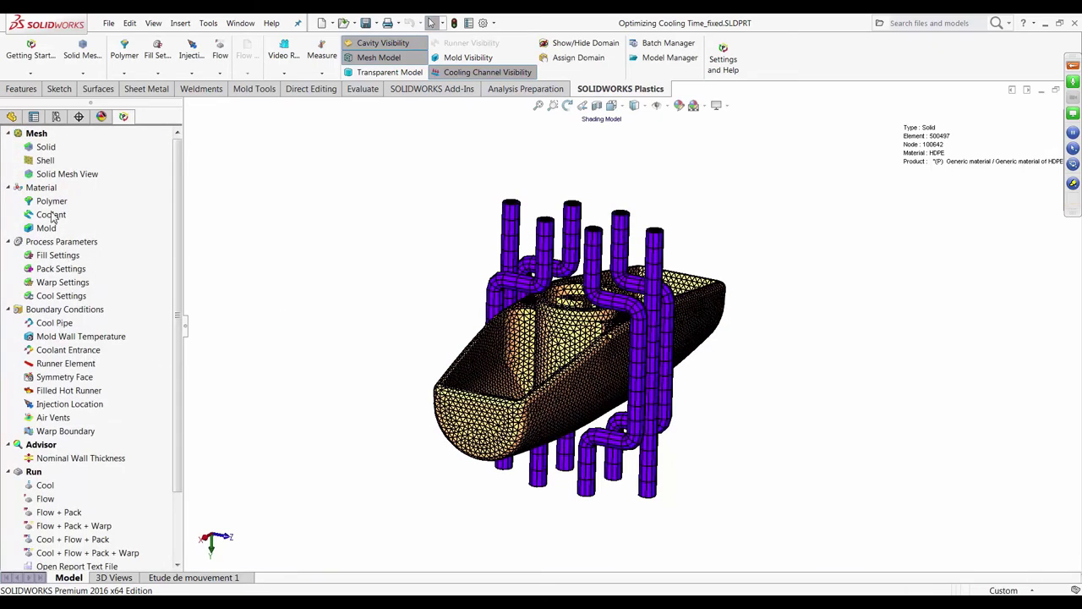
- Try reversing the coolant flow direction of cooling pipes 1, 2 and 3 in the Cool Pipe boundary conditions
left_click(48, 327)
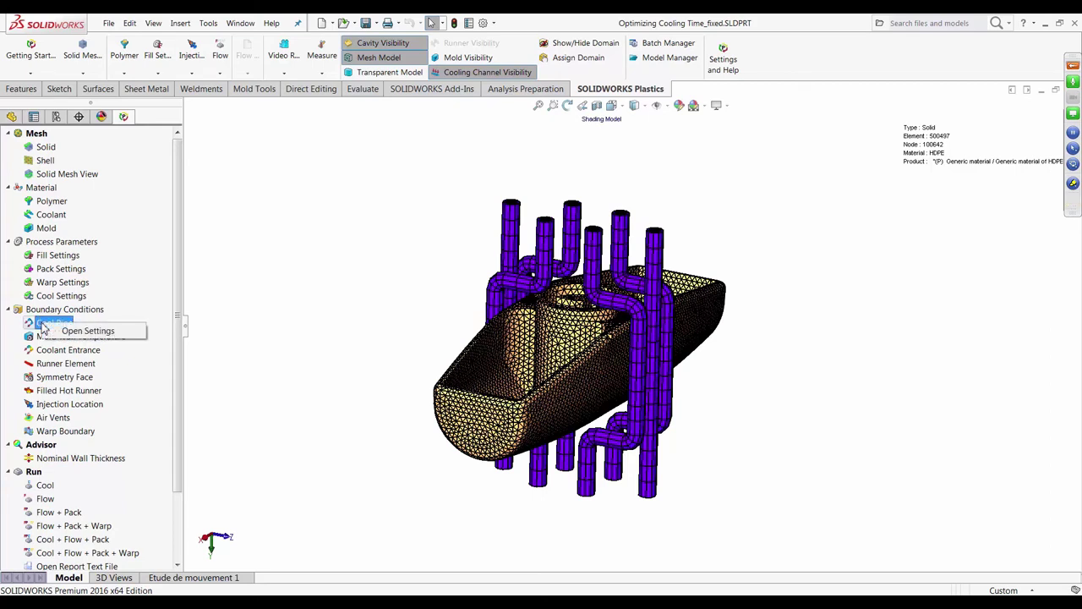
left_click(56, 332)
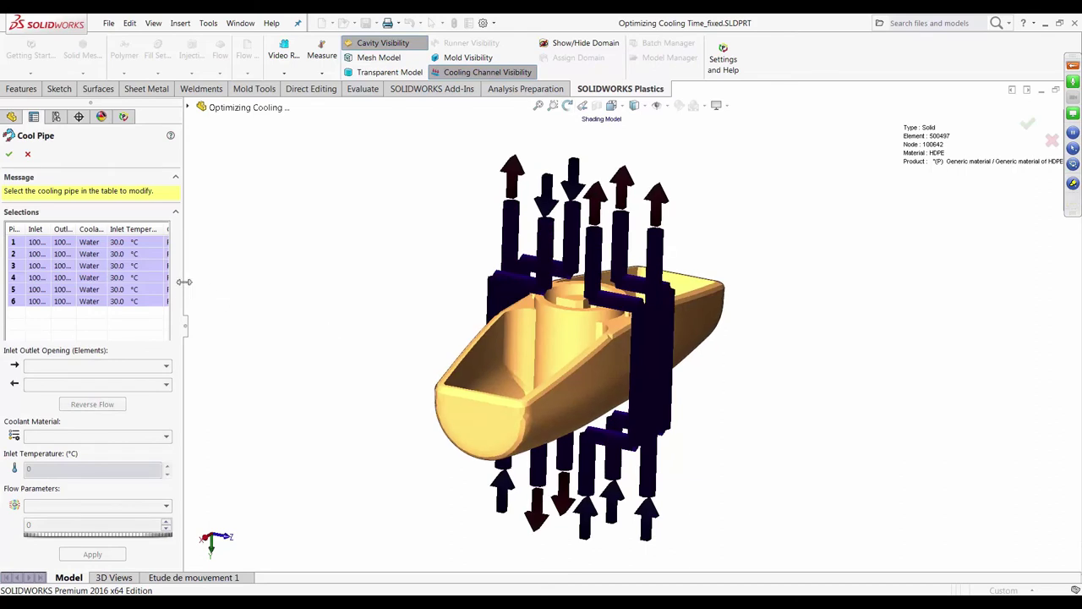
left_click_drag(185, 286, 264, 280)
middle_click_drag(474, 269, 229, 278)
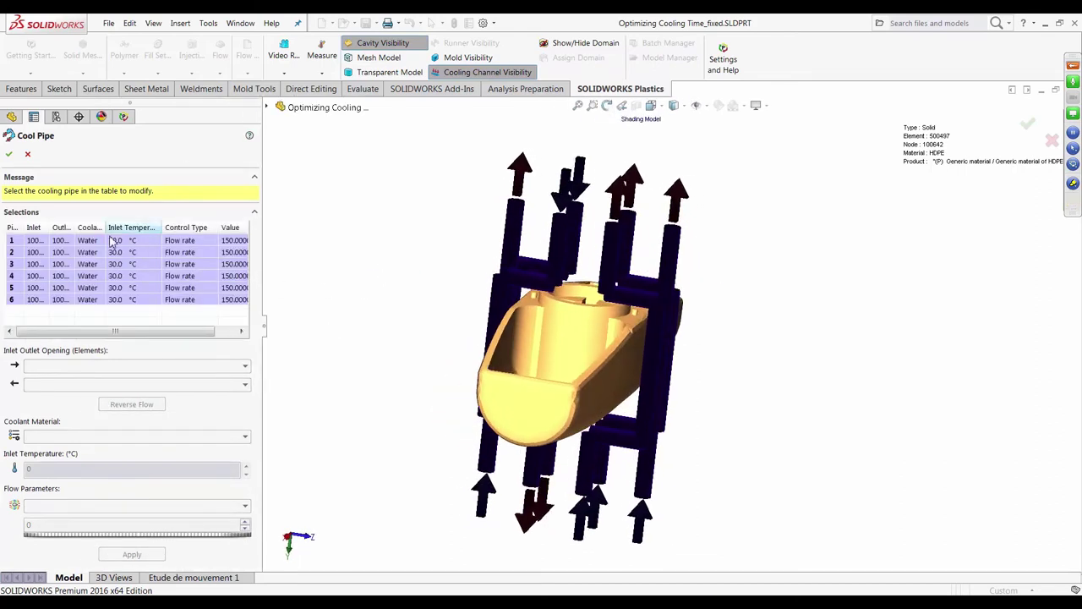
left_click(193, 243)
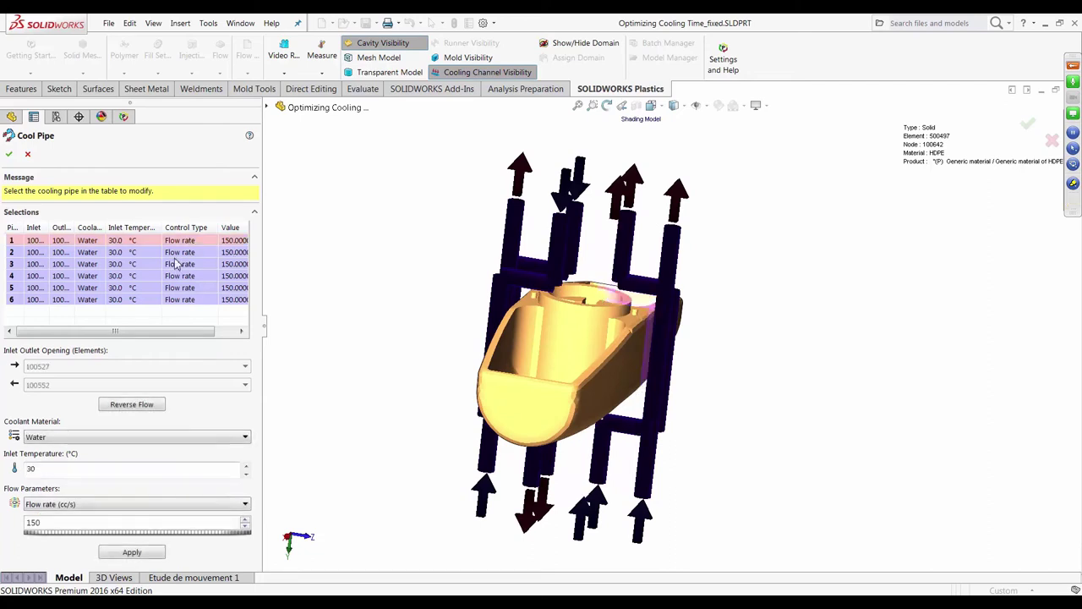
middle_click_drag(308, 307, 322, 340)
left_click(179, 252, "ctrl")
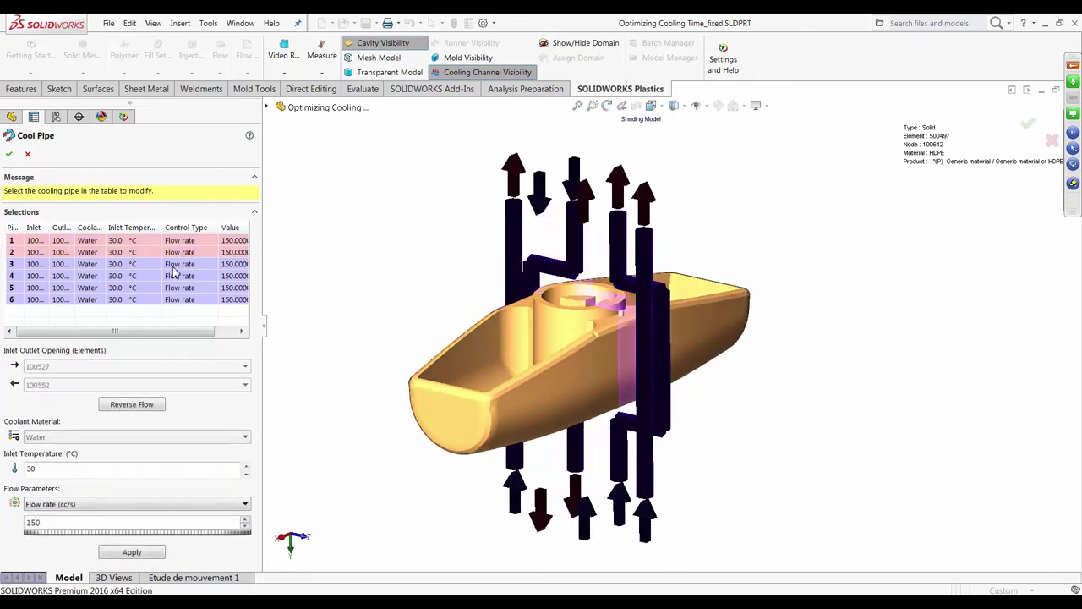
left_click(180, 264, "ctrl")
left_click(132, 406)
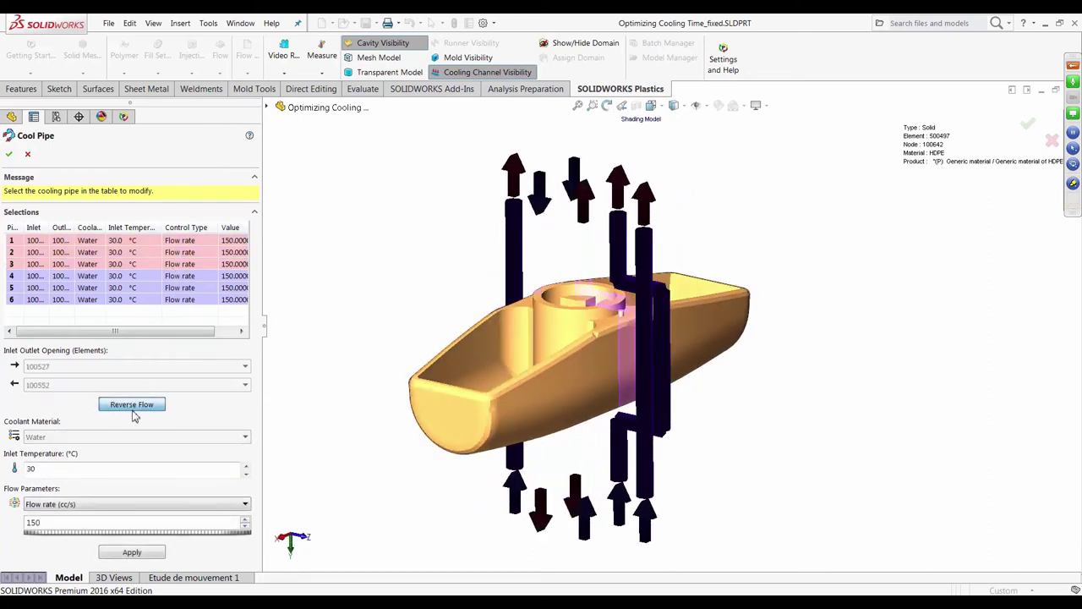
- Try reversing cooling pipe 5's flow with a 15 °C inlet temperature, and close the Cool Pipe settings without accepting them
middle_click_drag(309, 353, 279, 305)
left_click(179, 288)
left_click(134, 406)
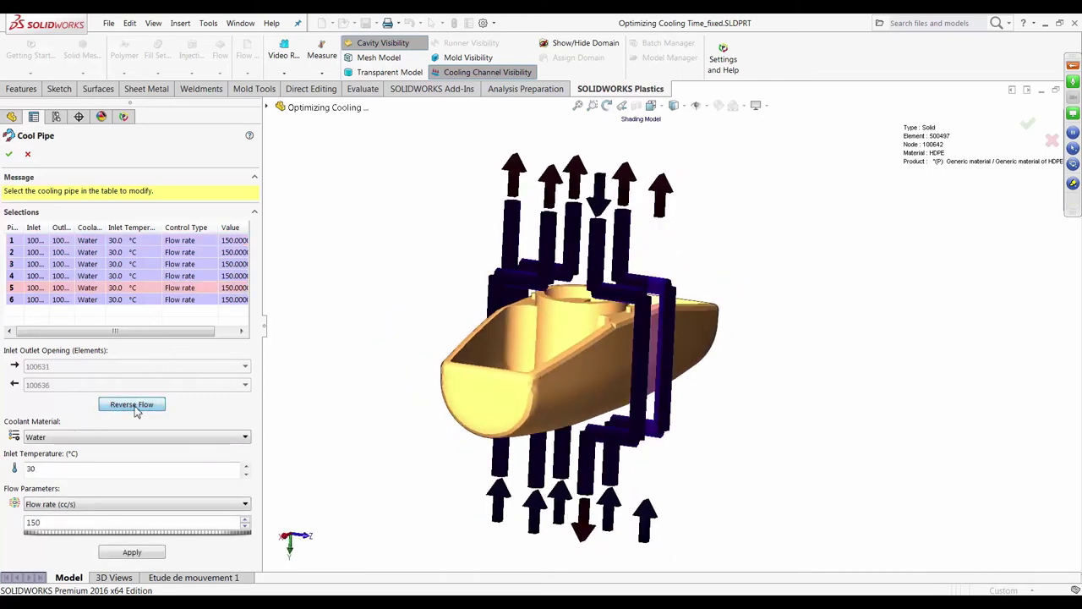
double_click(61, 470)
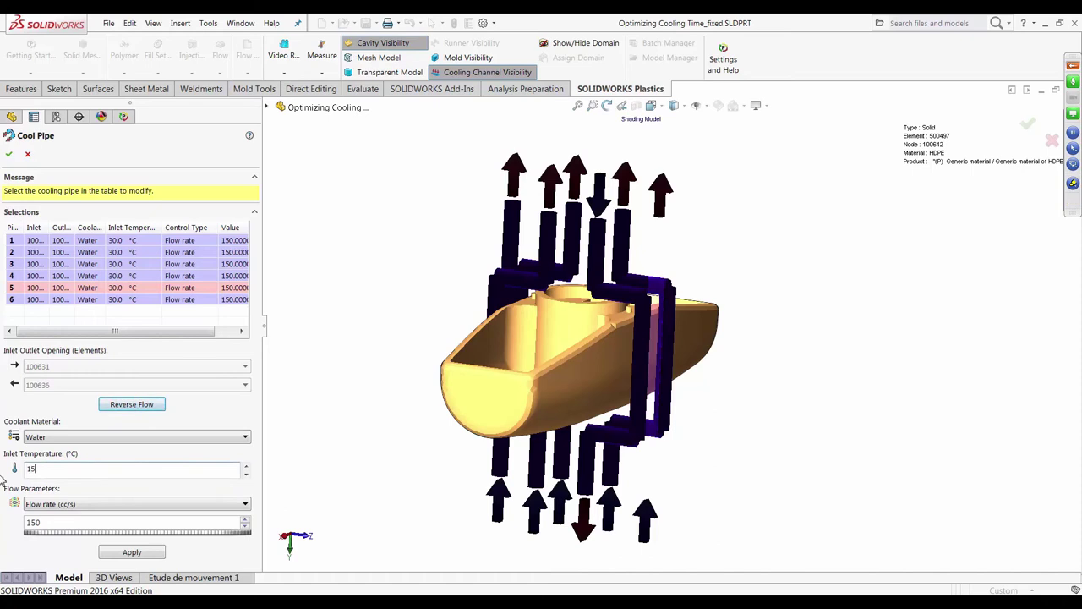
left_click(142, 554)
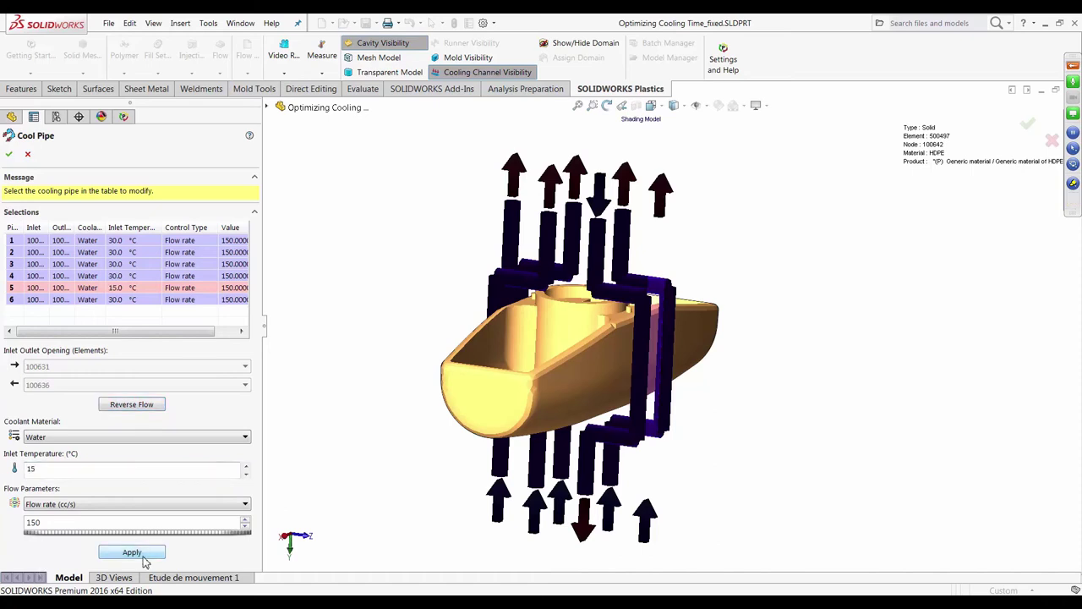
middle_click_drag(379, 457, 349, 457)
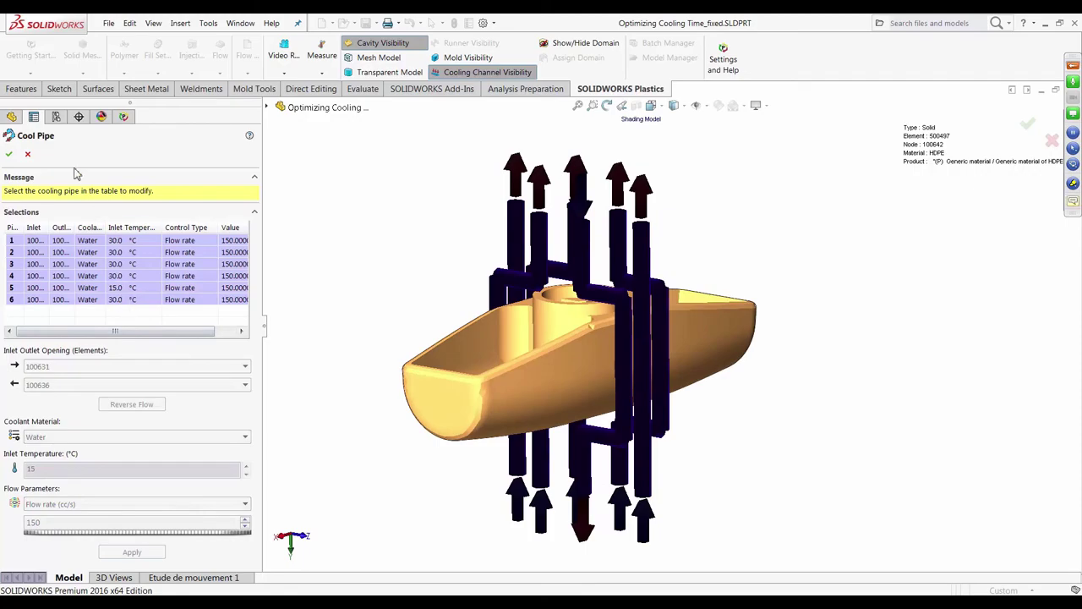
left_click(28, 155)
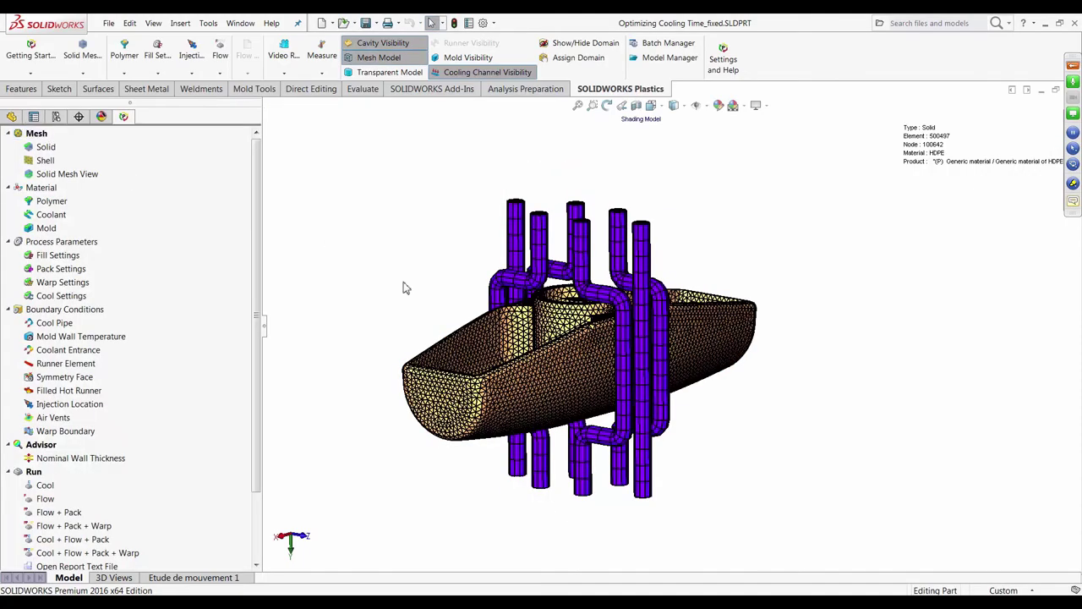
middle_click_drag(414, 250, 515, 397)
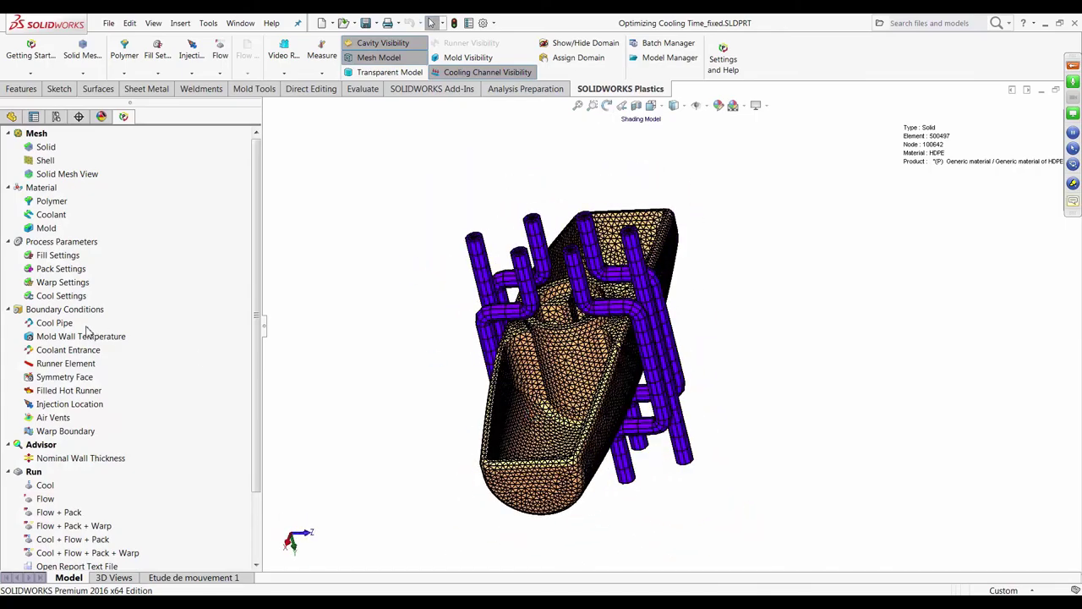
left_click(61, 326)
left_click(61, 326)
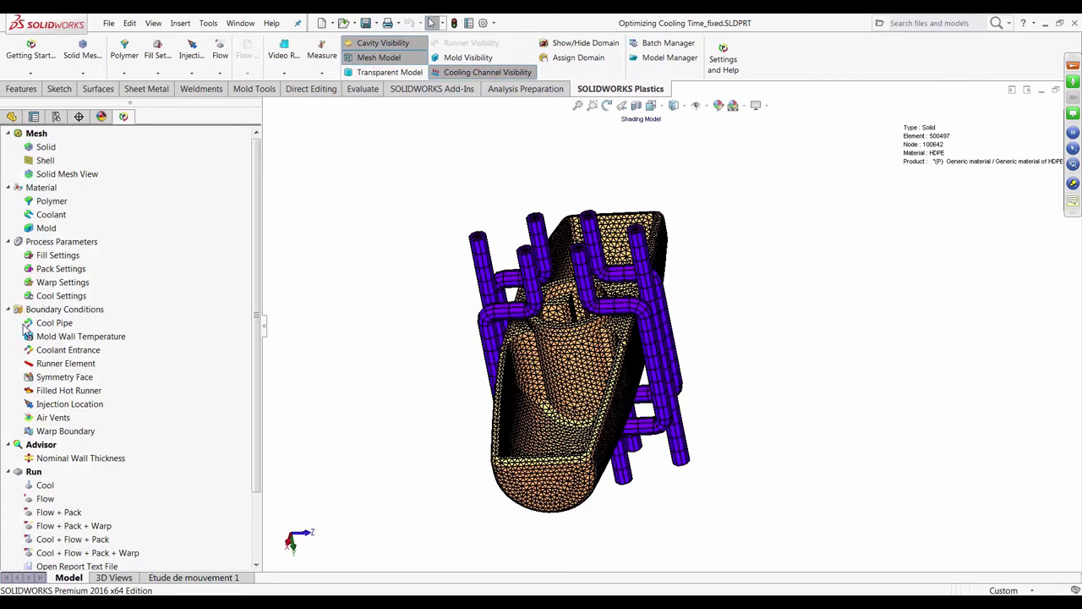
- Add a node injection location with a 1 mm pointer diameter on top of the small cylindrical gate beside the central ring
scroll(258, 330, "down", 2)
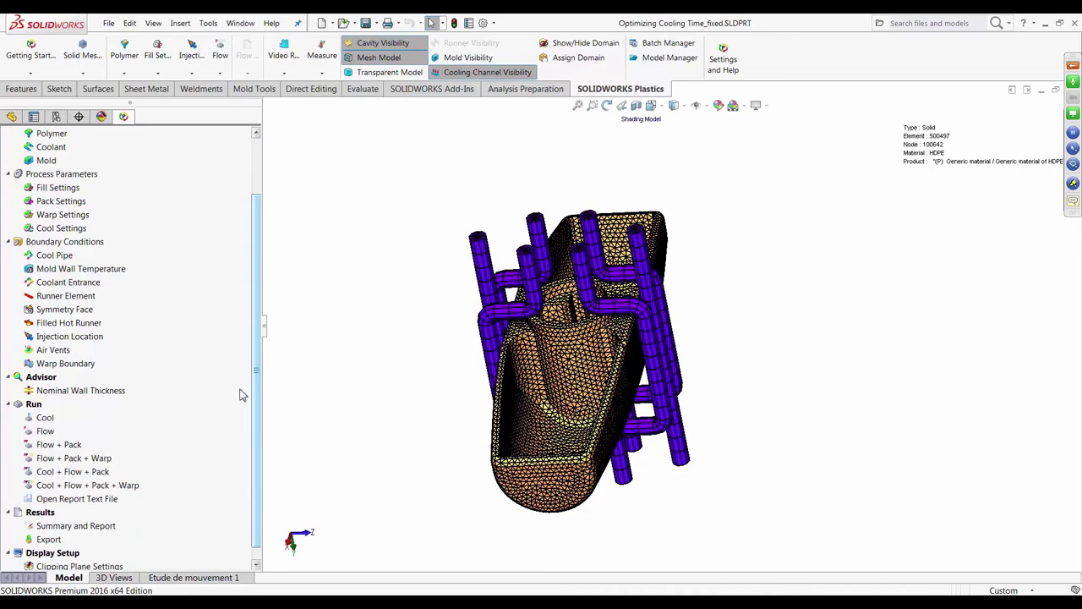
right_click(72, 337)
left_click(94, 342)
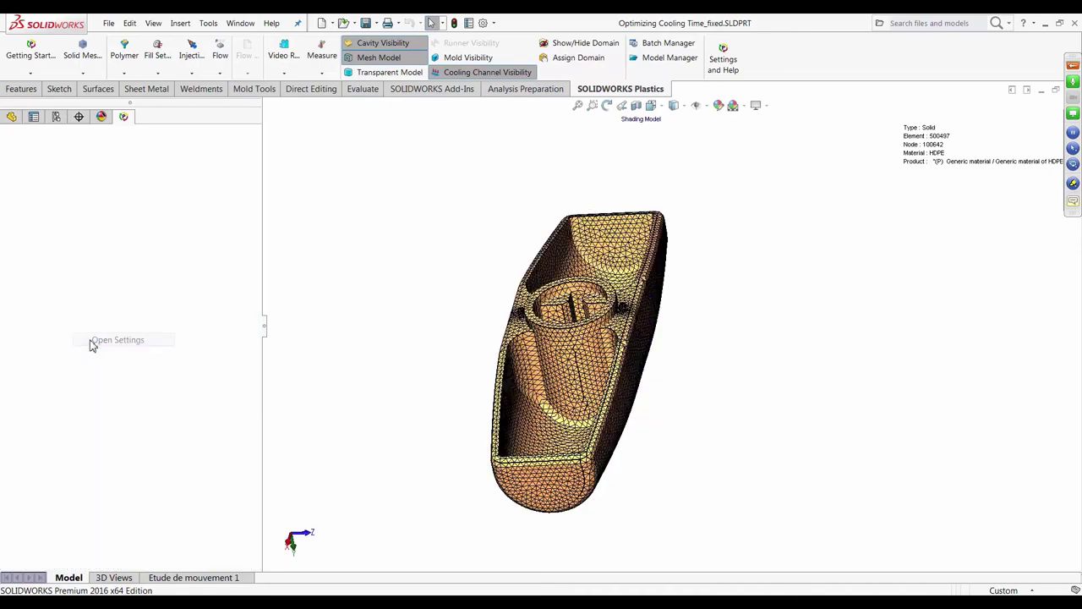
scroll(496, 333, "down", 8)
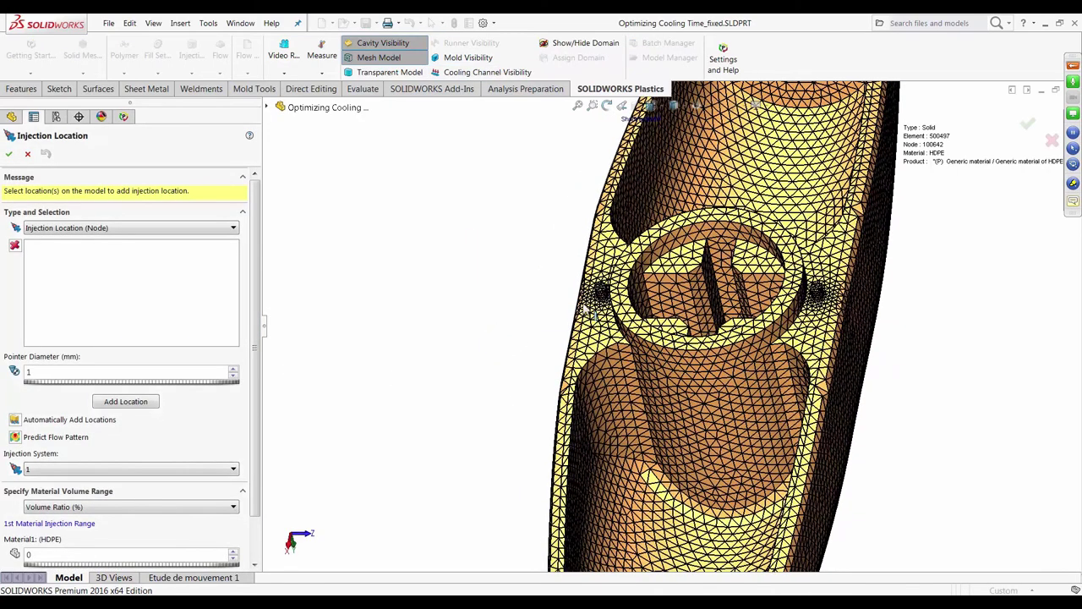
scroll(685, 292, "up", 2)
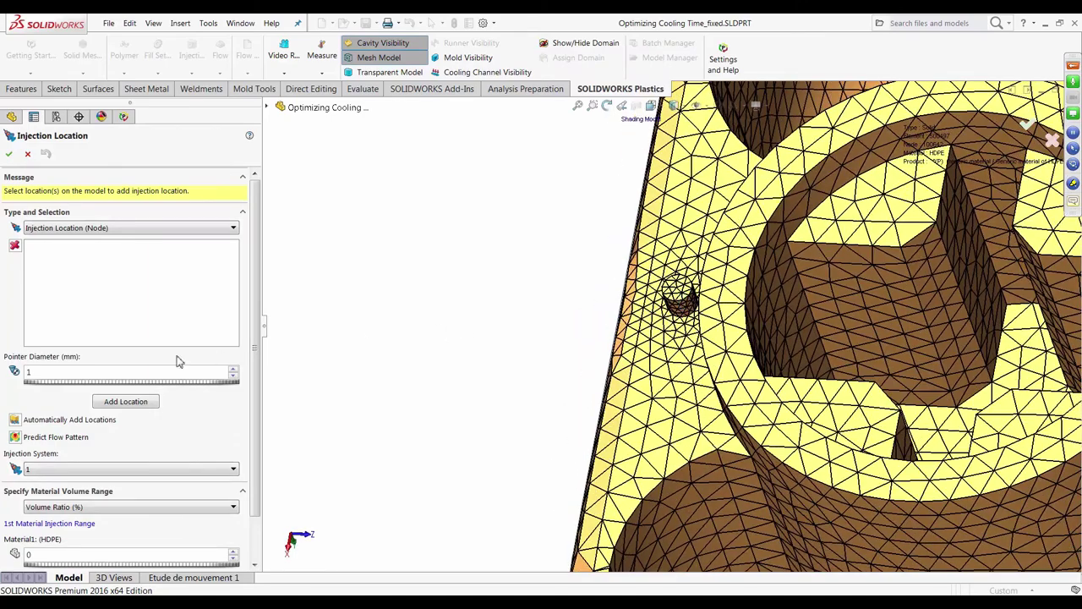
left_click(28, 372)
key("BackSpace")
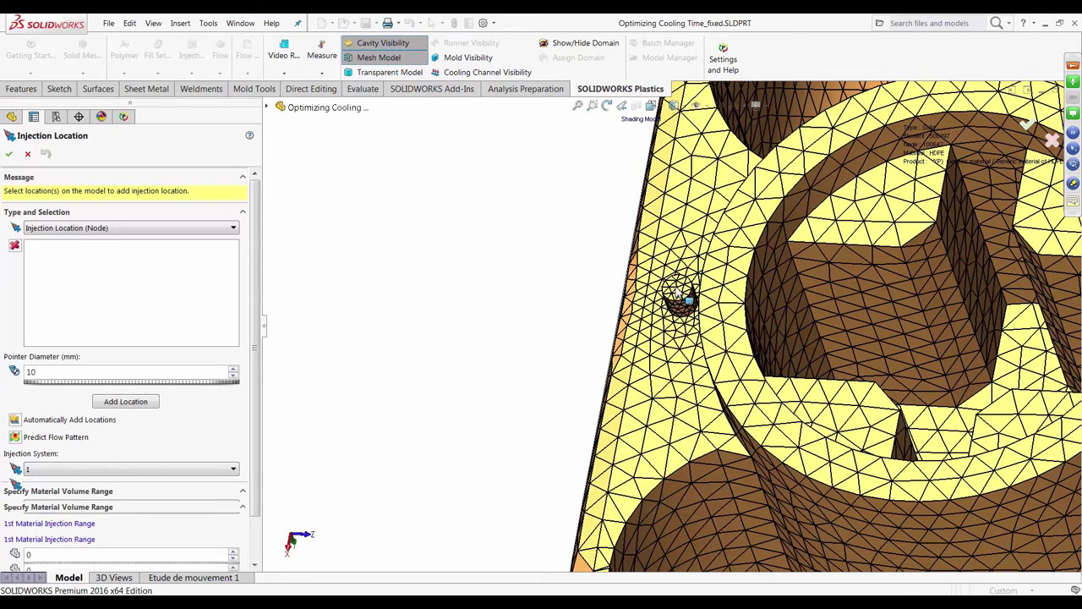
scroll(570, 294, "down", 4)
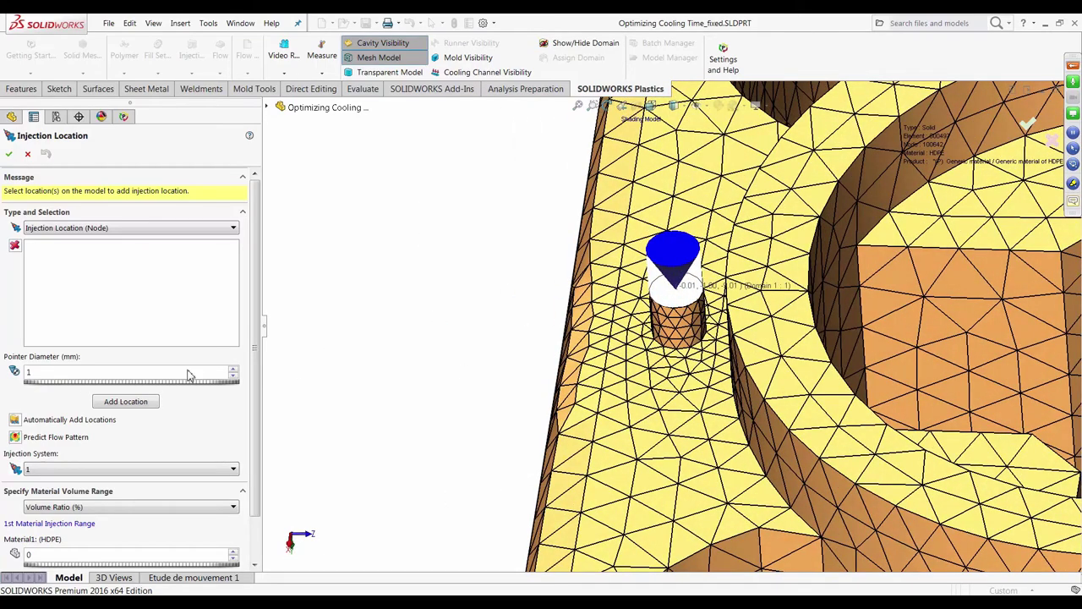
left_click(143, 404)
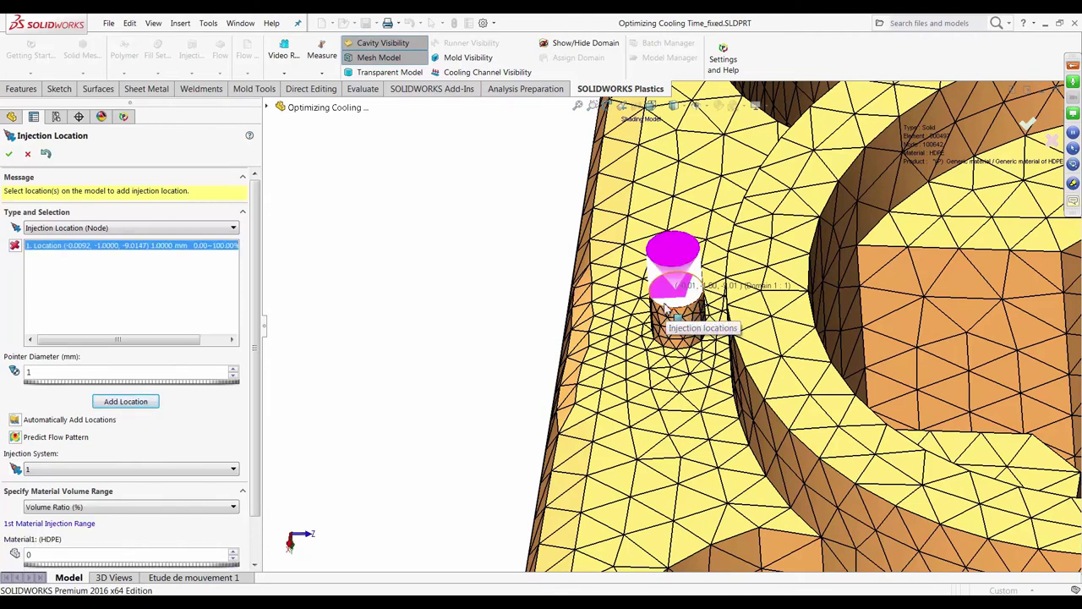
- Switch to Injection Location (Face), and select the remaining mesh faces covering the top of the small cylindrical gate
left_click(133, 228)
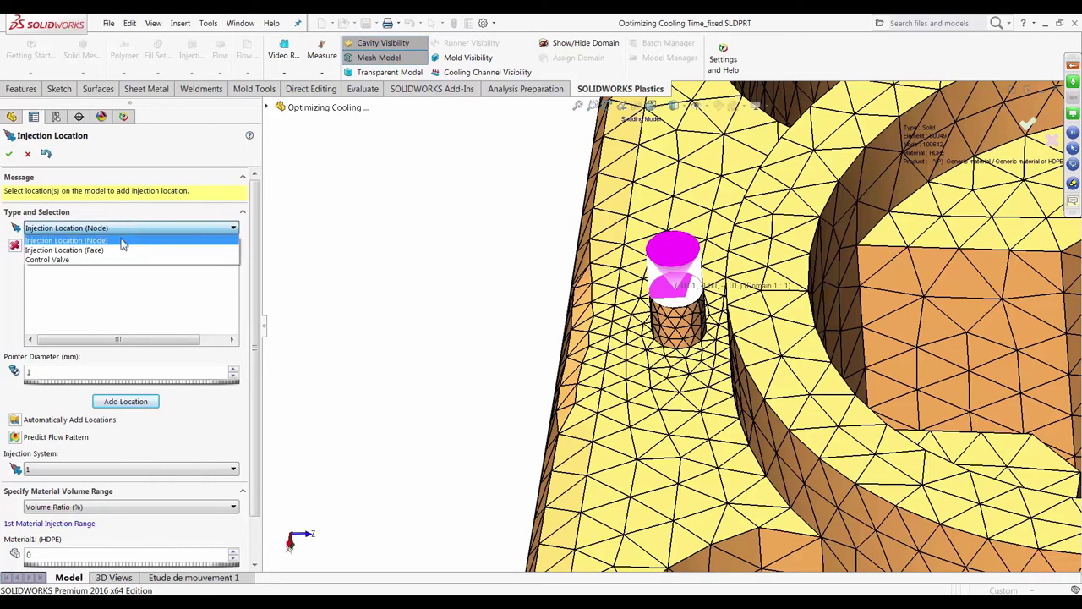
left_click(116, 250)
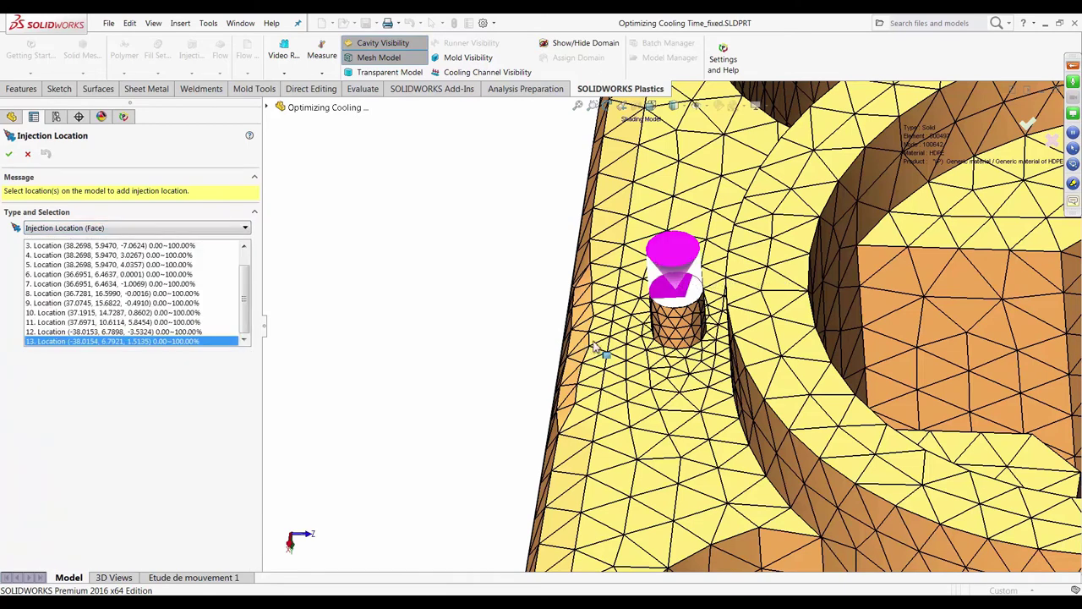
left_click(666, 315)
left_click(683, 312)
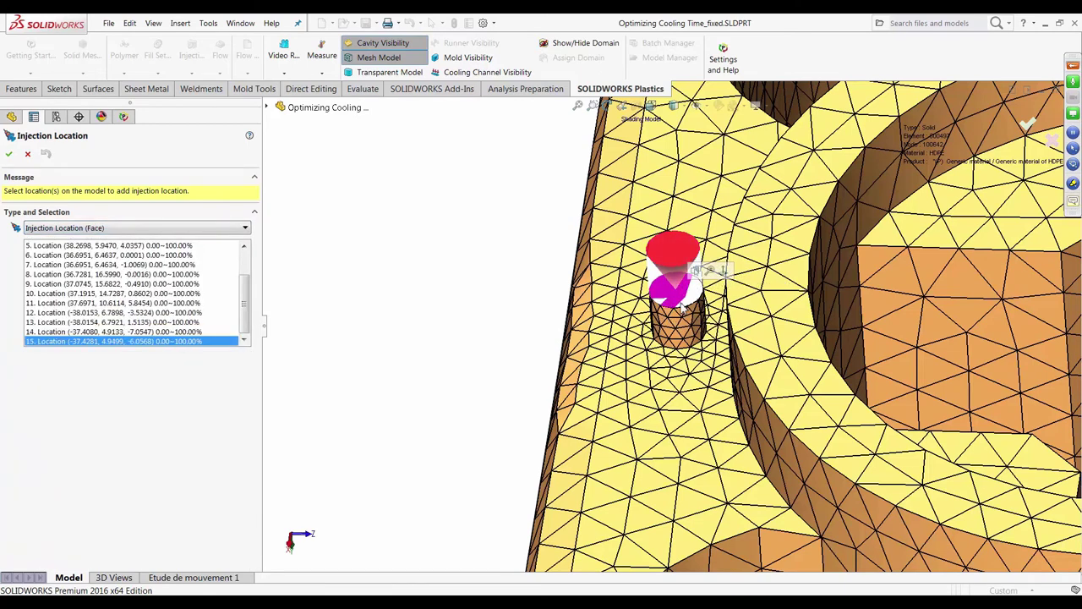
left_click(668, 306)
left_click(684, 308)
left_click(695, 301)
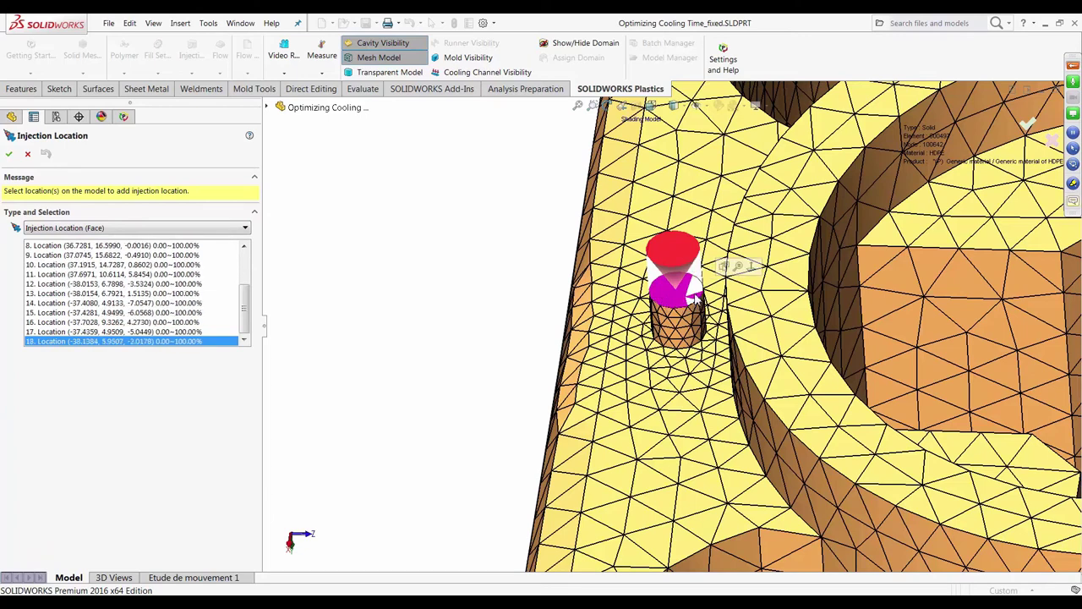
left_click(694, 294)
left_click(697, 293)
left_click(699, 292)
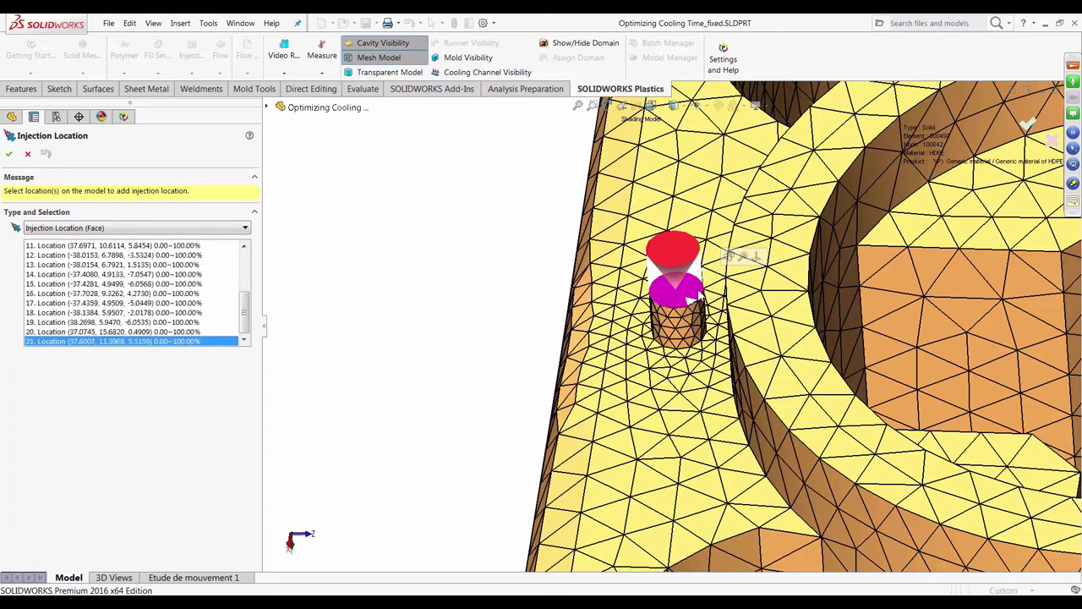
left_click(692, 303)
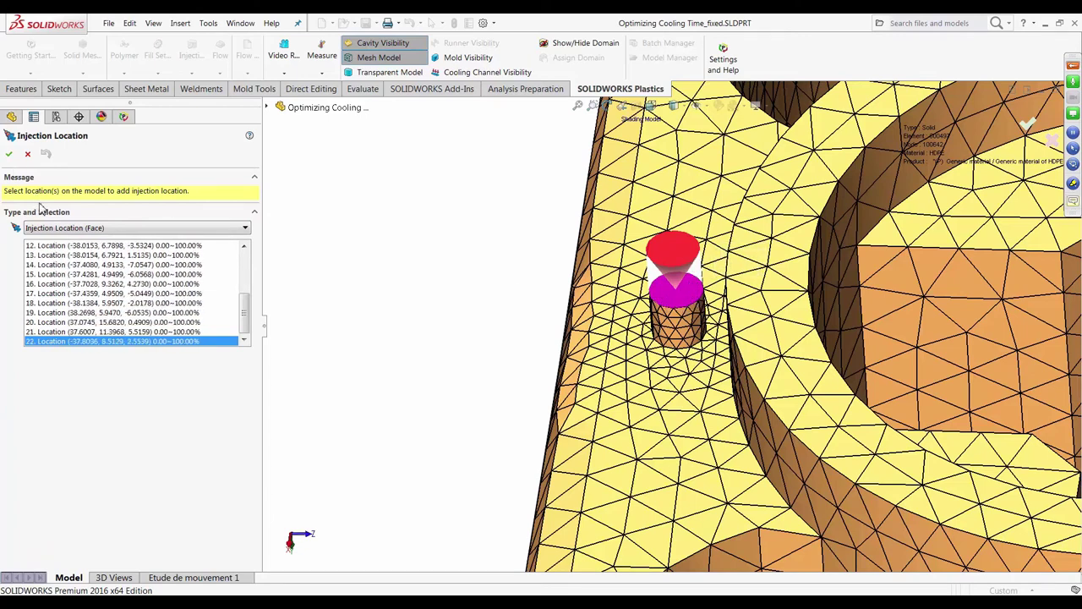
- Add an Injection Location (Node) with a 2 mm pointer diameter on the small cylindrical gate across the central ring, and accept the injection locations
left_click(53, 229)
left_click(59, 240)
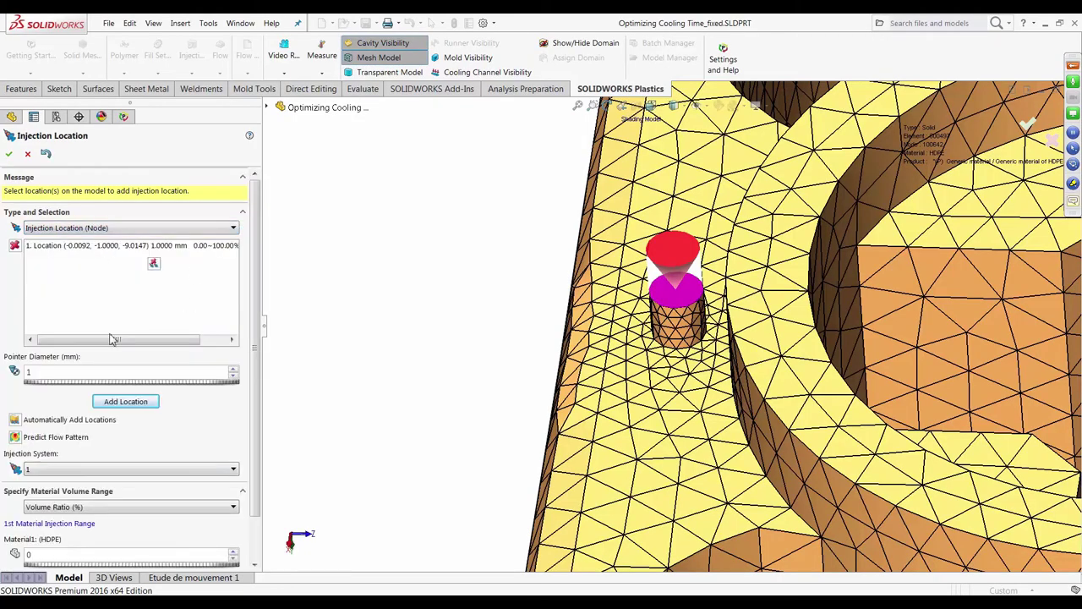
scroll(433, 355, "up", 5)
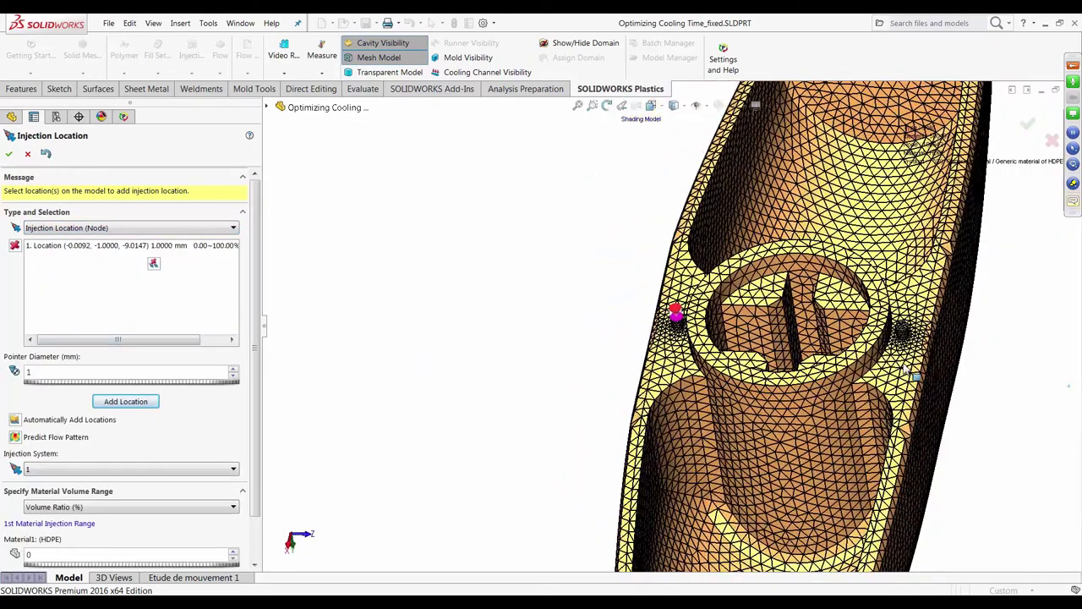
scroll(901, 372, "down", 3)
scroll(902, 364, "down", 3)
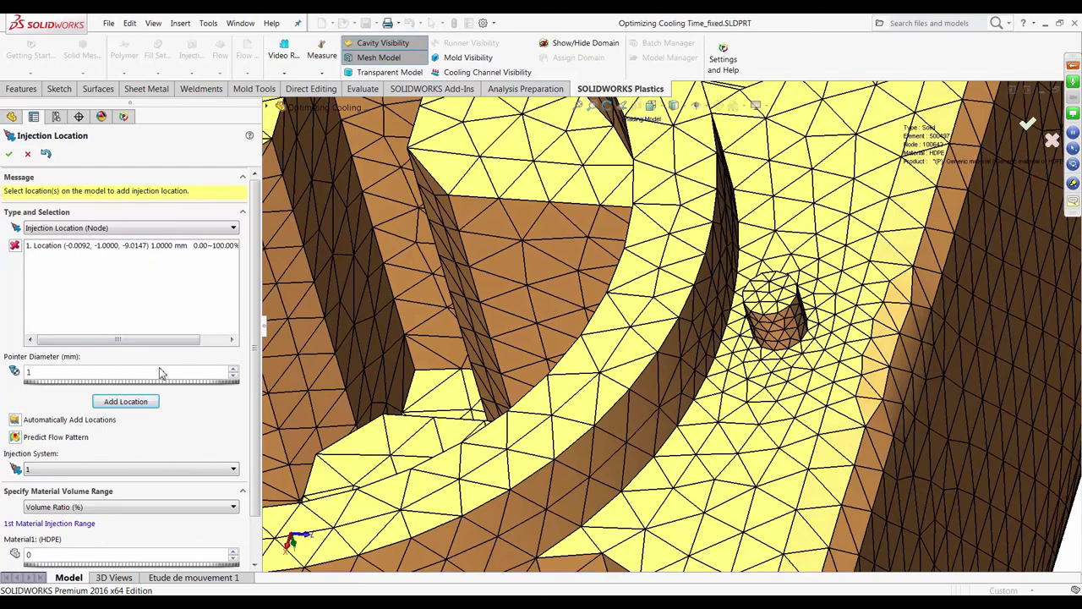
double_click(29, 372)
type("3")
key("Return")
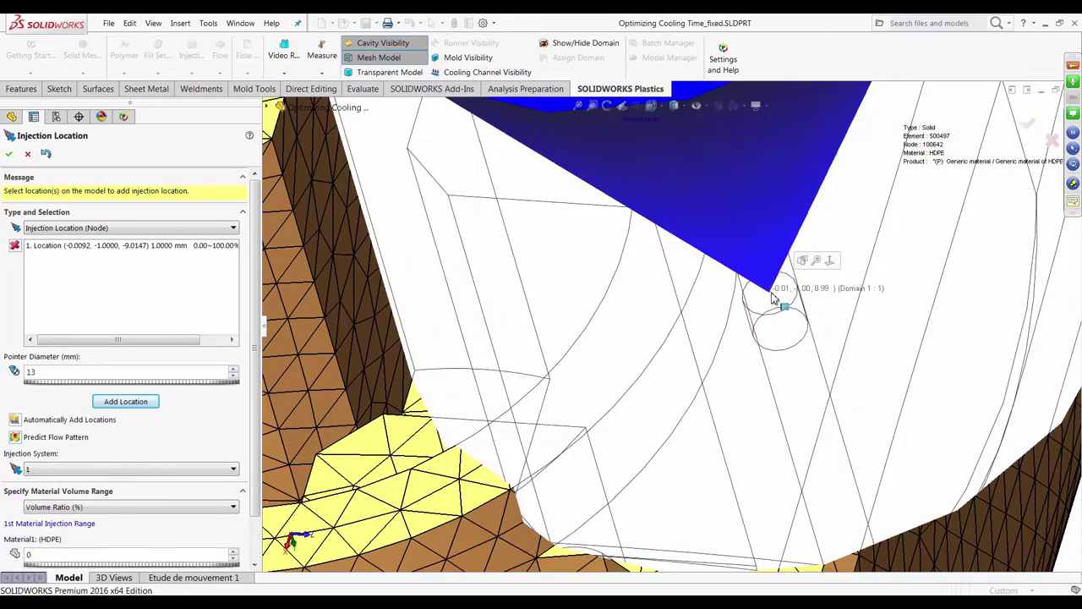
mouse_move(742, 314)
middle_mouse_down()
mouse_move(768, 309)
mouse_move(747, 295)
middle_mouse_up()
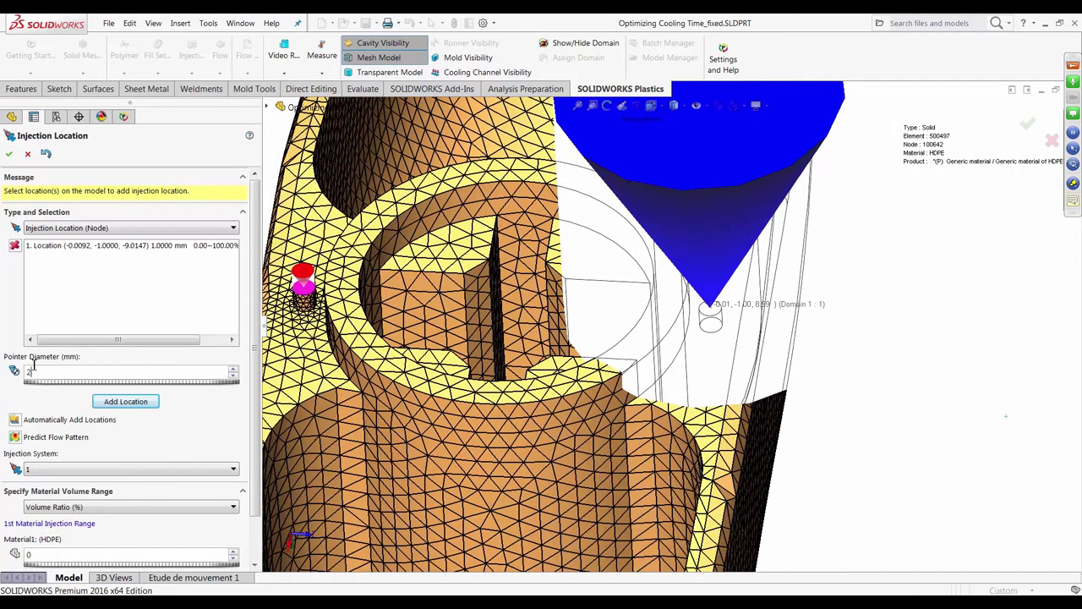
left_click(110, 402)
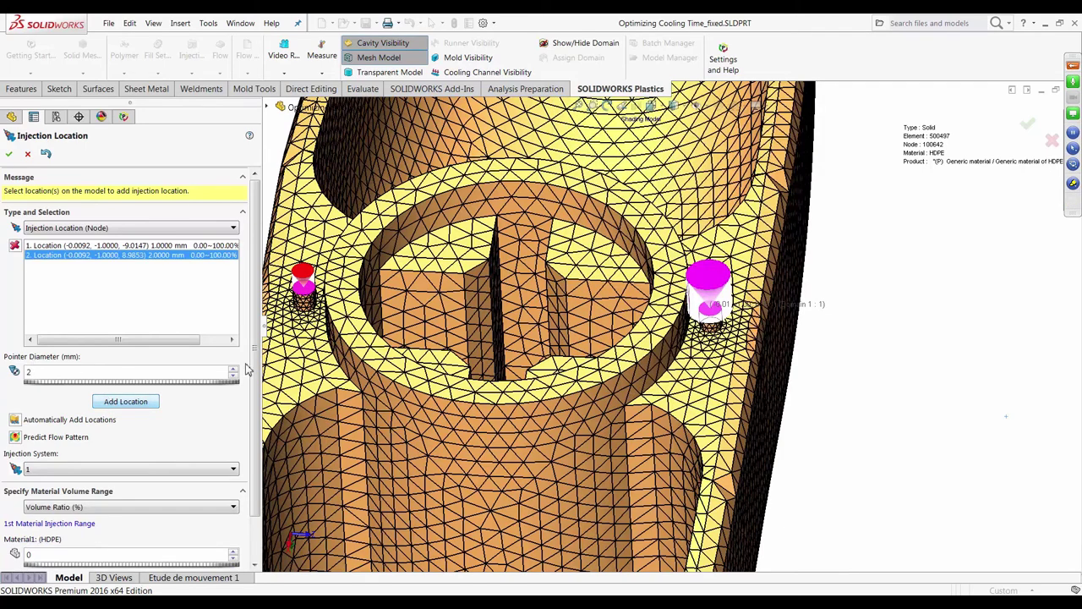
right_click(536, 280)
left_click(882, 320)
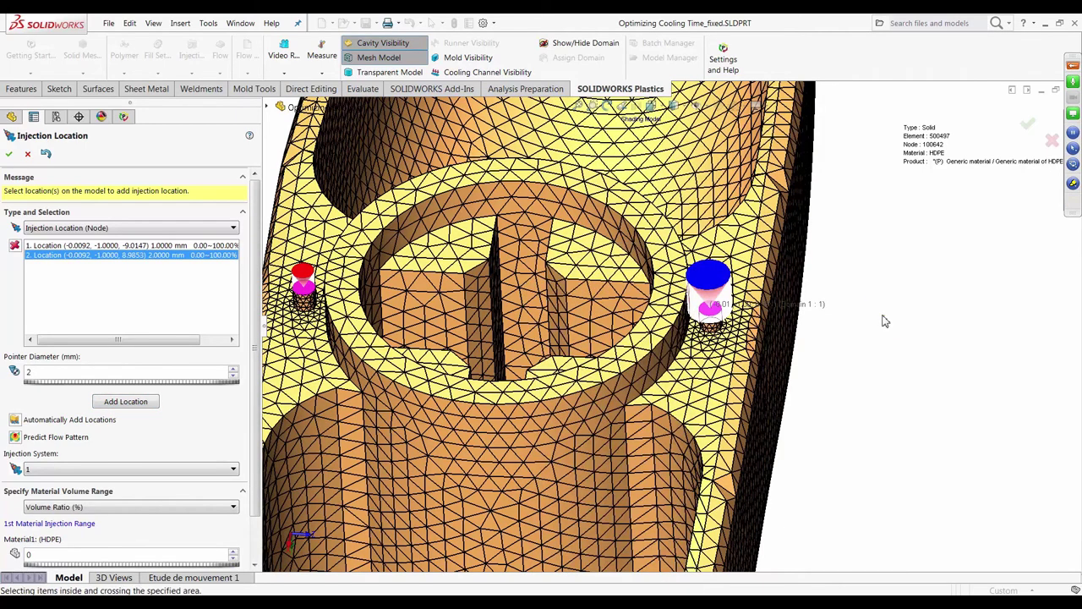
middle_click_drag(885, 317, 838, 321)
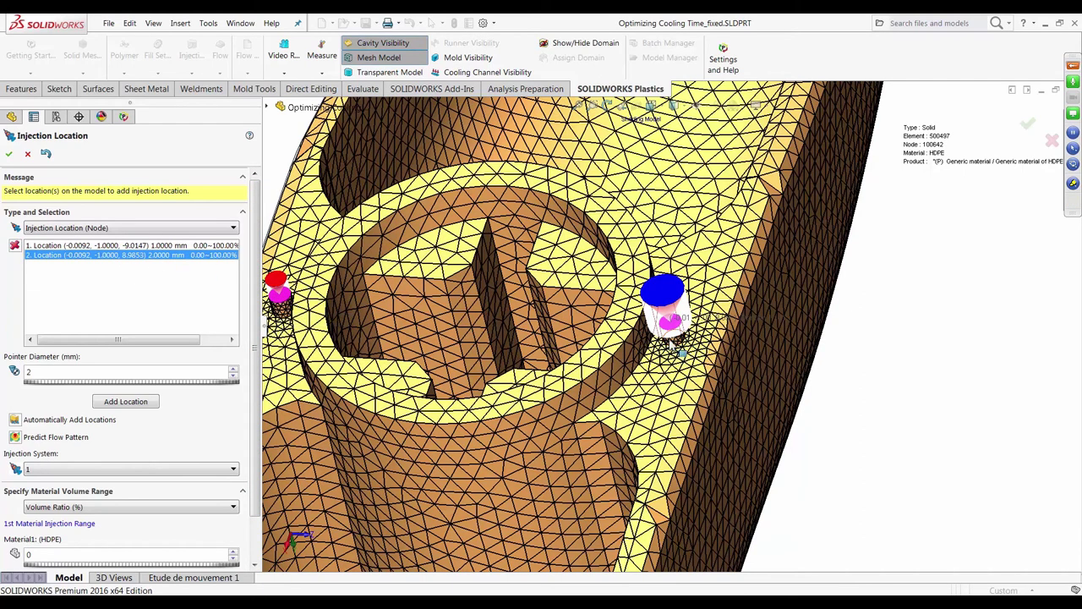
left_click(9, 154)
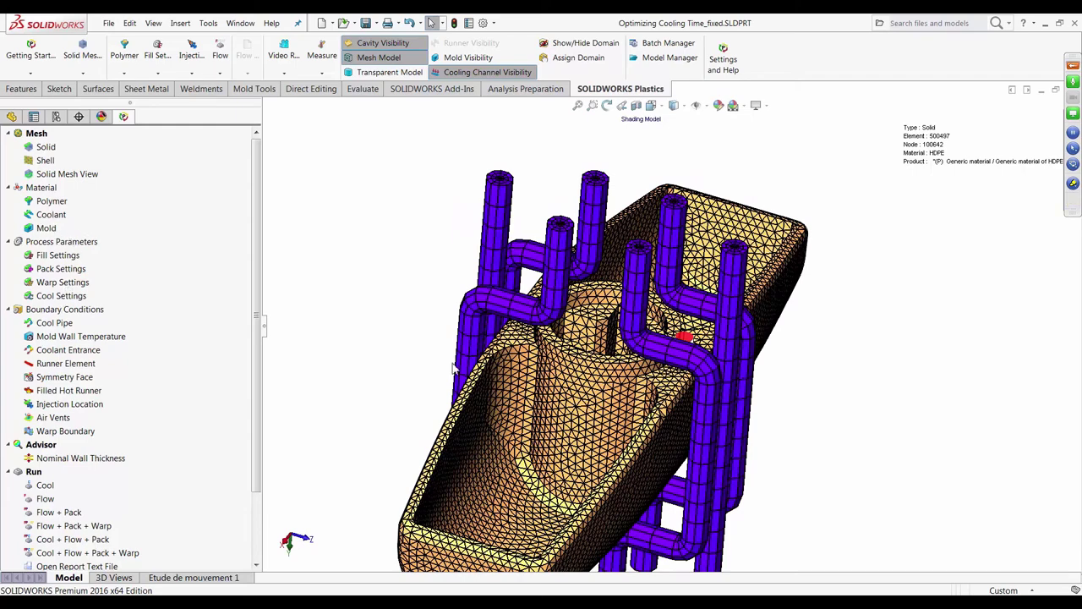
- Activate the CoolingLineMod configuration and read its flow results
scroll(255, 439, "down", 2)
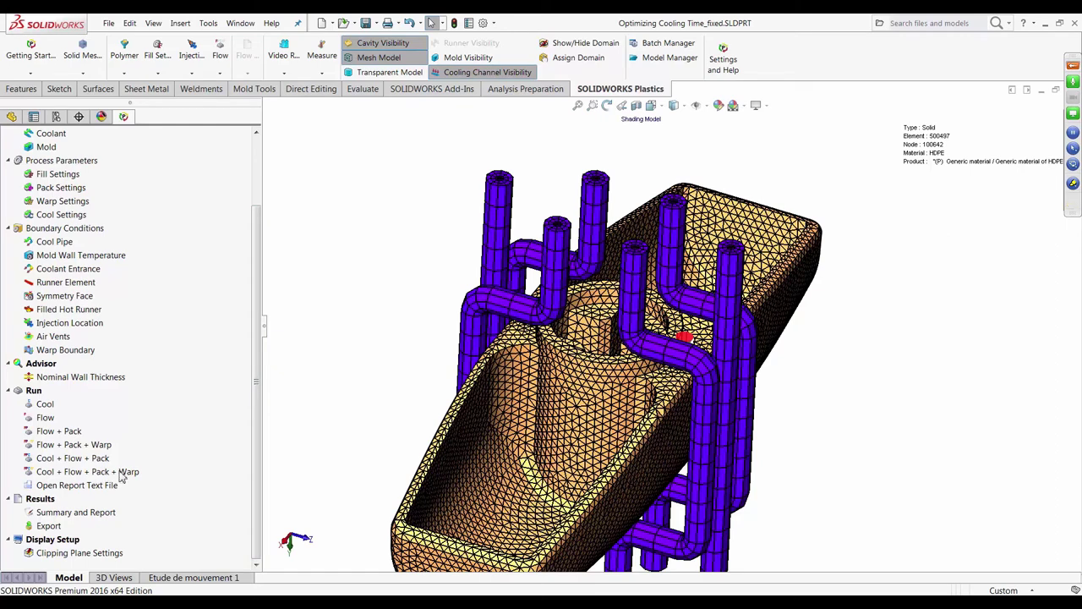
scroll(261, 463, "up", 3)
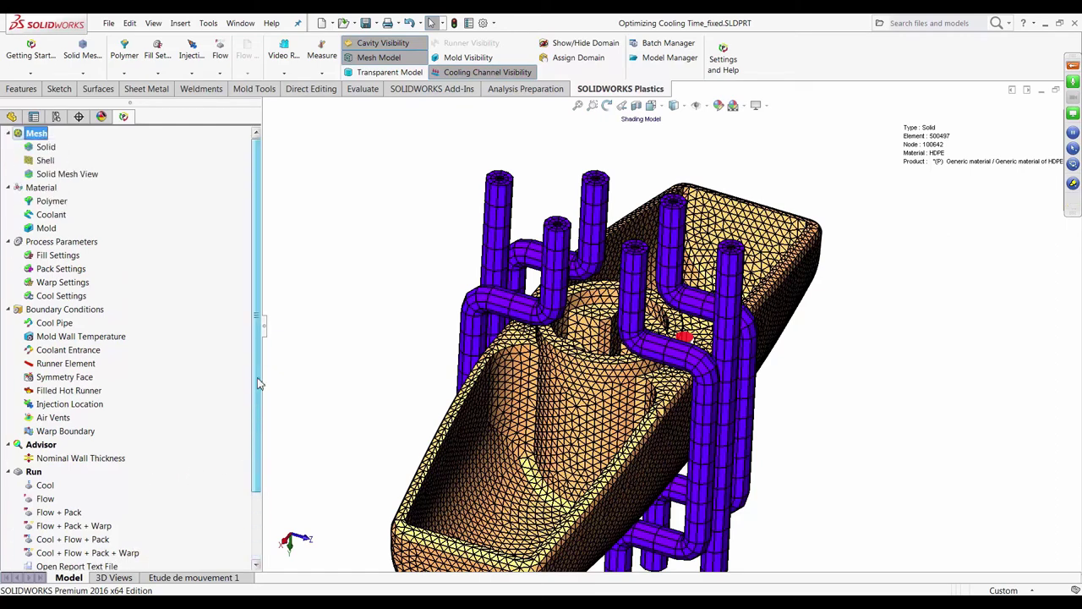
left_click(54, 117)
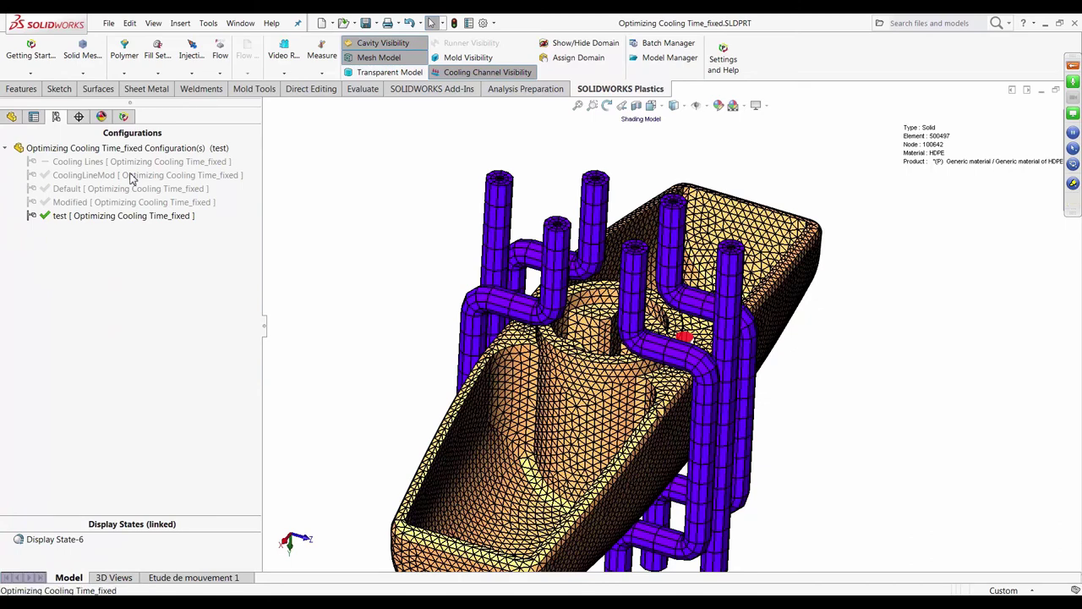
double_click(131, 175)
scroll(257, 528, "down", 5)
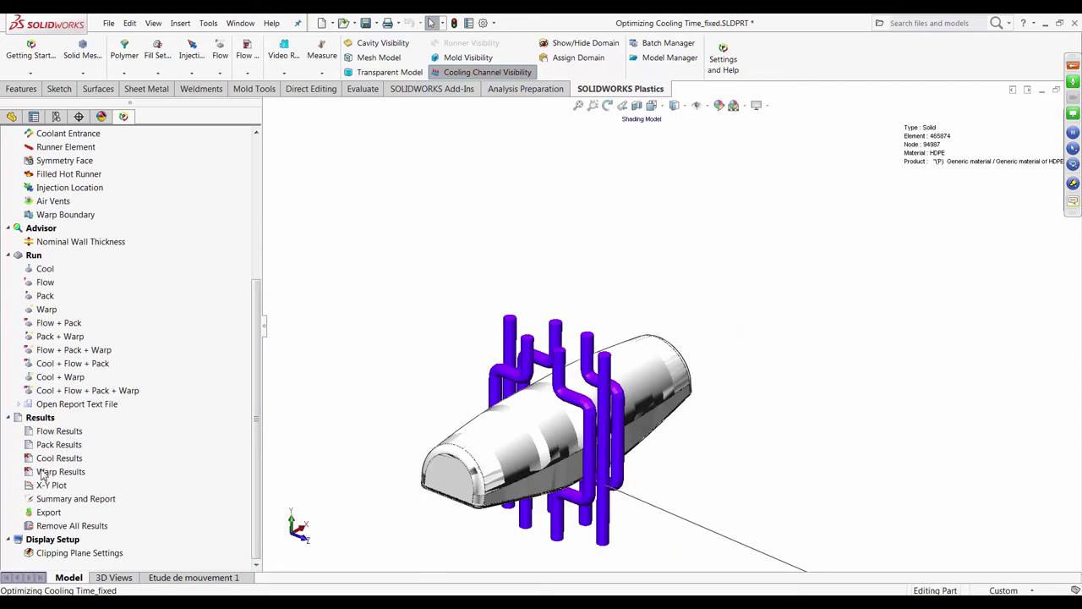
right_click(61, 435)
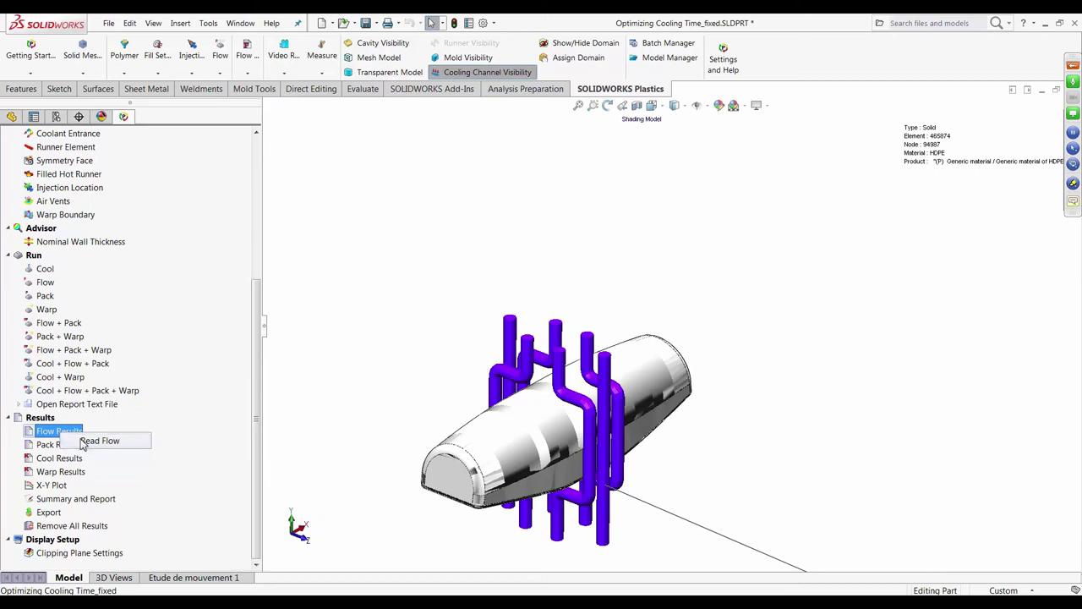
left_click(139, 440)
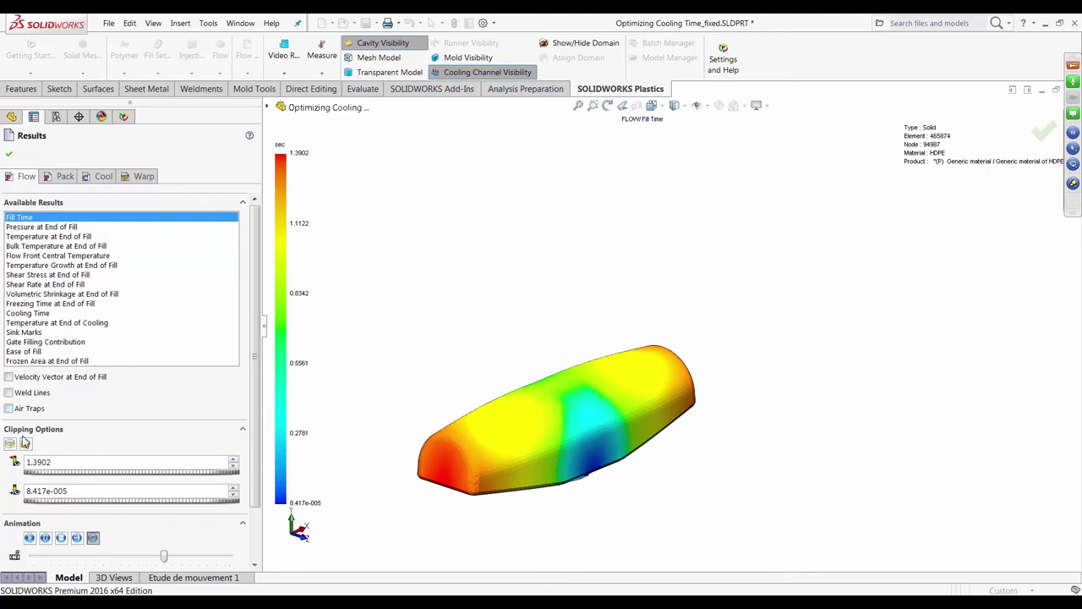
- Play the Fill Time animation, and display the Ease of Fill plot to examine the underside of the part
left_click(29, 538)
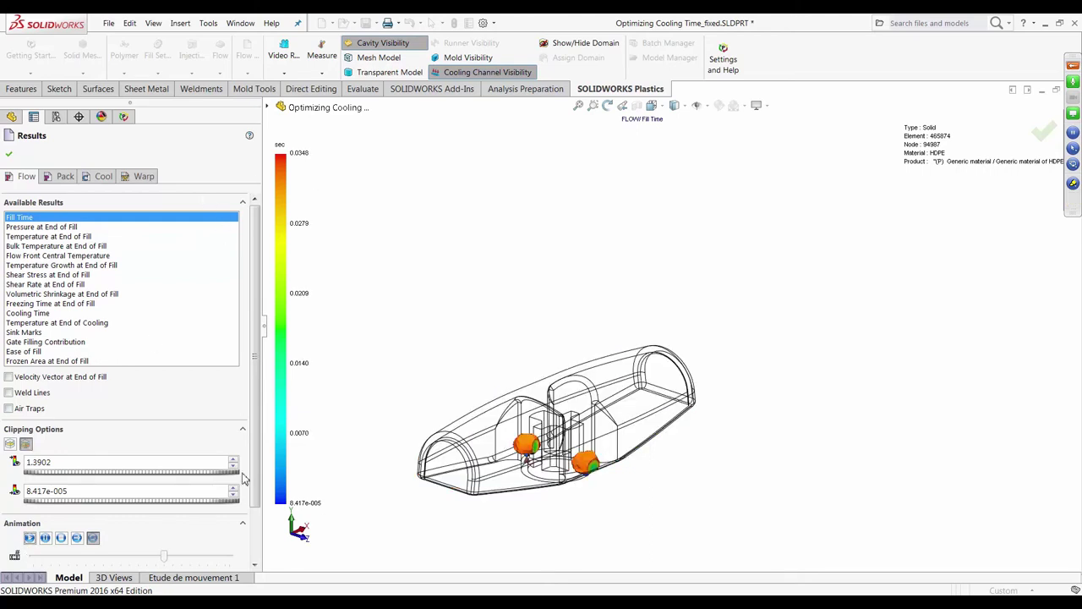
middle_click_drag(473, 440, 416, 381)
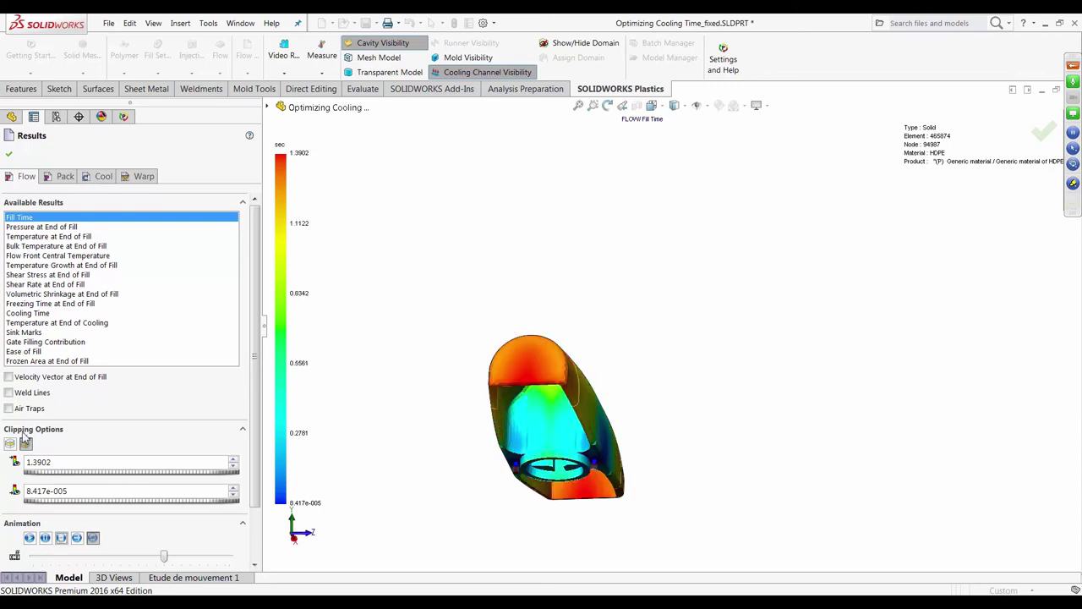
left_click(25, 351)
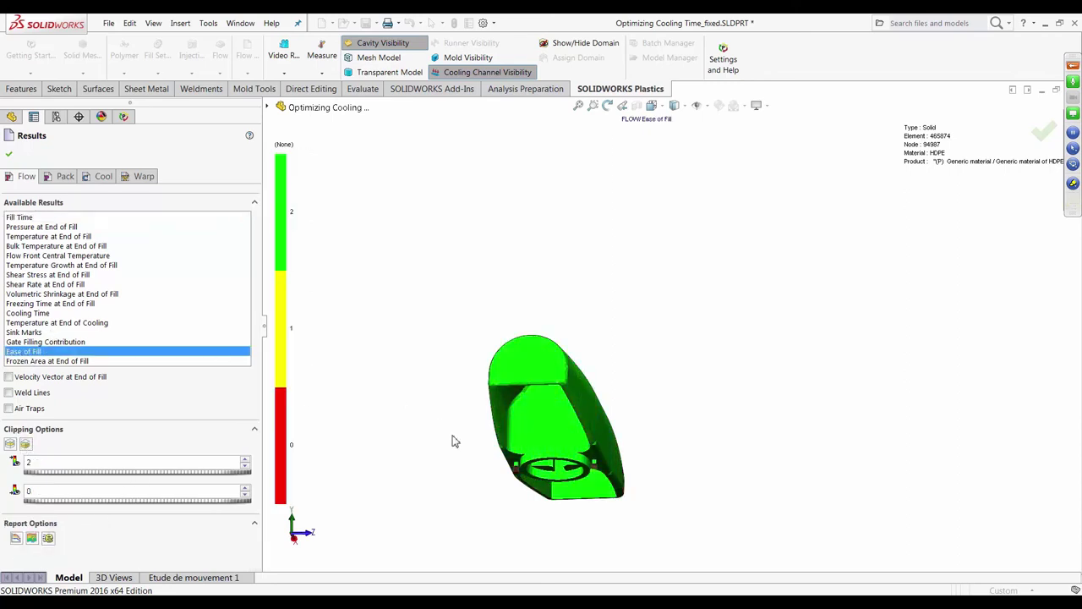
middle_click_drag(451, 440, 397, 449)
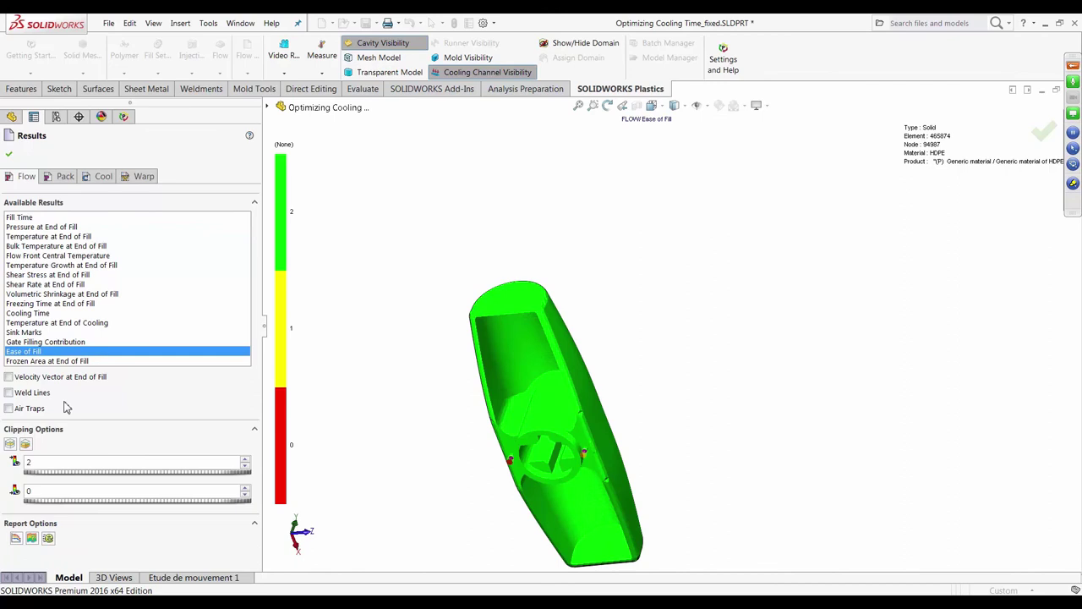
- Display the Gate Filling Contribution and Pressure at End of Fill plots, and examine each around the part
left_click(45, 342)
middle_click_drag(457, 398, 517, 548)
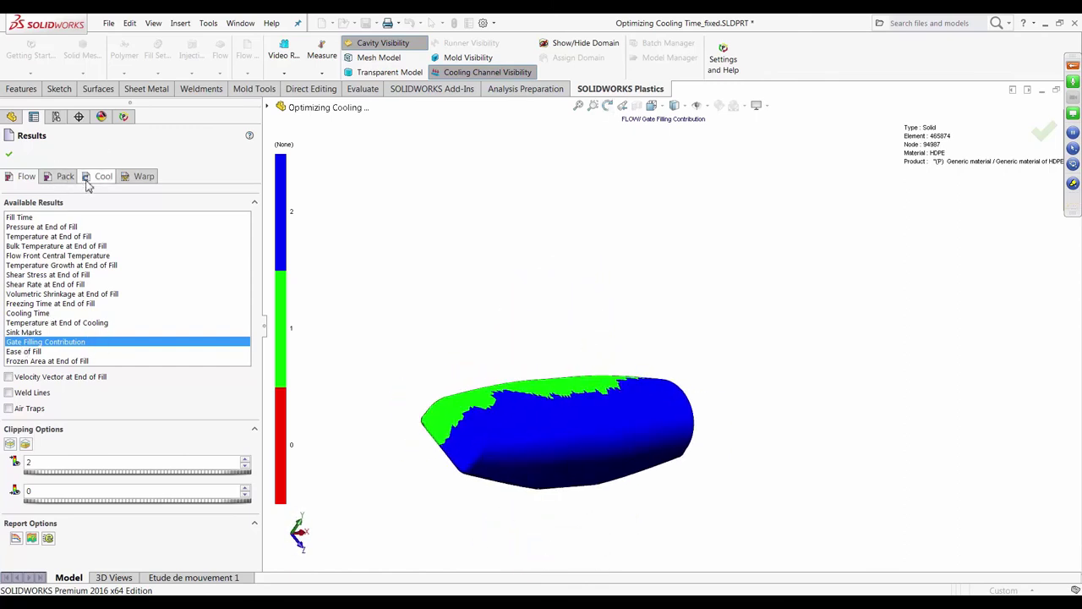
left_click(54, 226)
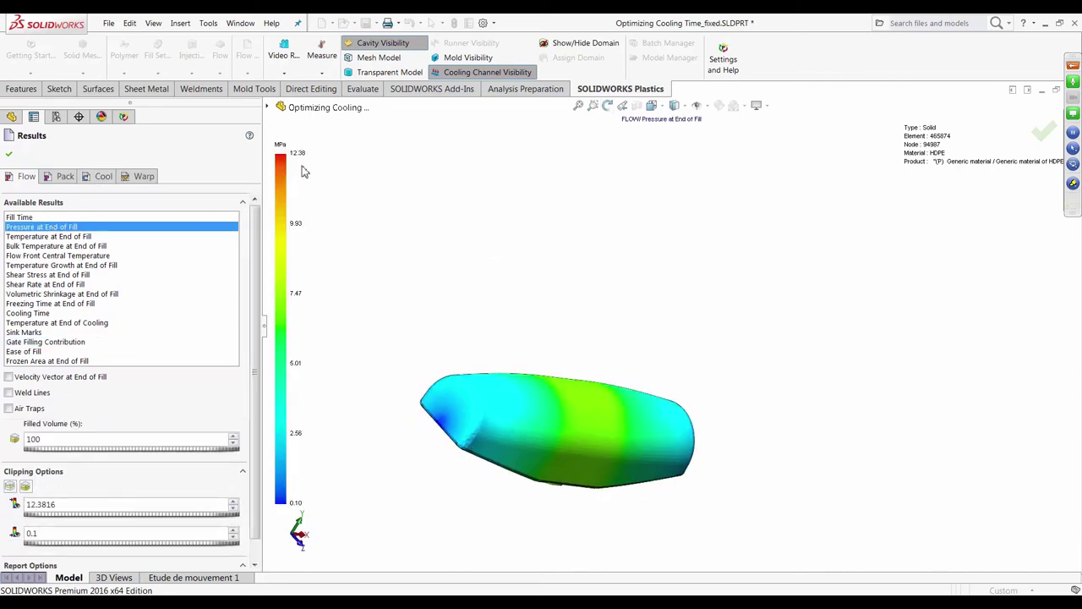
middle_click_drag(500, 335, 362, 343)
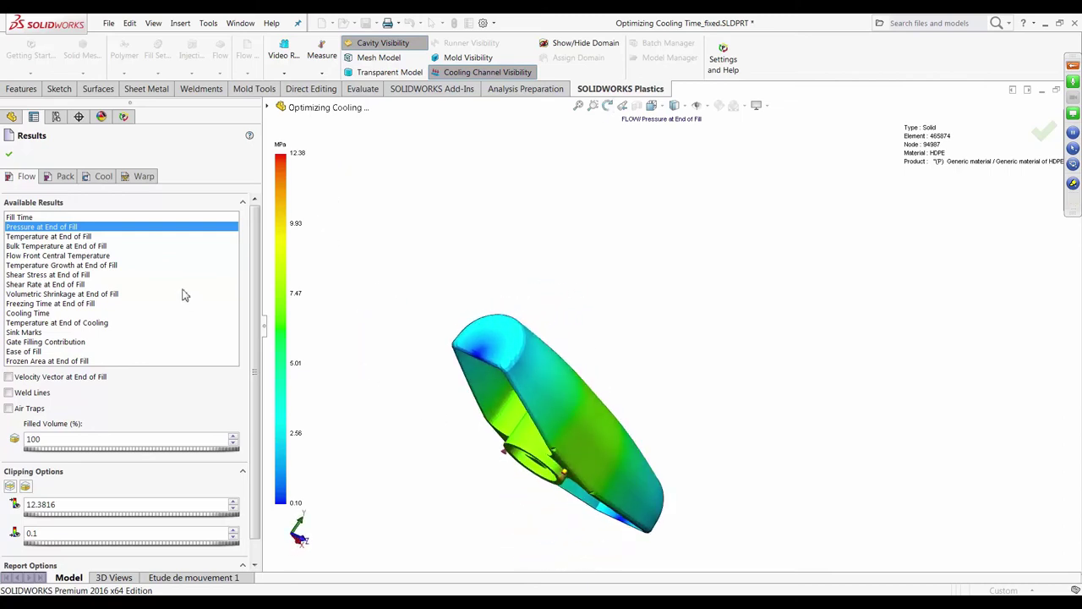
- Display the Part Cooling Time plot from the cooling results, and temporarily section it with Clipping Plane - 0 to examine the part's interior
left_click(103, 177)
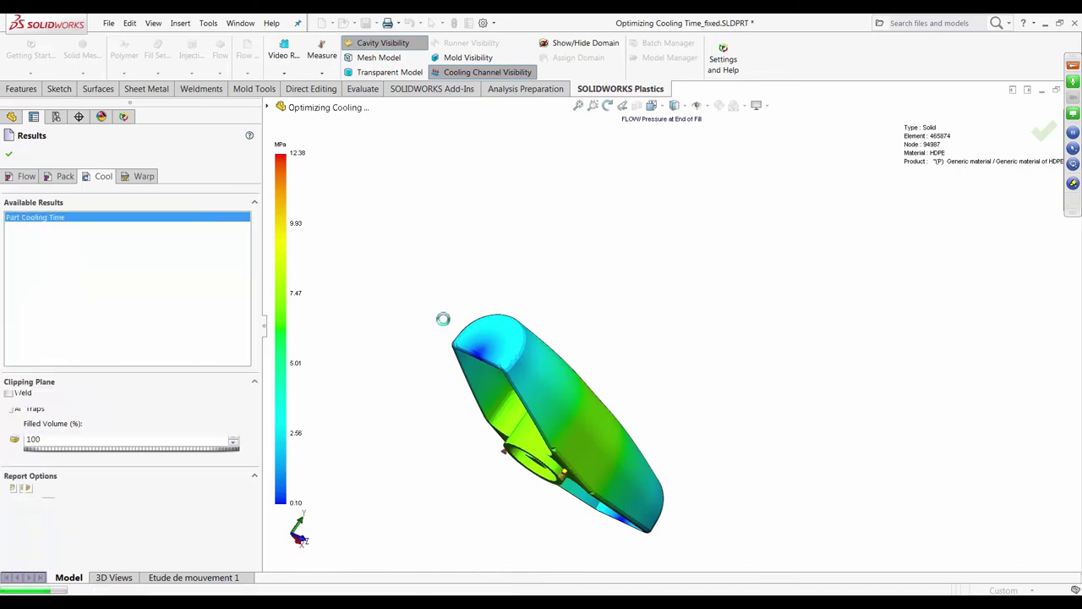
middle_click_drag(450, 300, 491, 319)
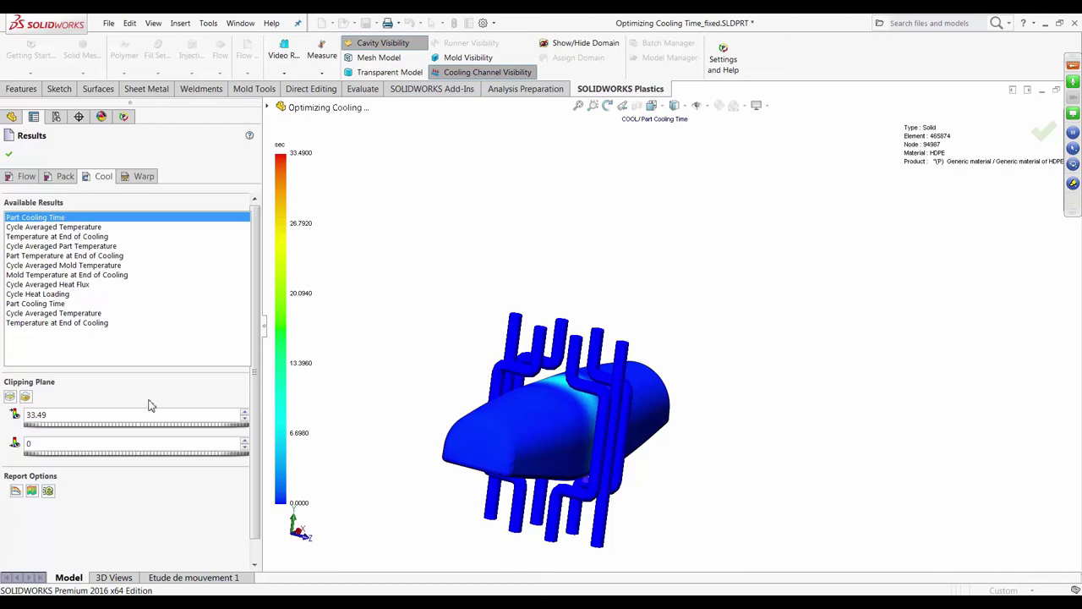
middle_click_drag(423, 331, 400, 325)
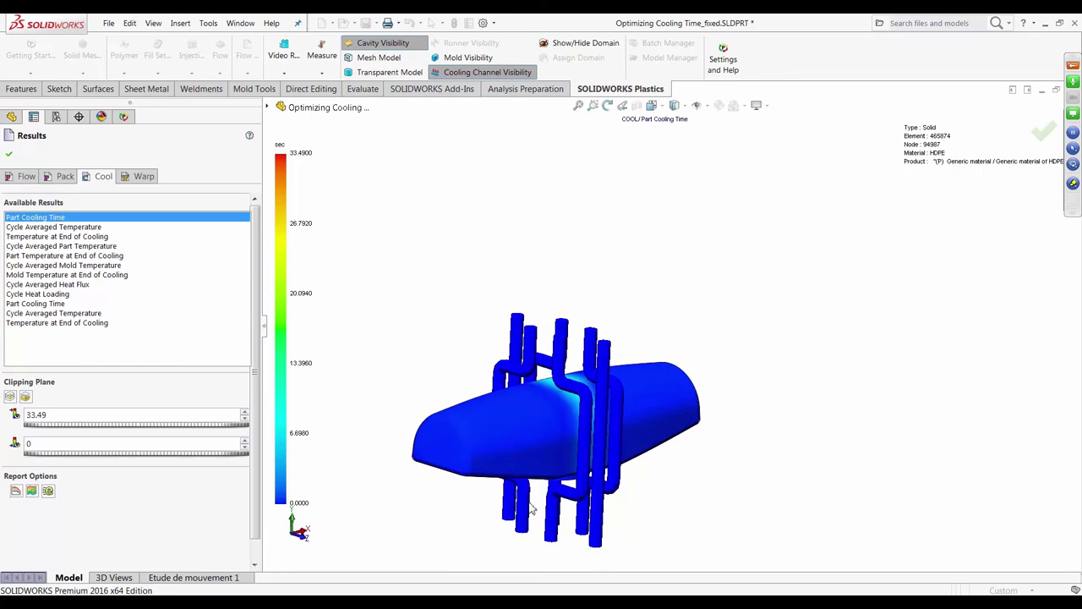
left_click(9, 396)
middle_click_drag(423, 338, 543, 393)
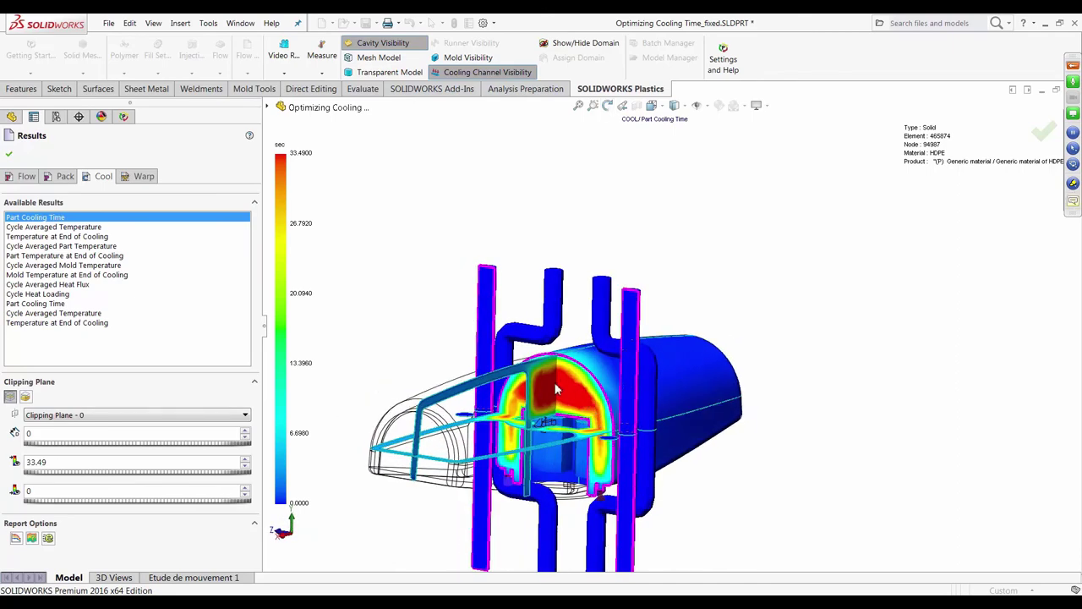
middle_click_drag(487, 366, 636, 365)
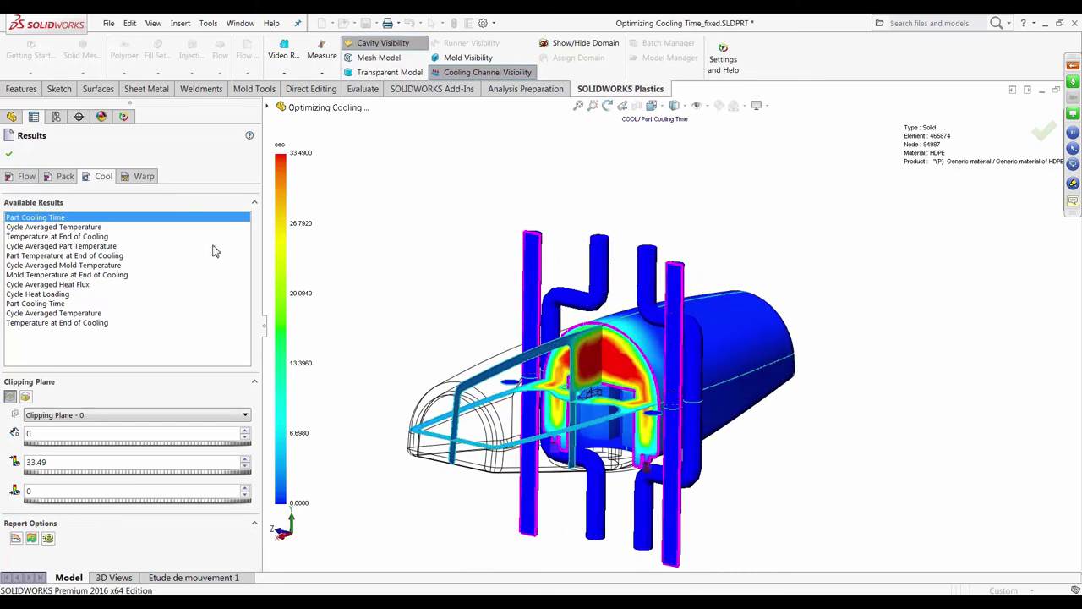
left_click(9, 397)
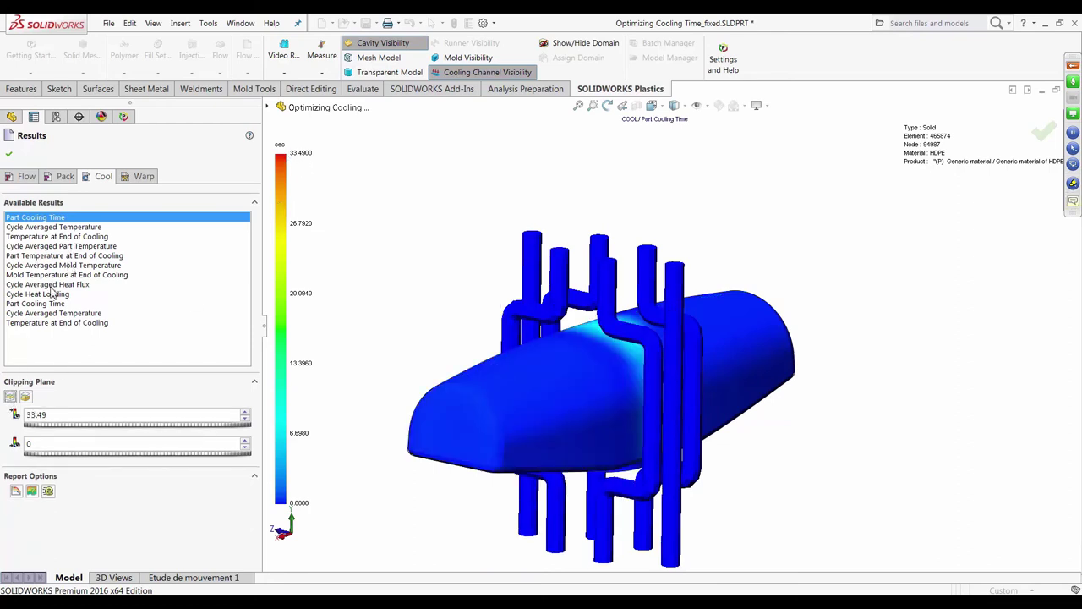
- Show the mold block and display the Mold Temperature at End of Cooling plot on it
left_click(467, 56)
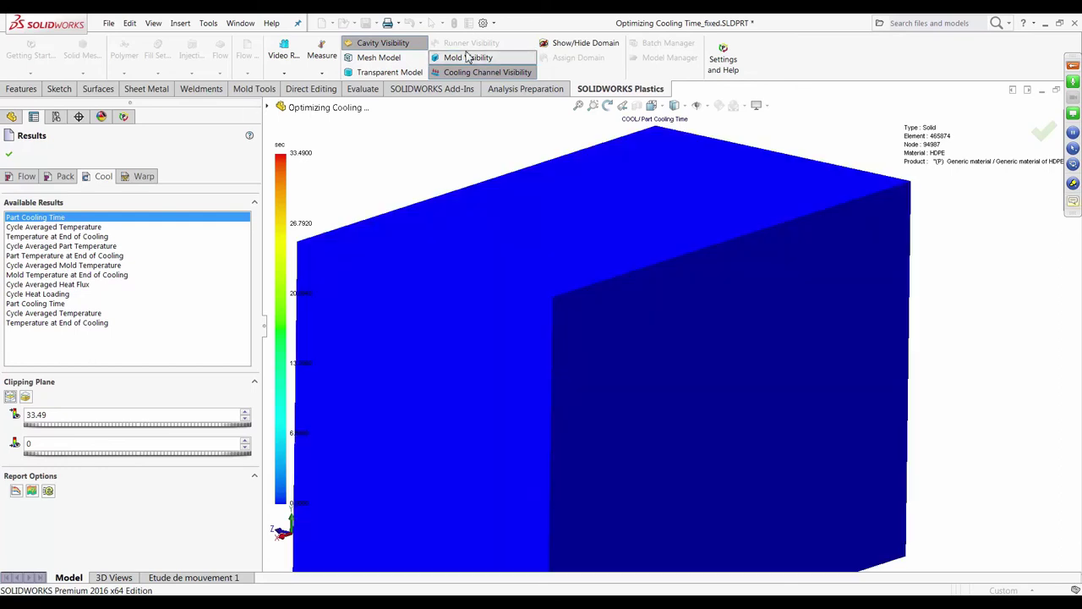
left_click(77, 274)
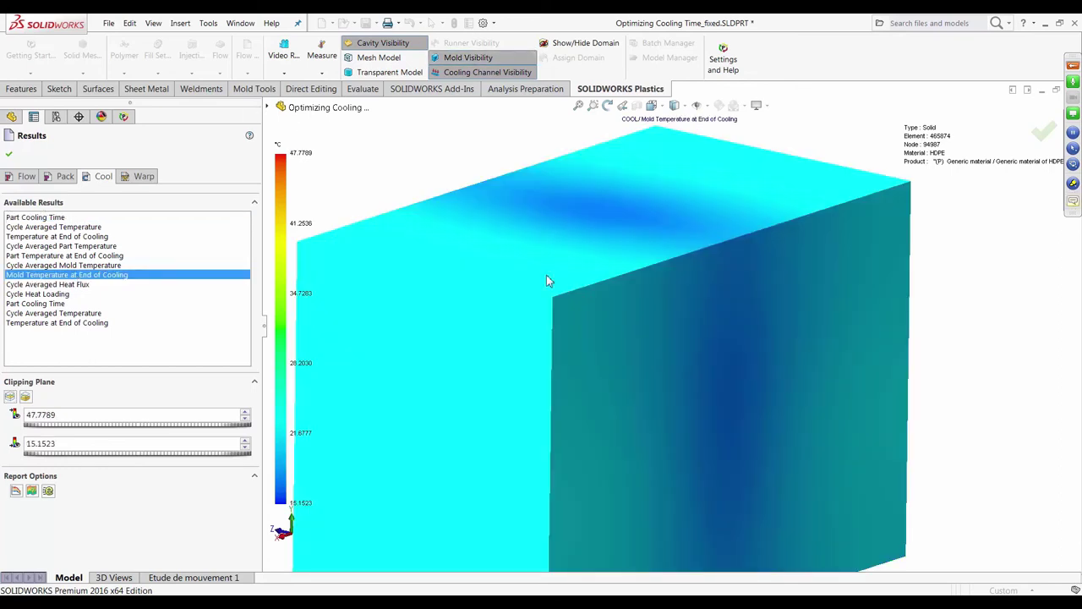
middle_click_drag(556, 273, 521, 328)
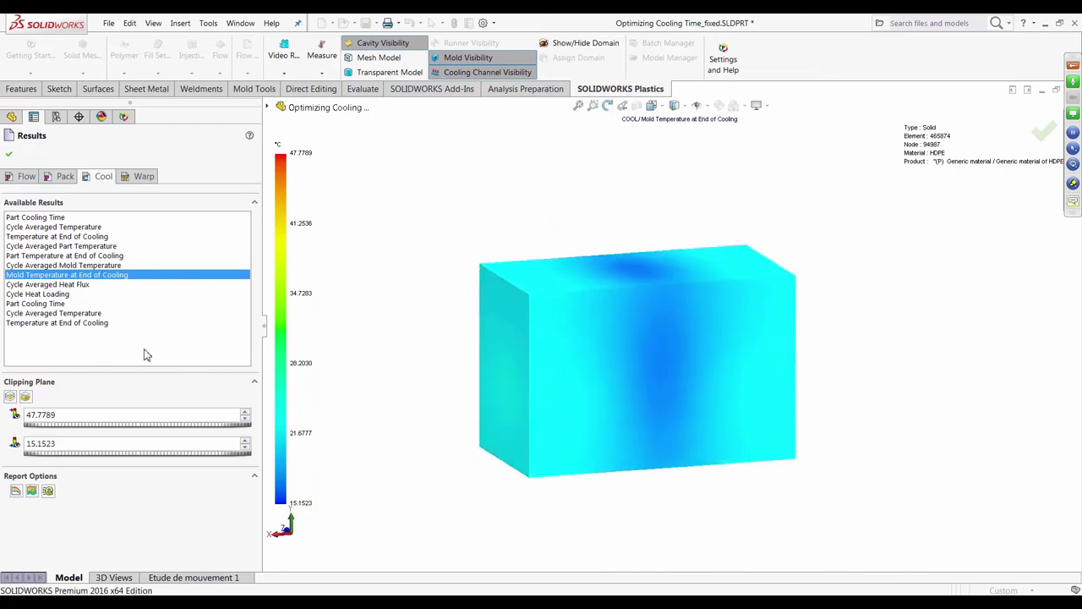
- Section the mold temperature plot with Clipping Plane - 0, and examine the mold core and the areas around the cooling channels
left_click(9, 396)
middle_click_drag(437, 367, 684, 387)
mouse_move(643, 353)
middle_mouse_down()
mouse_move(626, 351)
mouse_move(642, 357)
middle_mouse_up()
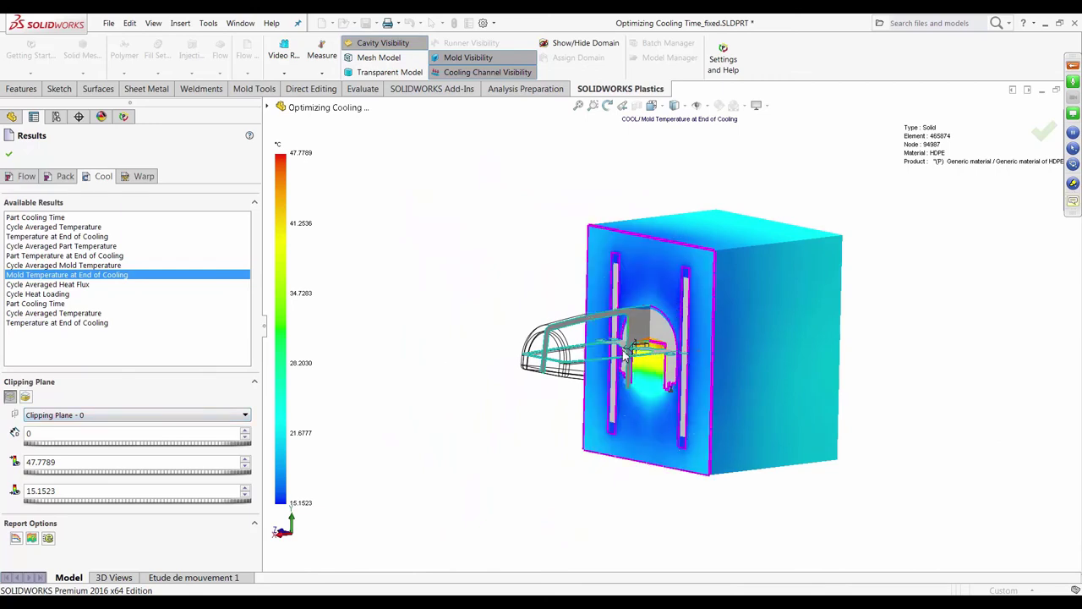
middle_click_drag(430, 398, 437, 406)
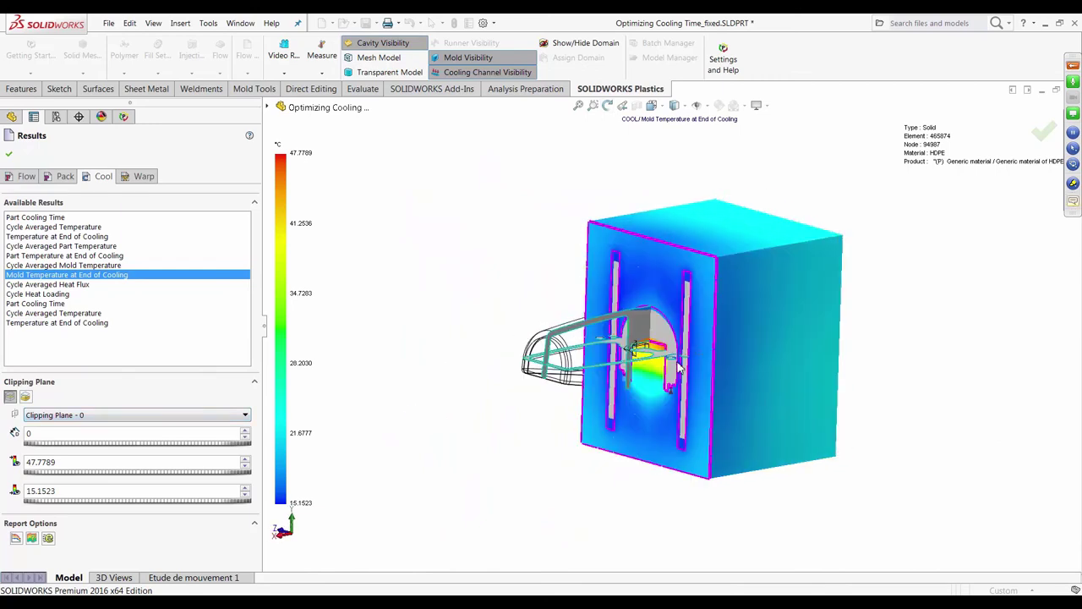
middle_click_drag(679, 365, 753, 380)
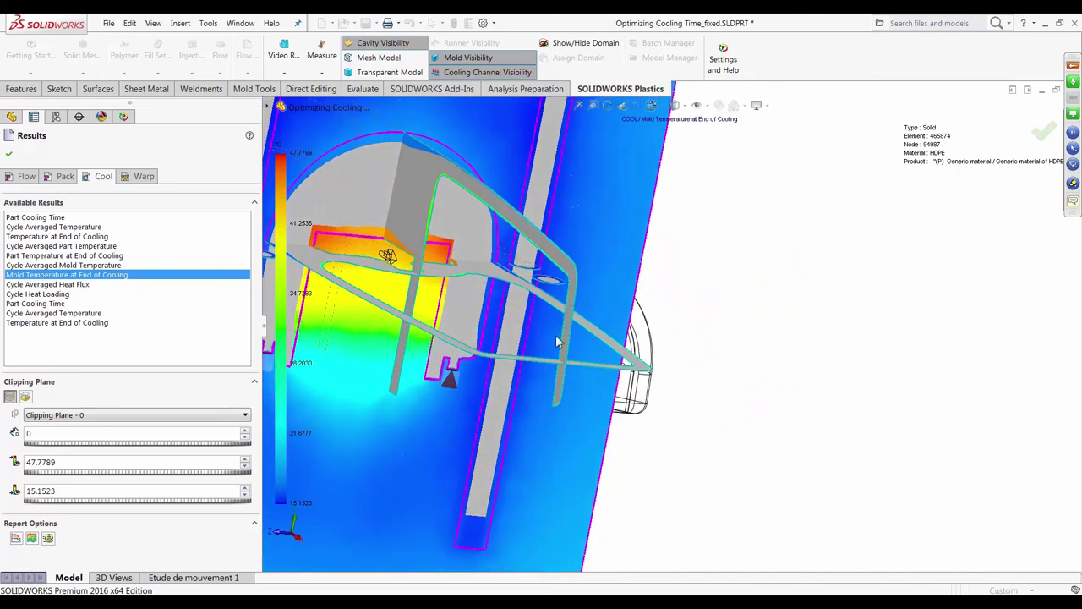
middle_click_drag(556, 342, 547, 298)
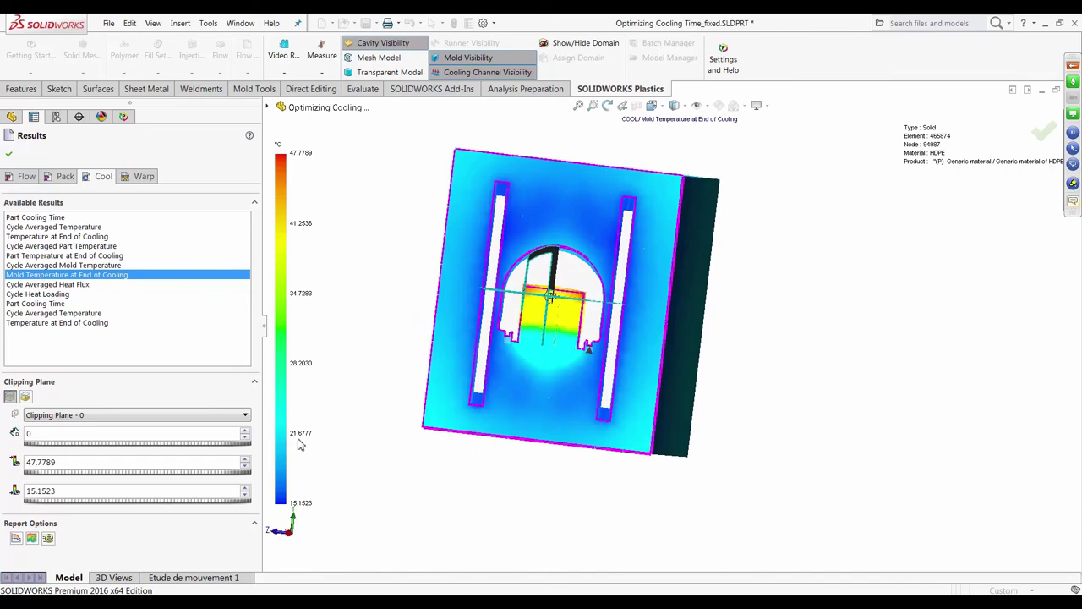
- Examine the sectioned mold temperature plot from the front and side, and turn off the clipping plane
middle_click_drag(411, 387, 512, 311)
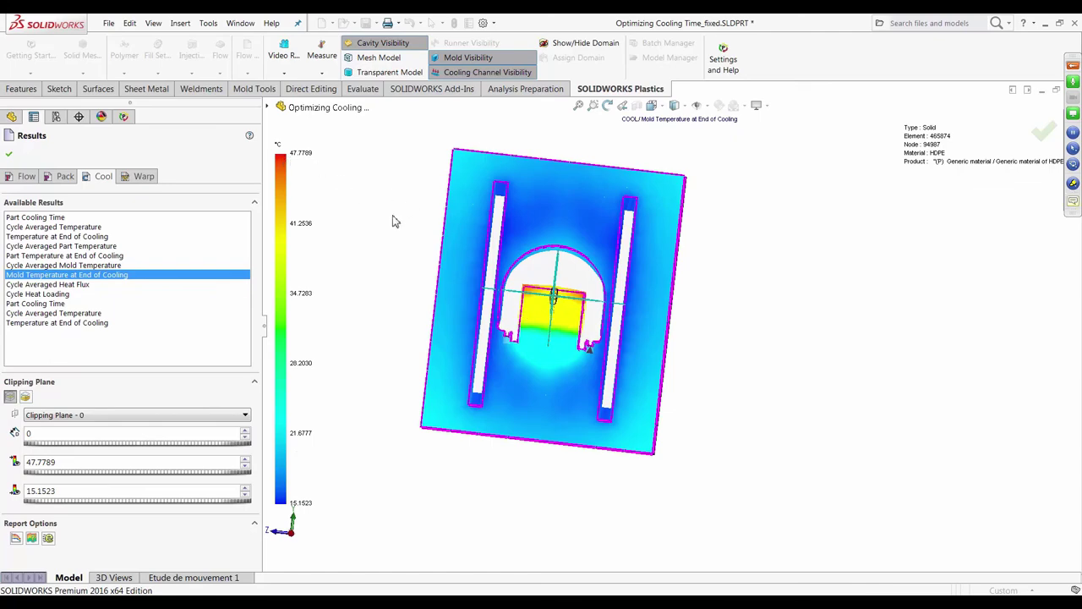
middle_click_drag(394, 220, 375, 235)
middle_click_drag(527, 309, 538, 271)
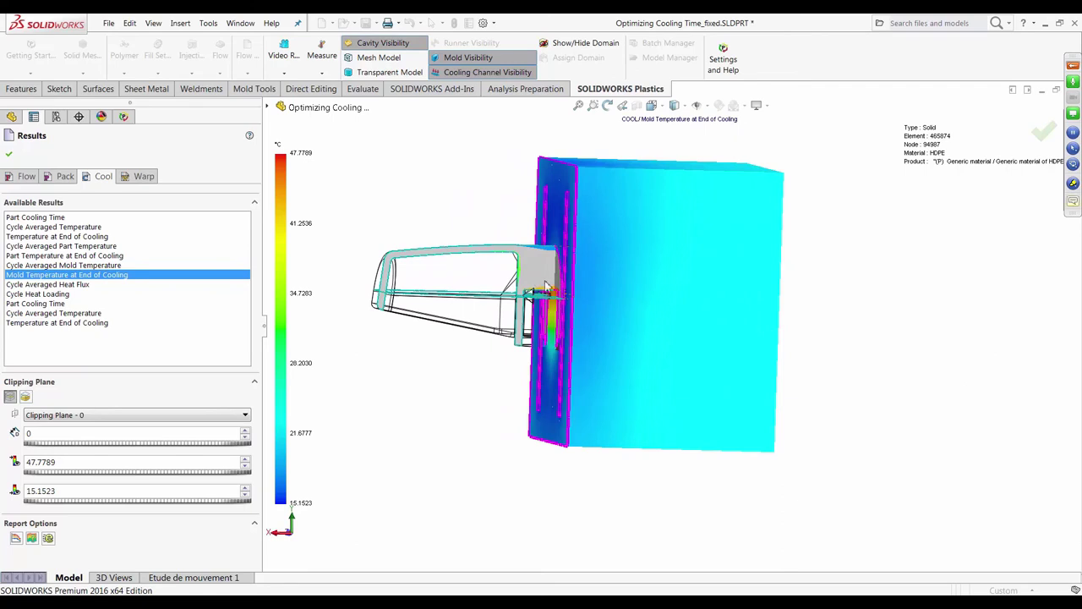
middle_click_drag(610, 257, 401, 358)
left_click(10, 399)
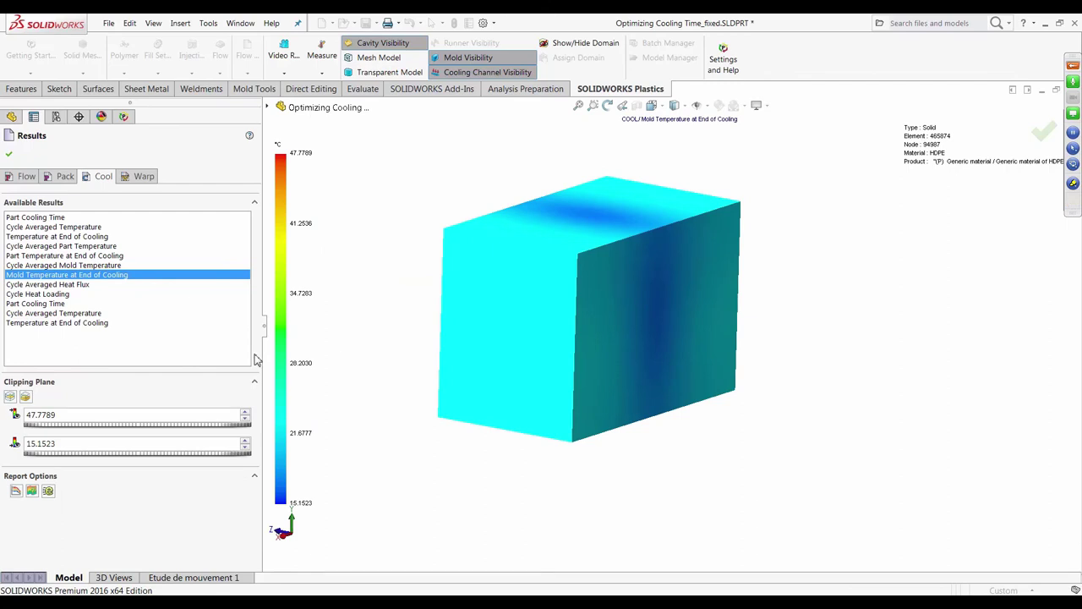
- Display the Total Stress Displacement plot from the warp results, and orient the part to the Back view
left_click(142, 179)
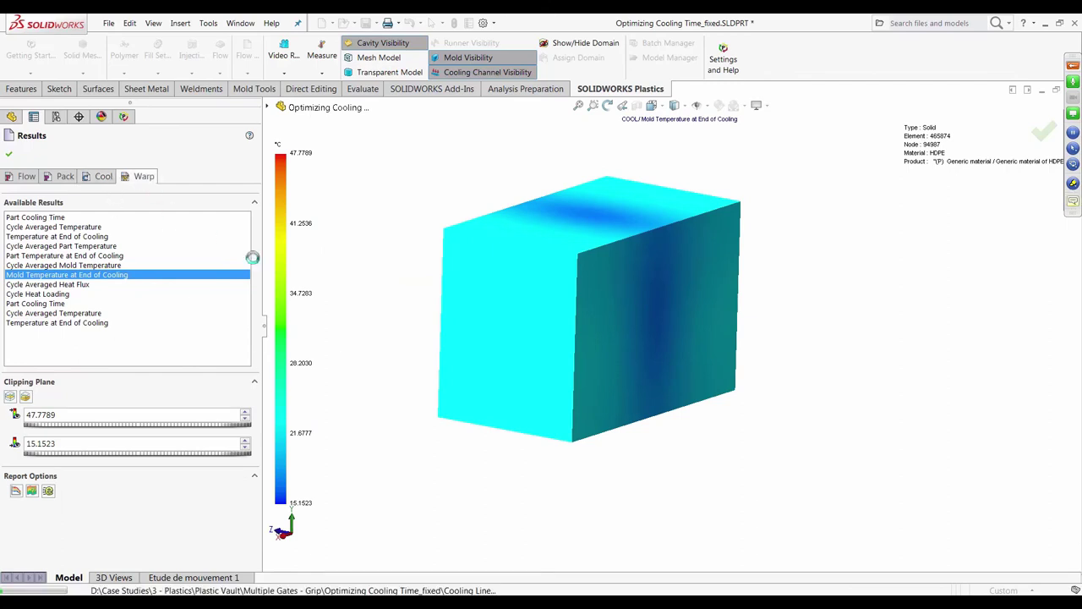
middle_click_drag(423, 333, 480, 357)
key("space")
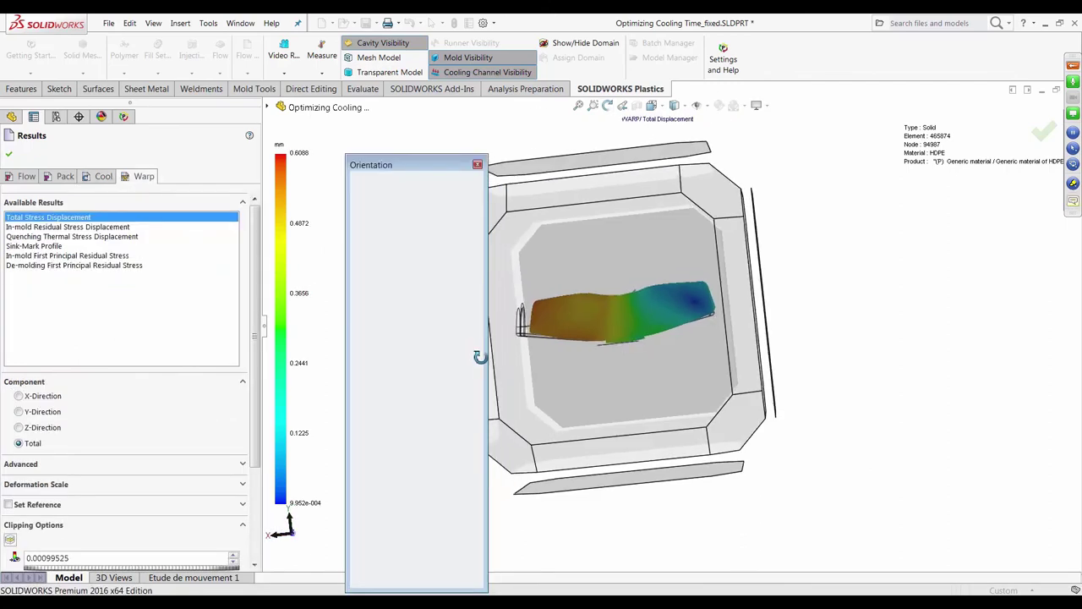
left_click(683, 375)
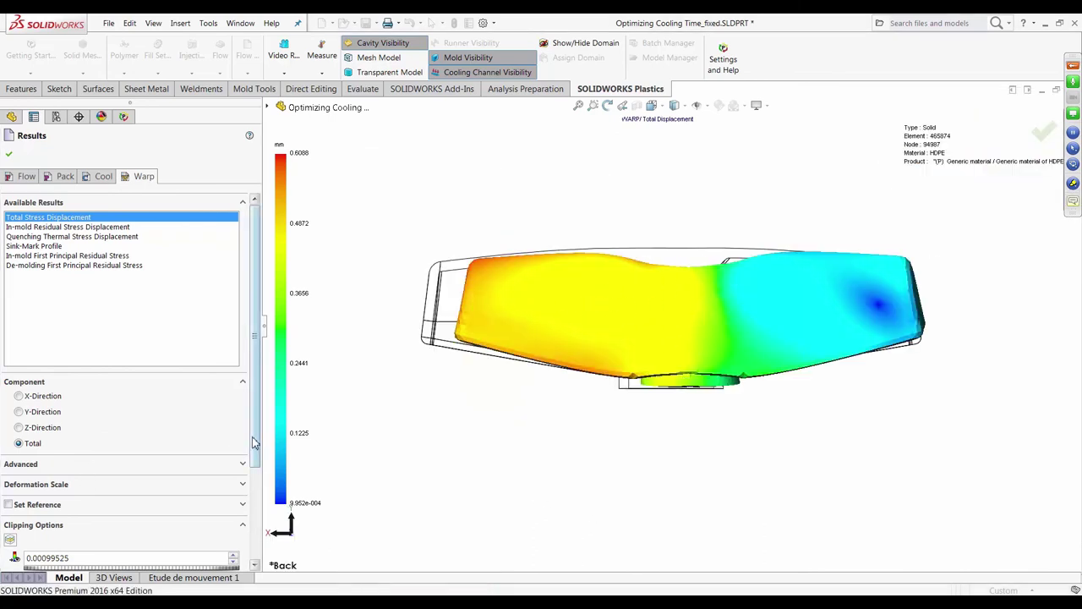
- Animate the total displacement deformation and stop it, examine the warped part from below and above, and close the results
scroll(254, 444, "down", 3)
left_click(31, 516)
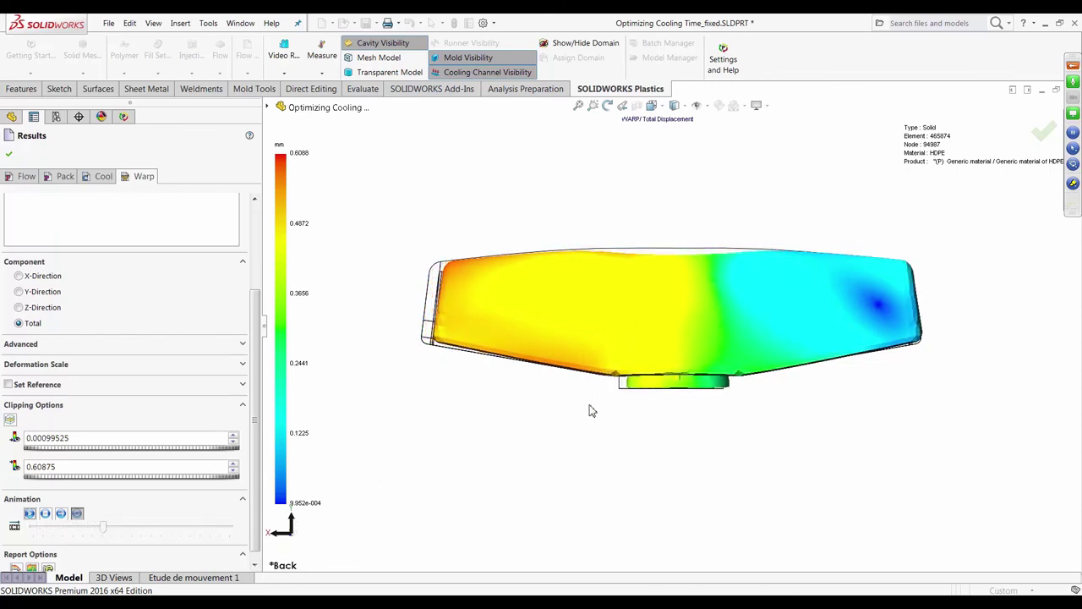
left_click(46, 514)
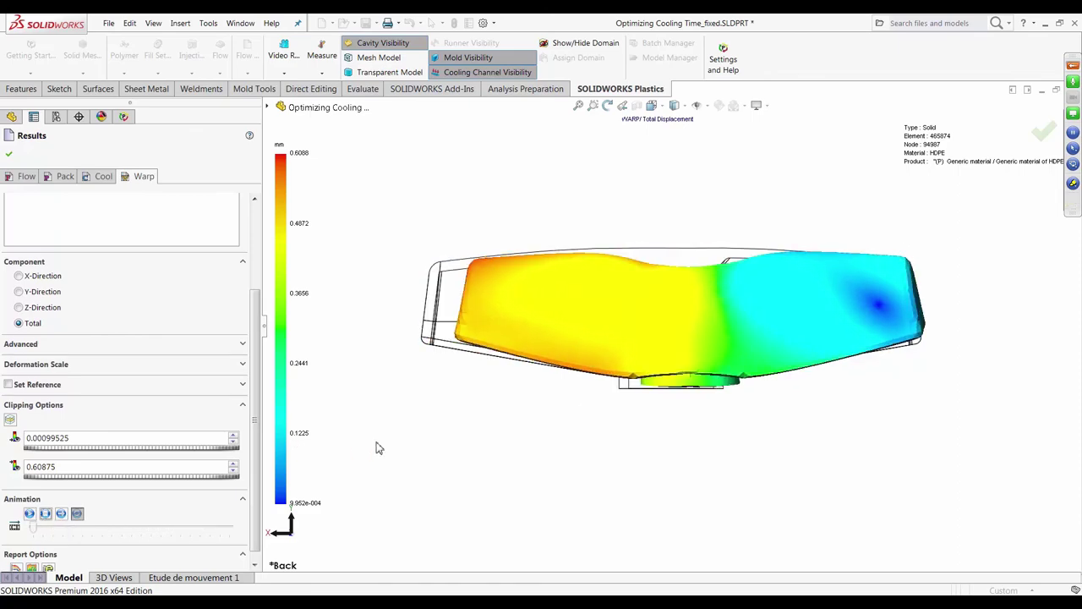
middle_click_drag(378, 449, 422, 329)
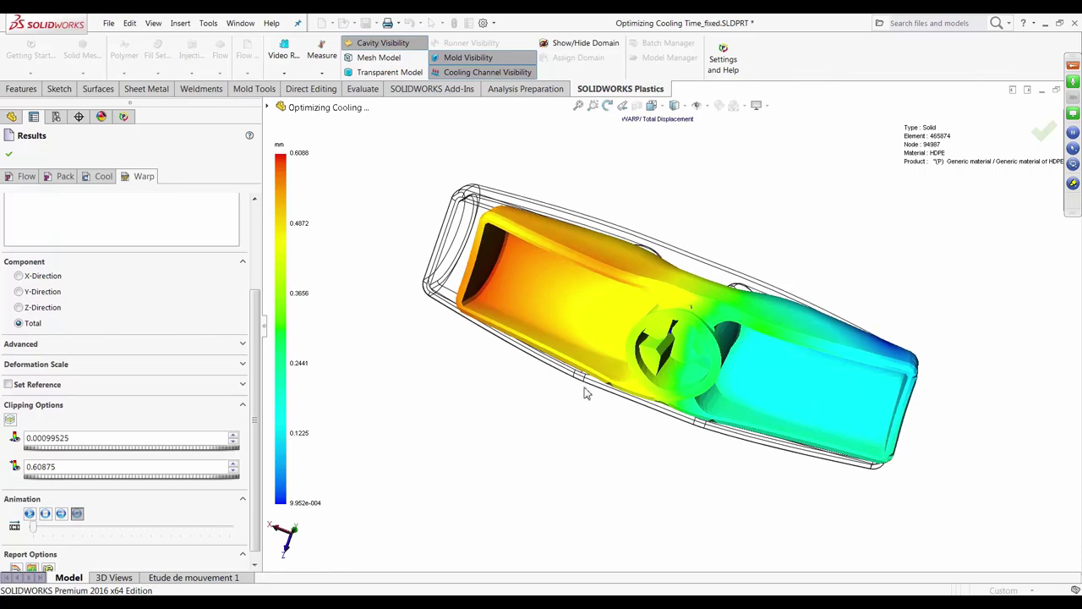
middle_click_drag(586, 393, 653, 381)
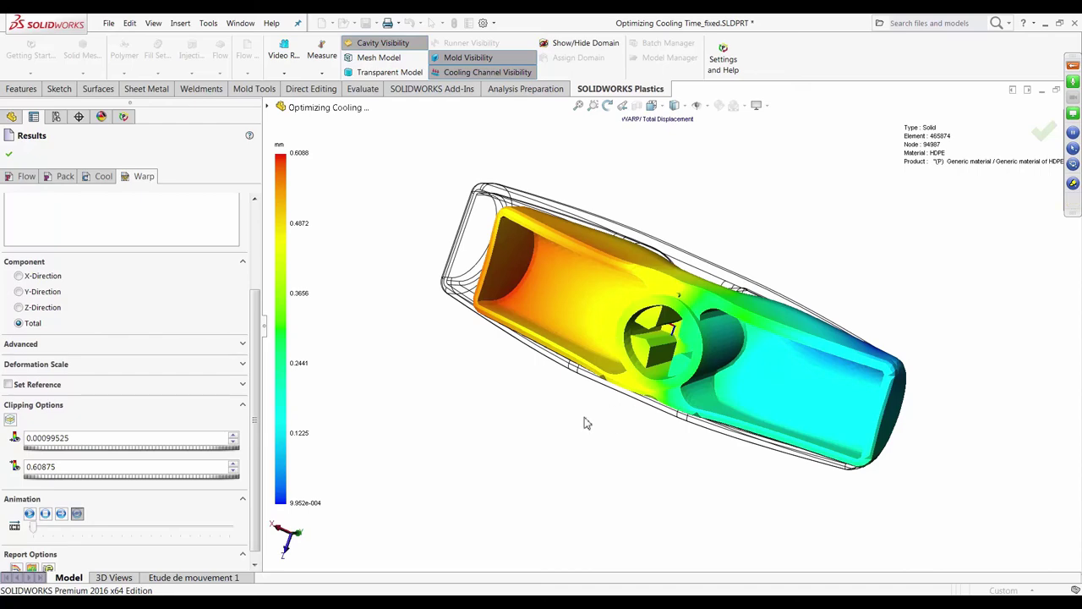
middle_click_drag(588, 423, 512, 514)
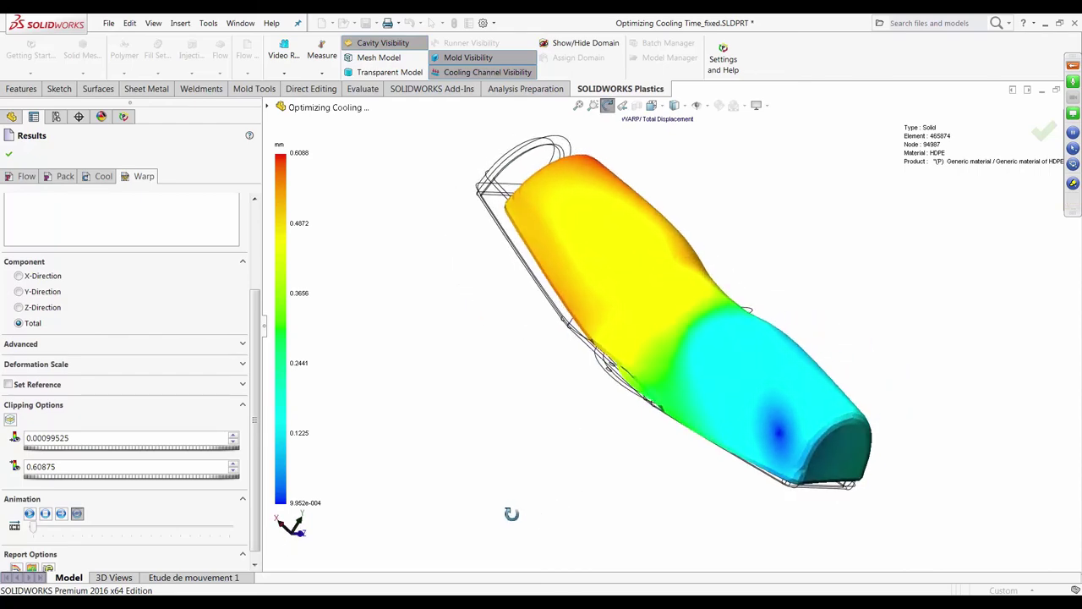
left_click(9, 154)
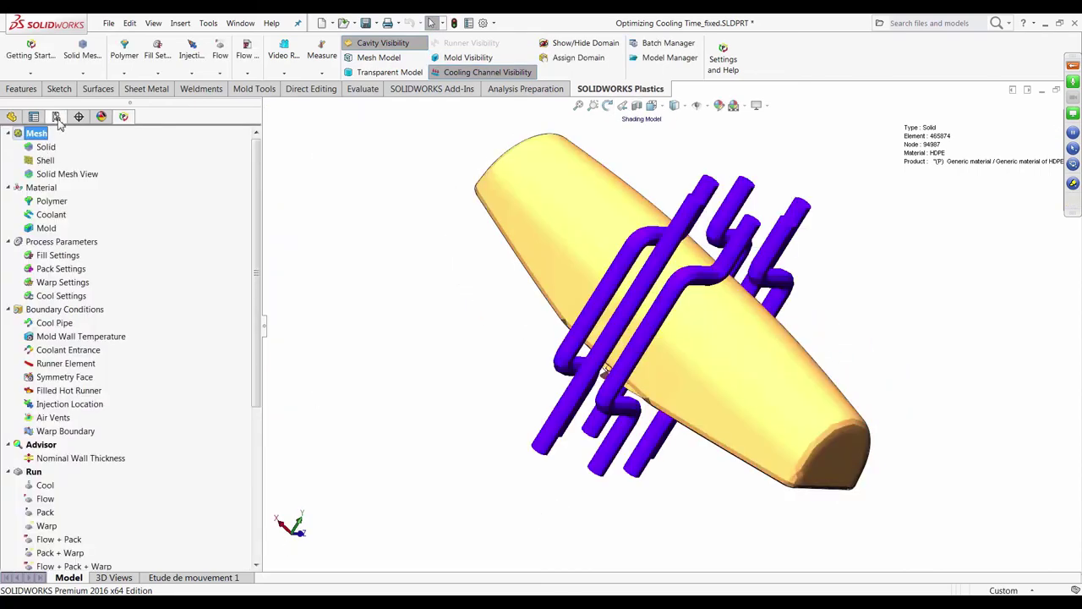
- Activate the CoolingLineMod configuration, reload its SOLIDWORKS Plastics project, and return to the Plastics study tree
left_click(56, 116)
double_click(113, 175)
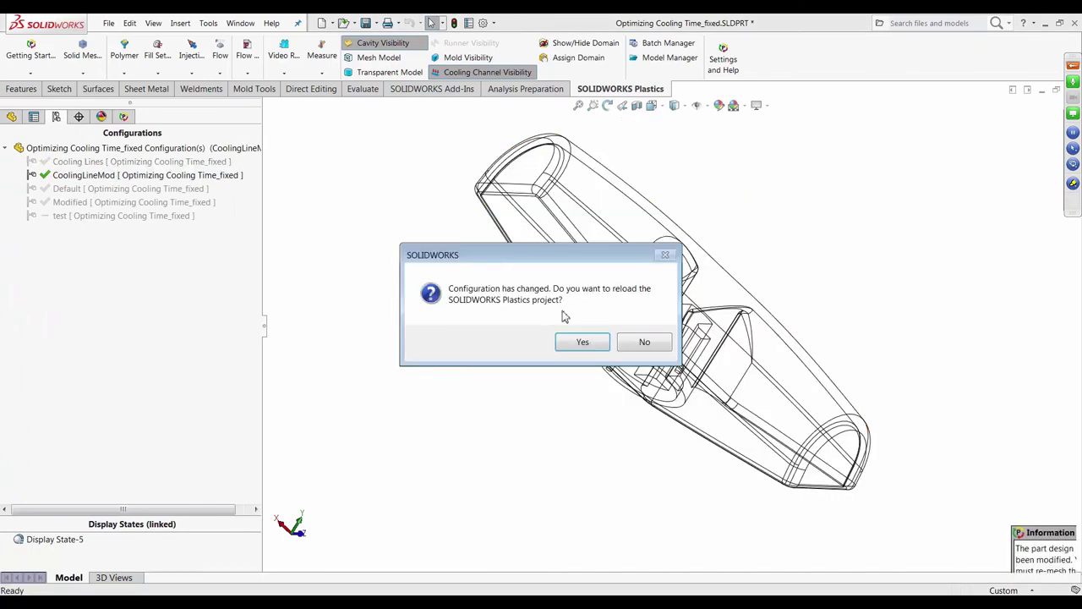
left_click(583, 341)
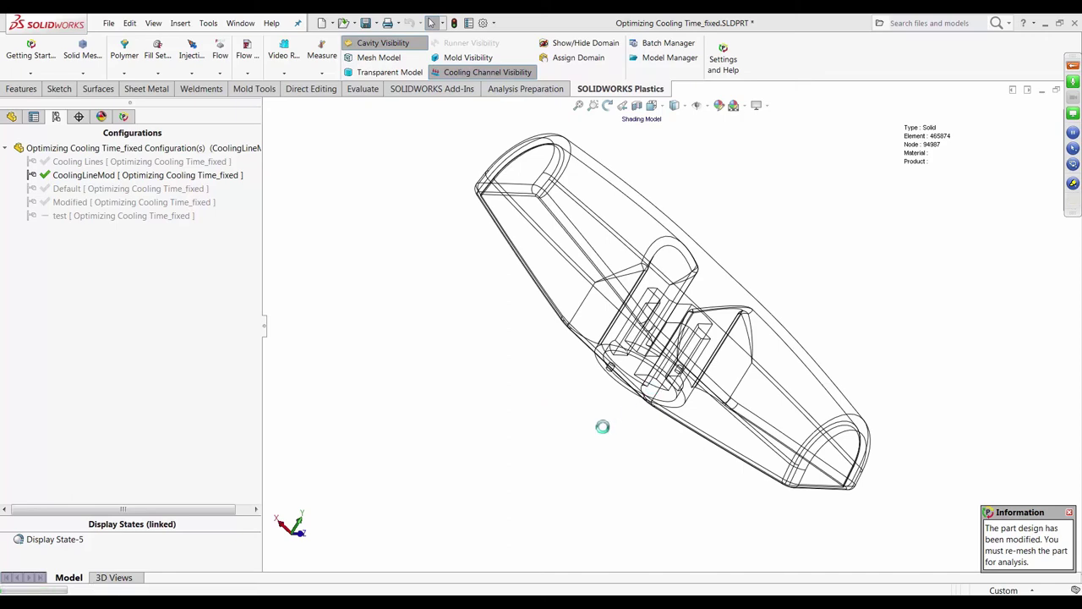
left_click(123, 117)
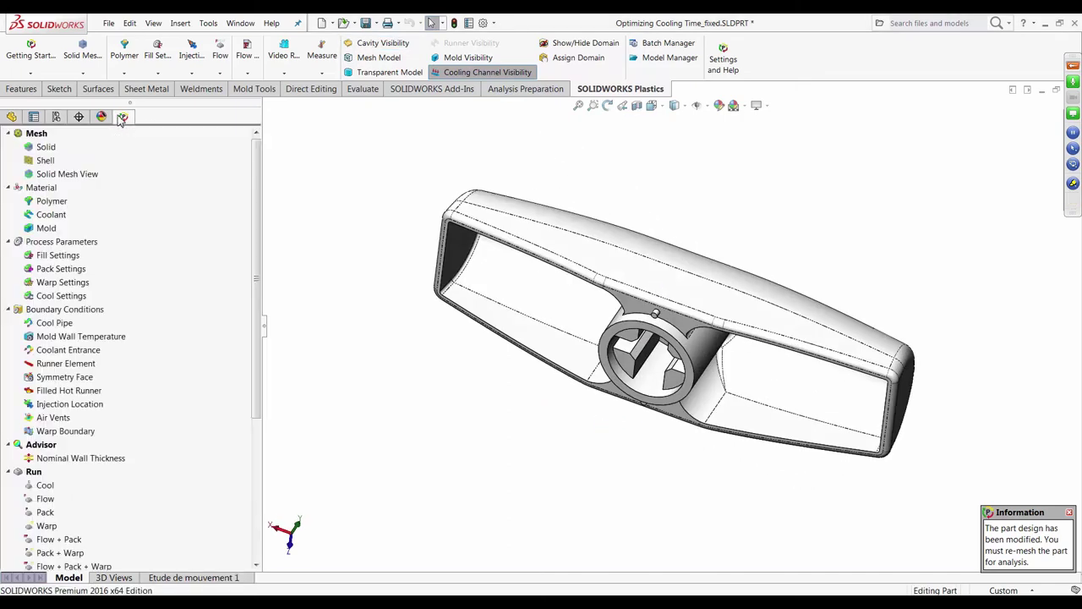
- Show the mesh model, and examine the modified cooling channel layout around and inside the part
left_click(379, 58)
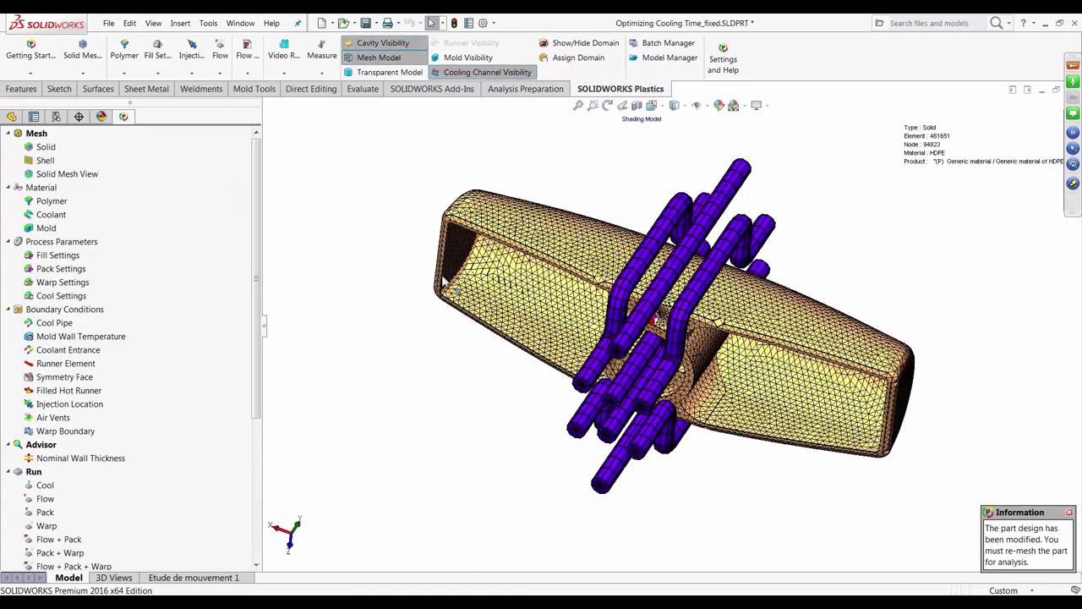
middle_click_drag(462, 235, 555, 268)
middle_click_drag(533, 241, 687, 342)
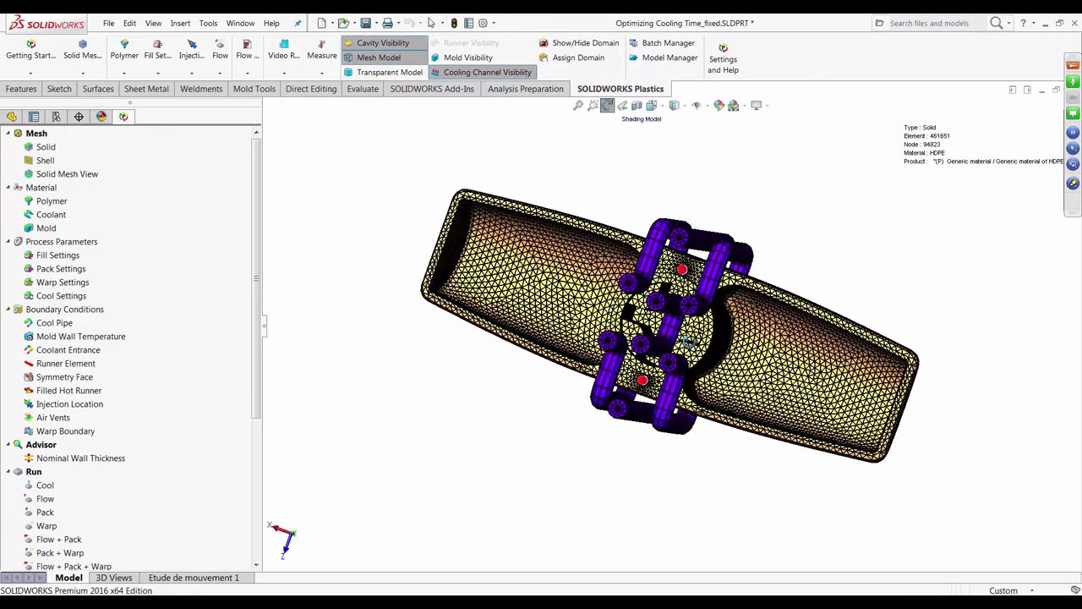
middle_click_drag(476, 344, 467, 372)
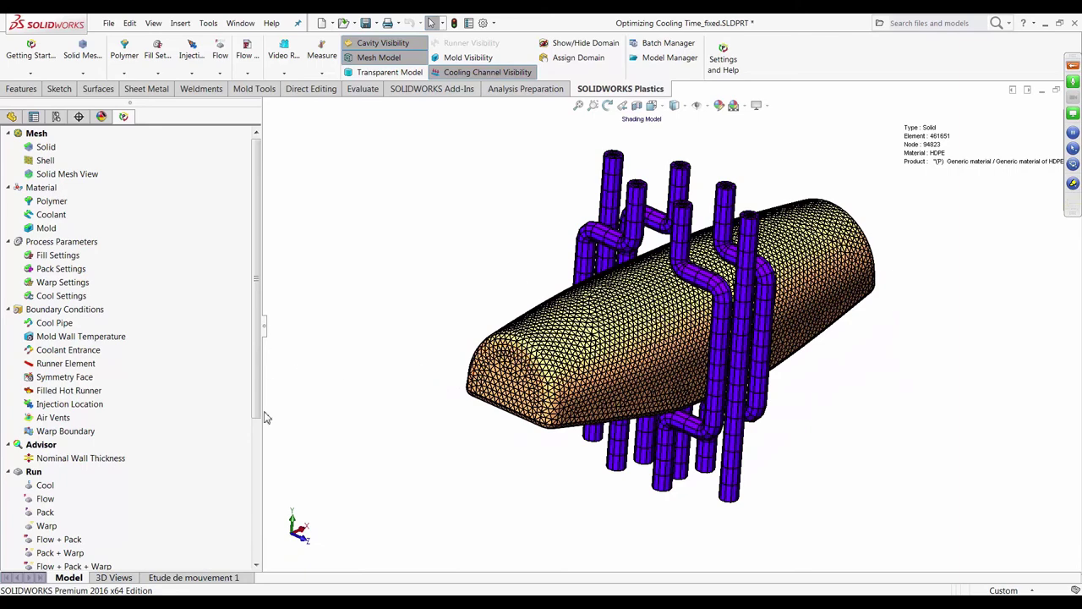
- Switch to the SOLIDWORKS Plastics-CoolingLineDesign.pptx presentation in PowerPoint, and present the Mold Temperatures, Cool Time and Warp slides
key("alt+Tab")
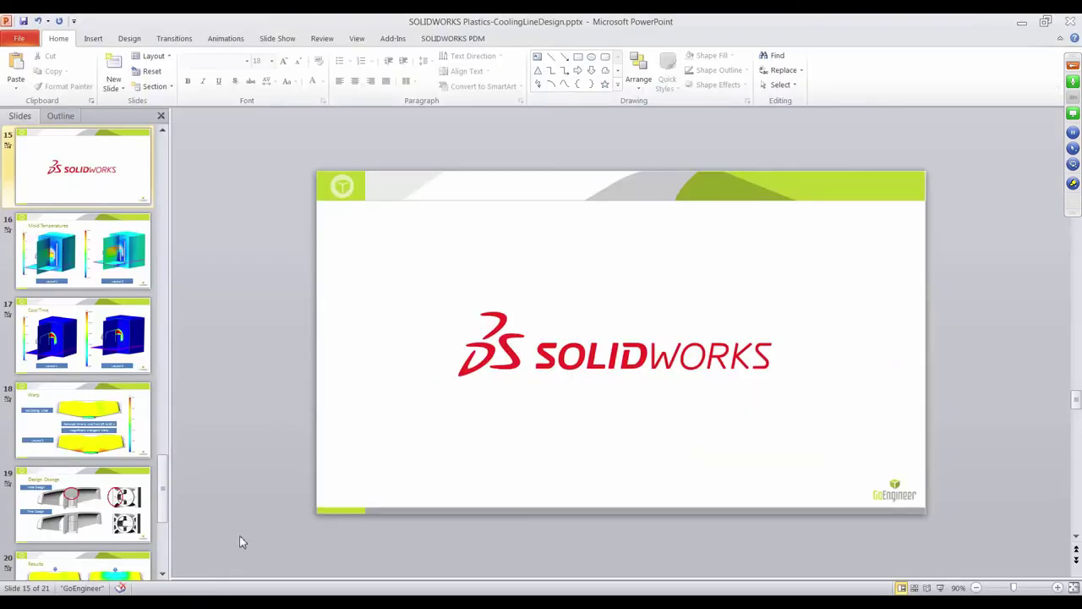
left_click(939, 590)
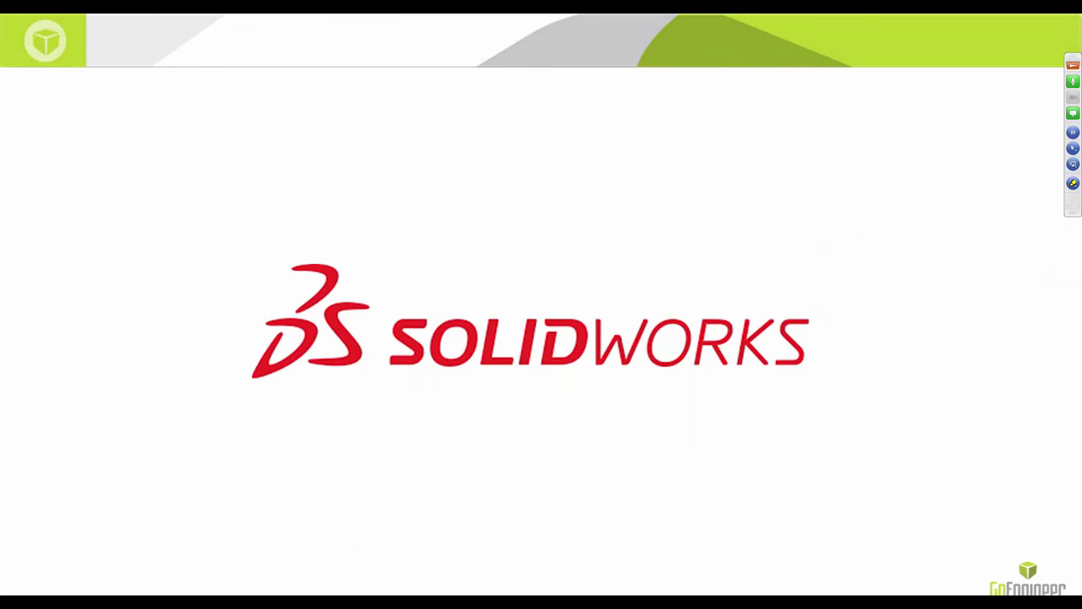
key("Right")
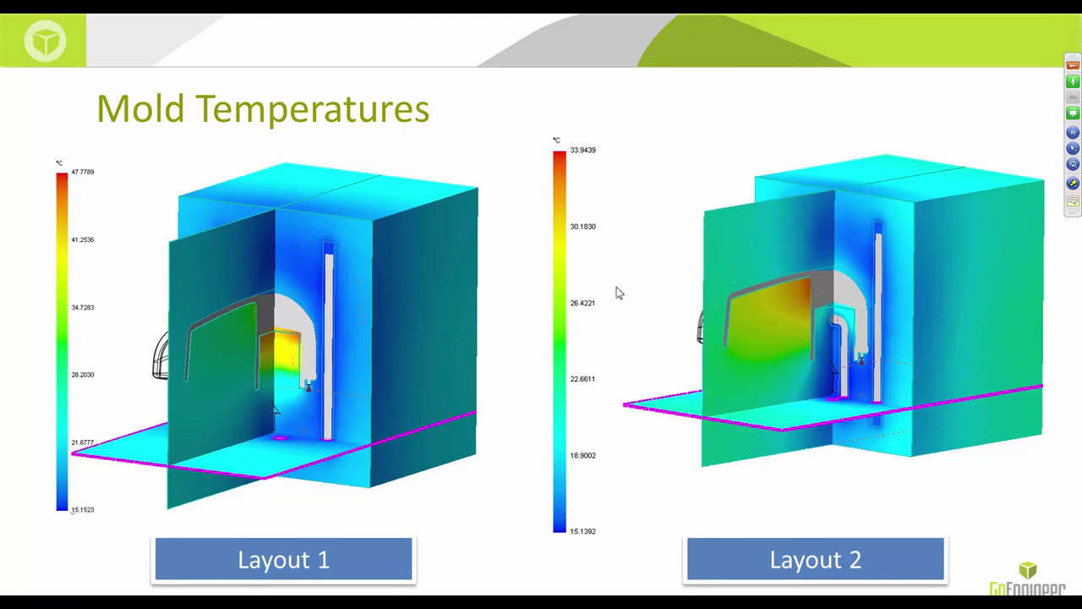
key("Right")
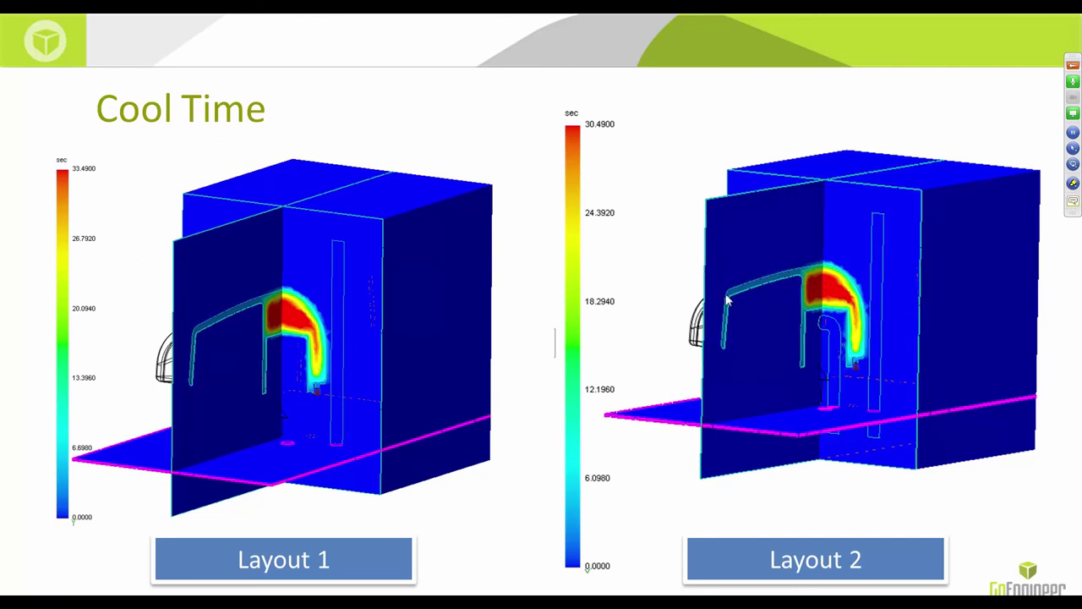
left_click(588, 334)
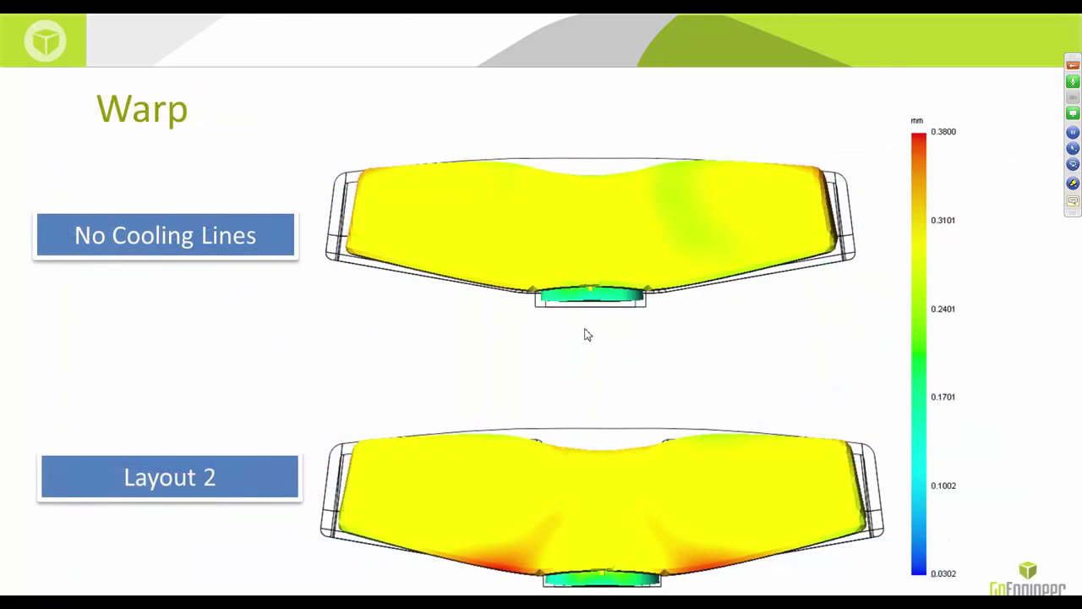